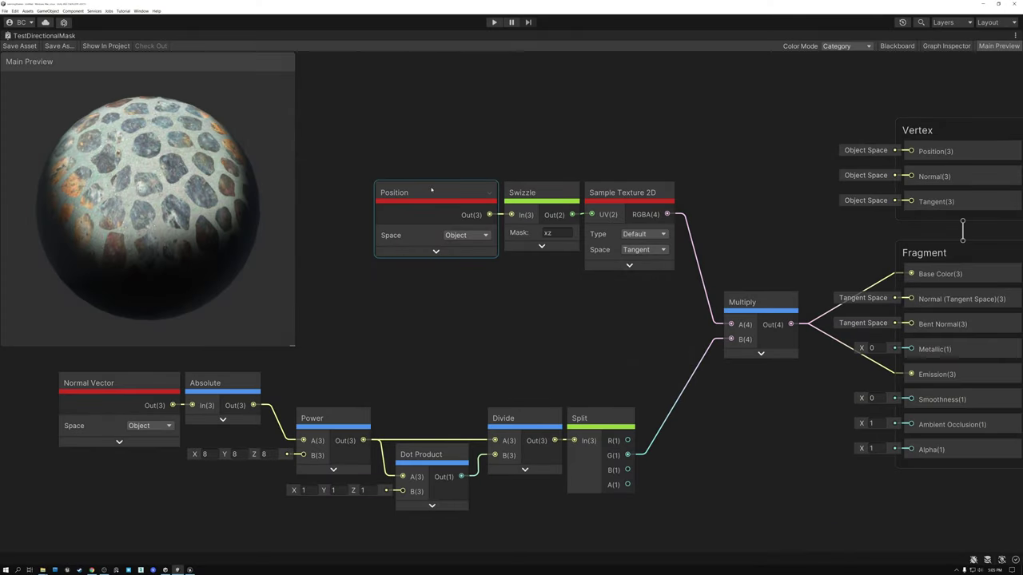
# Shift the Position, Swizzle and Sample Texture 2D nodes further away from the Multiply node, keeping them in a row
pyautogui.moveTo(444, 192); pyautogui.dragTo(409, 194)
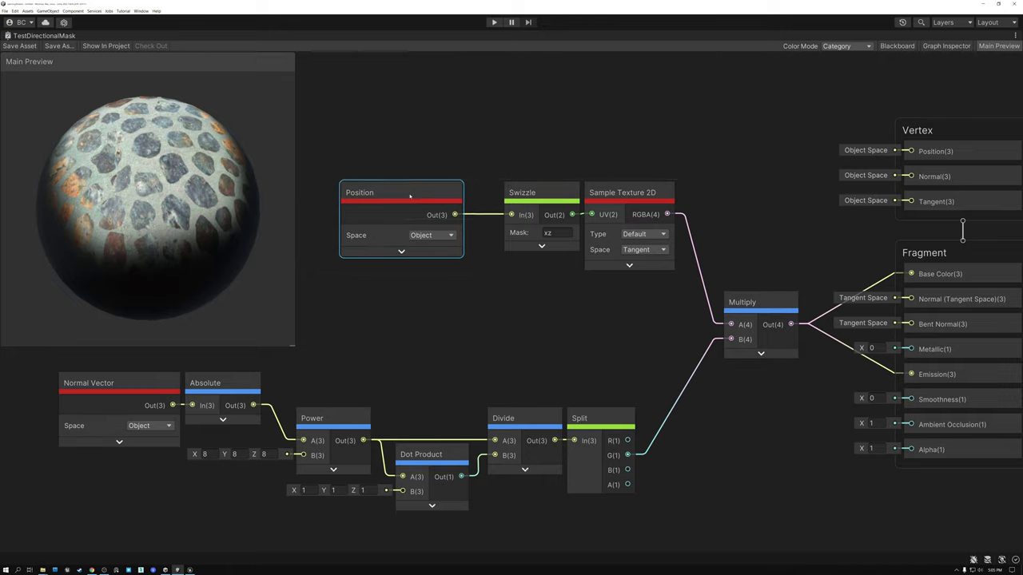
pyautogui.moveTo(527, 193); pyautogui.dragTo(489, 193)
pyautogui.moveTo(595, 192); pyautogui.dragTo(578, 193)
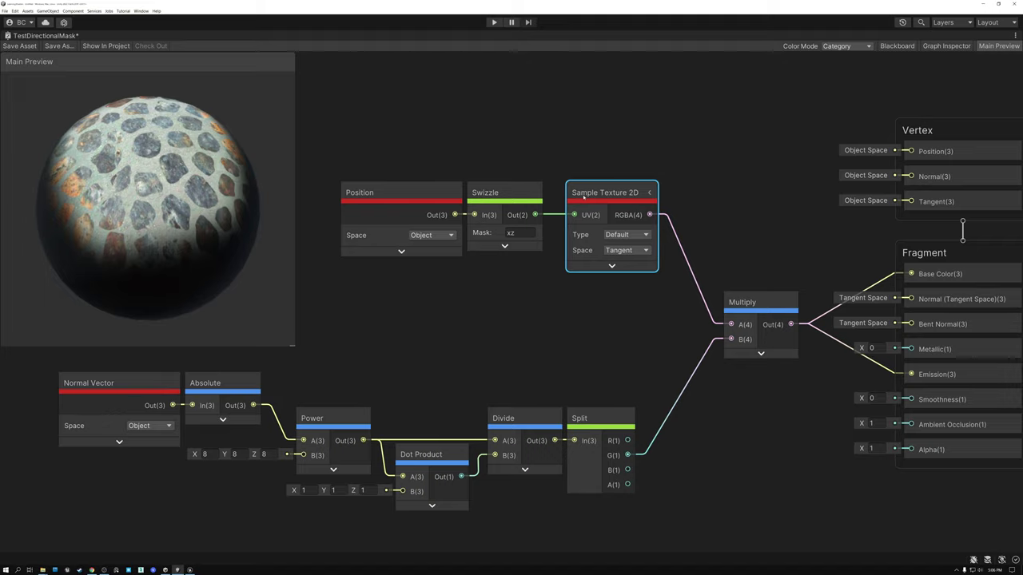
# Select the mask nodes from Normal Vector to Split and examine the masked texture projection around the preview sphere
pyautogui.click(38, 372)
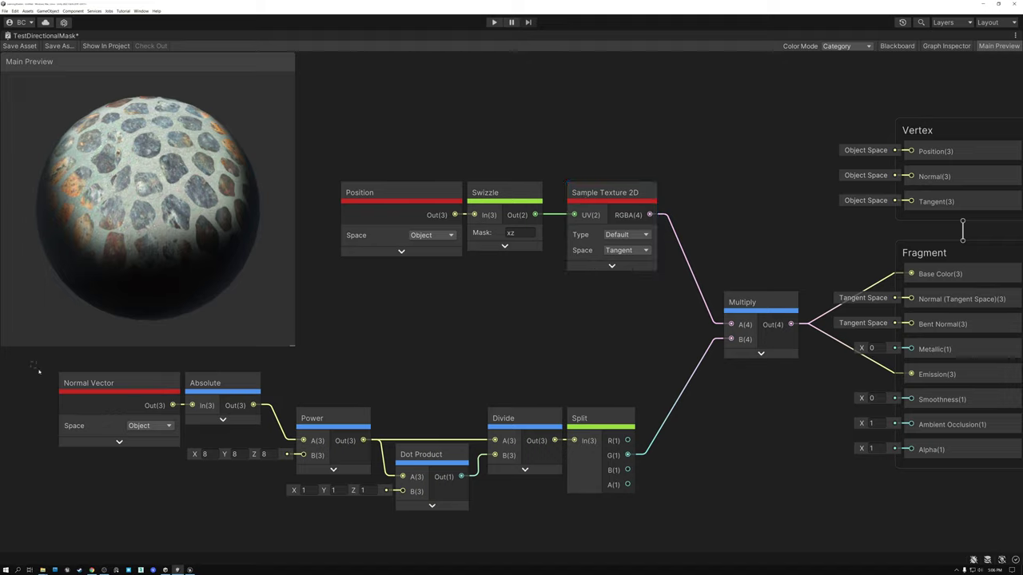
pyautogui.moveTo(617, 506); pyautogui.dragTo(617, 506)
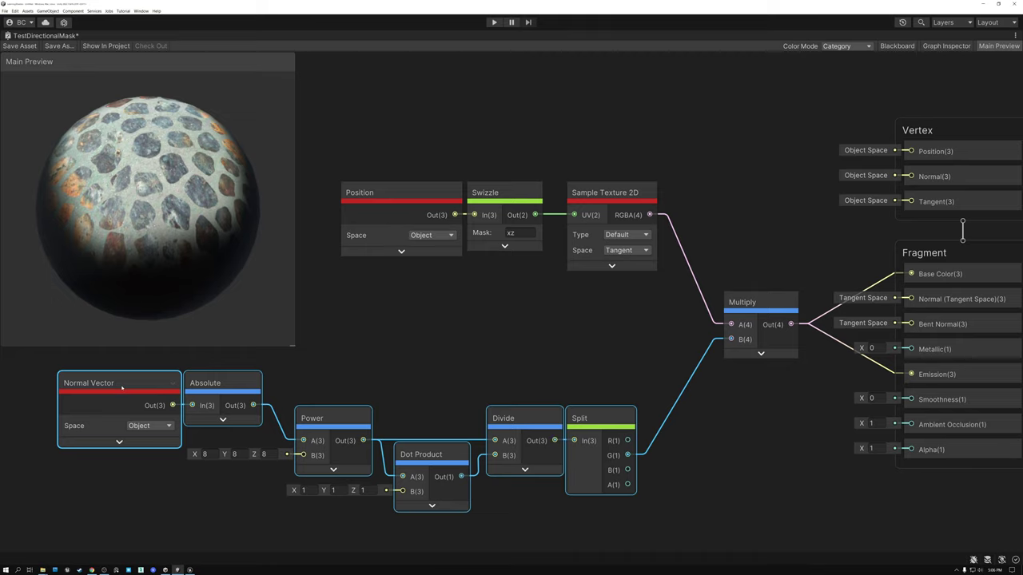
pyautogui.moveTo(170, 224); pyautogui.dragTo(178, 205)
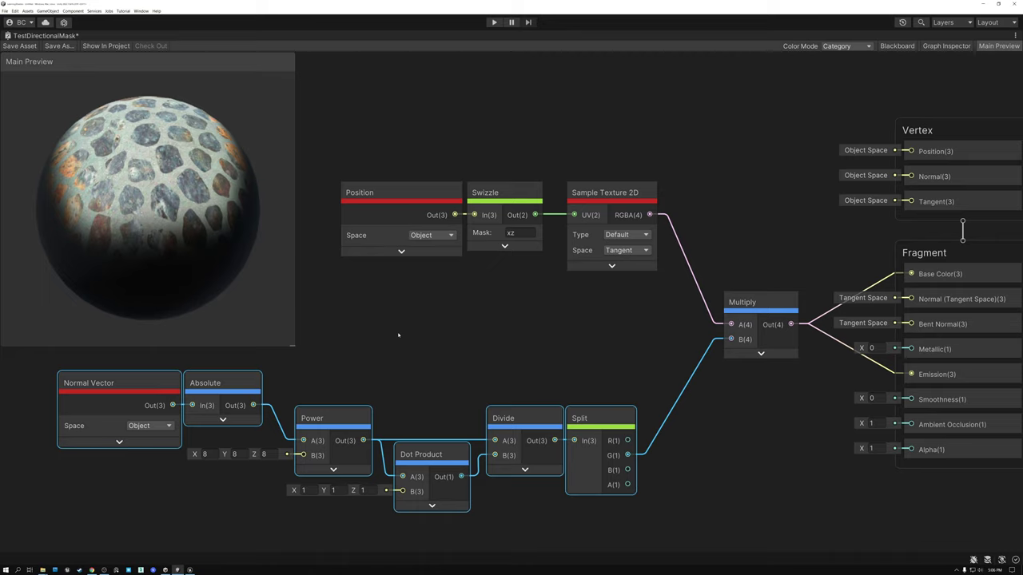
pyautogui.moveTo(157, 169); pyautogui.dragTo(152, 214)
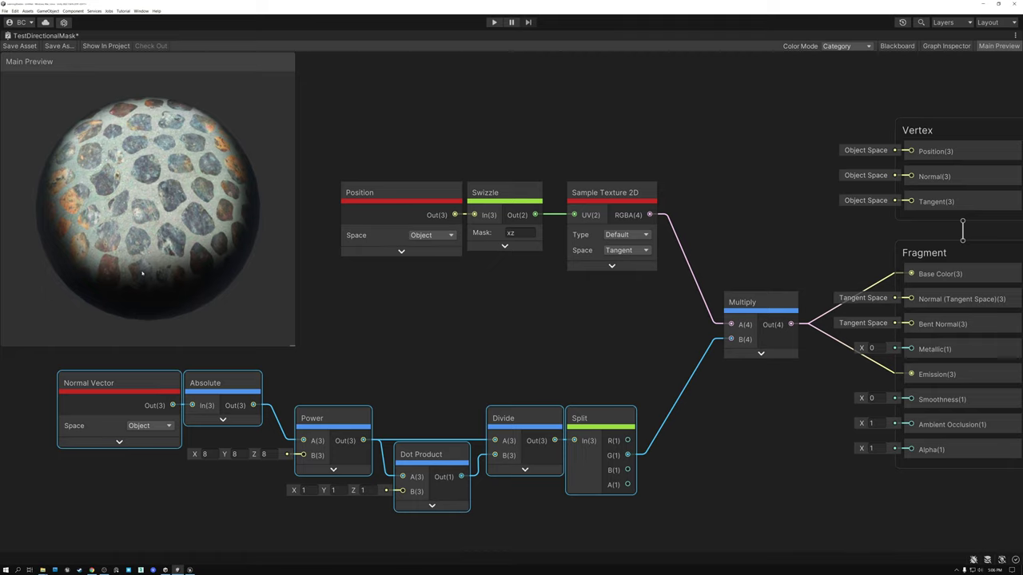
pyautogui.moveTo(142, 273); pyautogui.dragTo(159, 187)
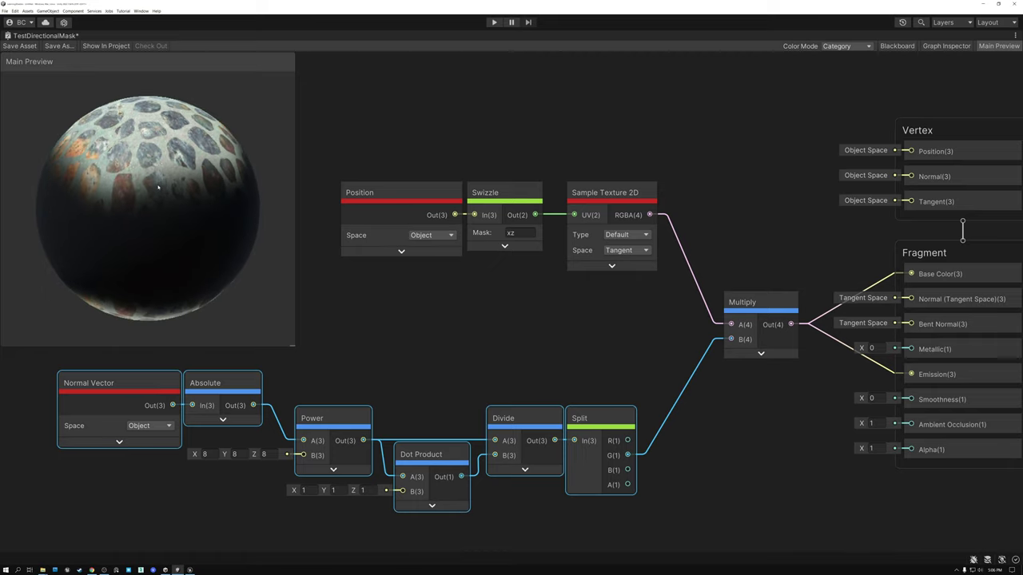
pyautogui.moveTo(155, 152); pyautogui.dragTo(152, 146)
pyautogui.moveTo(151, 155); pyautogui.dragTo(148, 219)
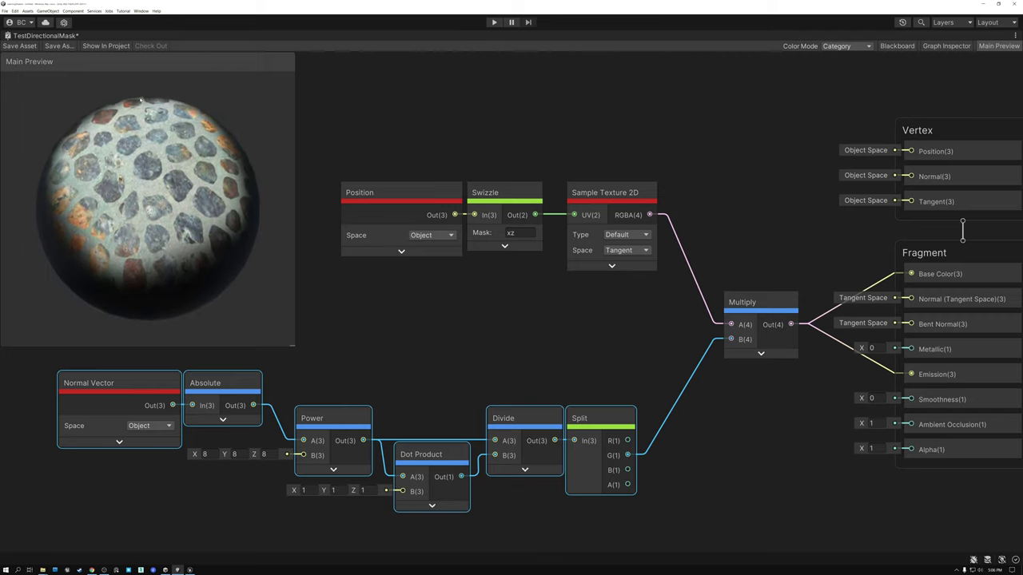
pyautogui.moveTo(142, 201); pyautogui.dragTo(145, 95)
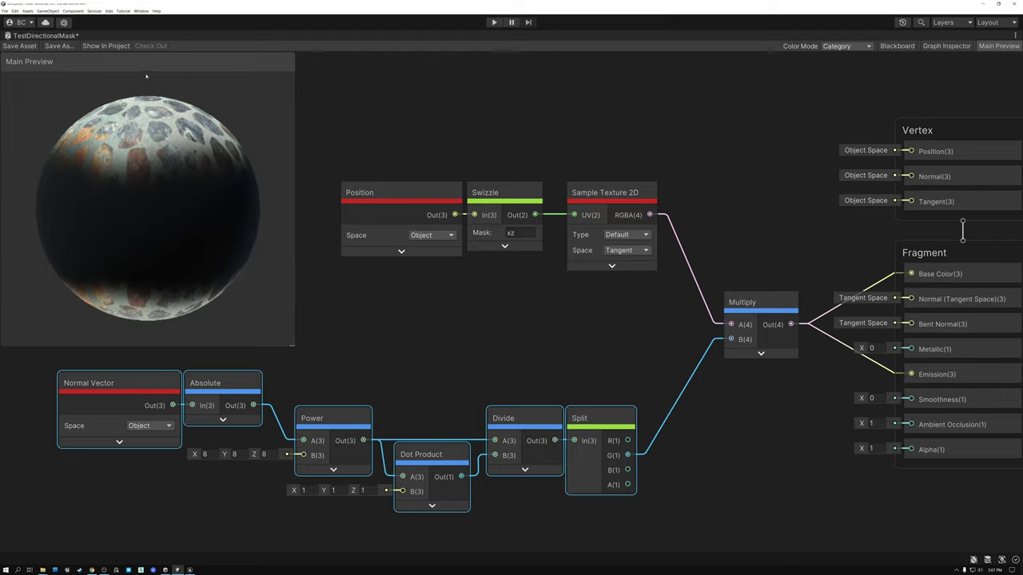
pyautogui.moveTo(155, 240)
pyautogui.mouseDown()
pyautogui.moveTo(155, 142)
pyautogui.moveTo(150, 245)
pyautogui.mouseUp()
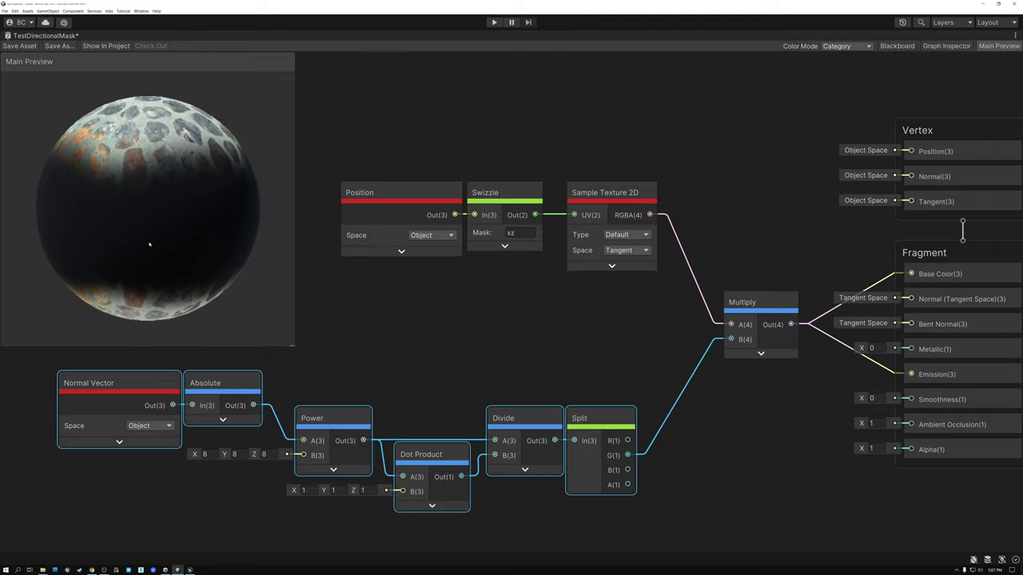
pyautogui.moveTo(148, 245); pyautogui.dragTo(132, 242)
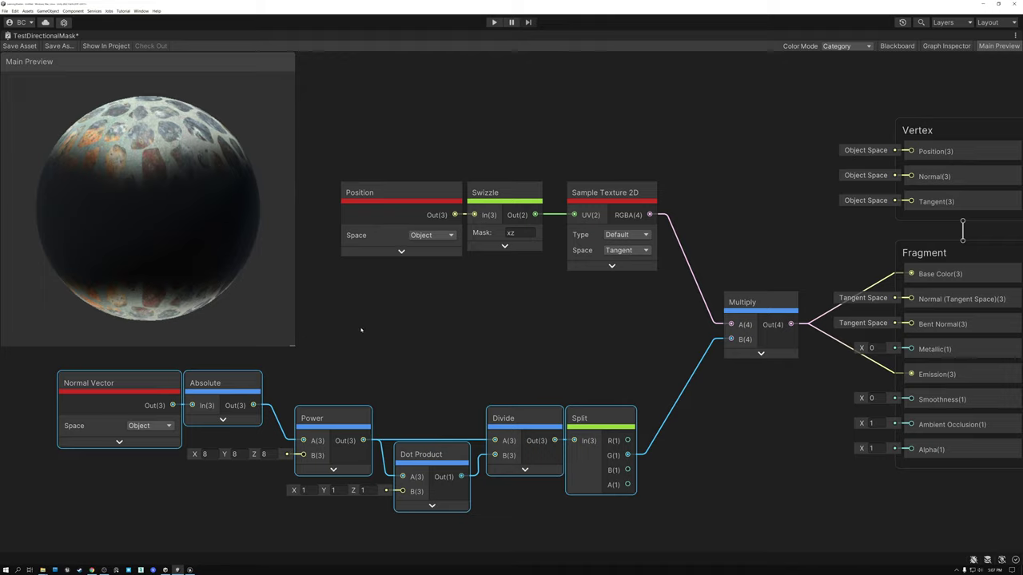
# Spread the Position, Swizzle and Sample Texture 2D nodes apart to leave room for more nodes between them
pyautogui.moveTo(612, 205); pyautogui.dragTo(658, 204)
pyautogui.moveTo(420, 334); pyautogui.dragTo(507, 336, button='middle')
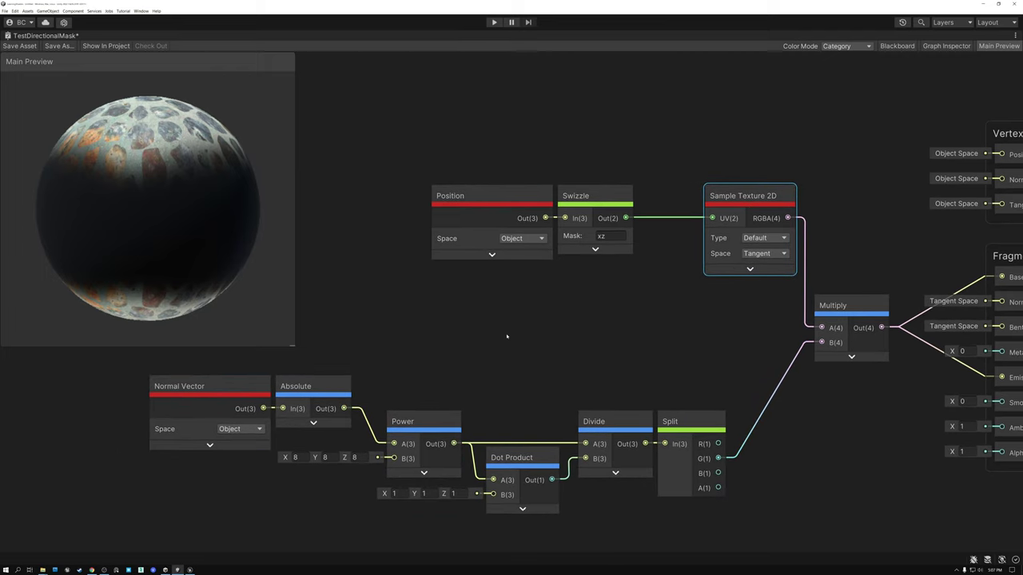
pyautogui.moveTo(438, 124); pyautogui.dragTo(607, 240)
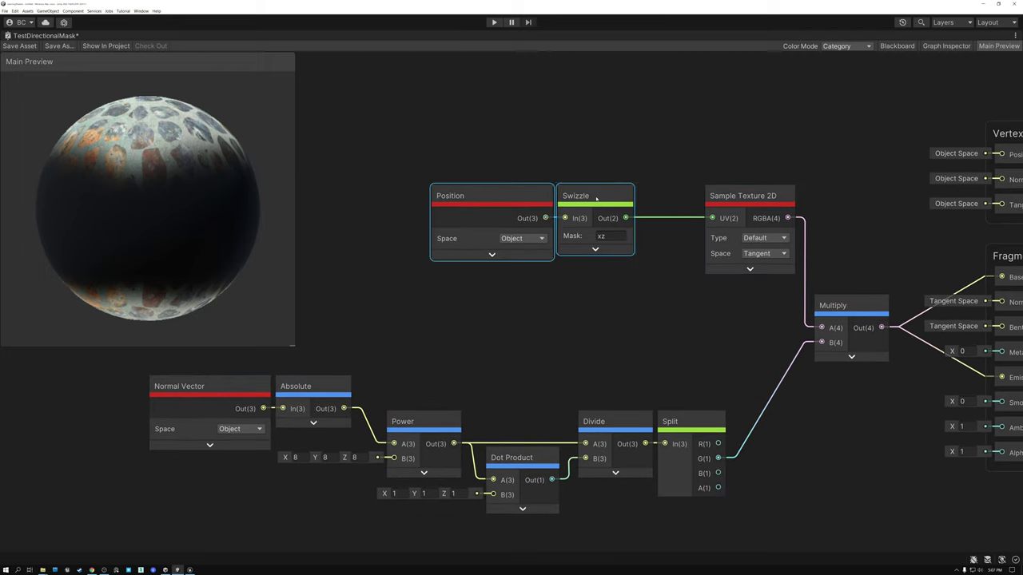
pyautogui.moveTo(598, 201); pyautogui.dragTo(486, 202)
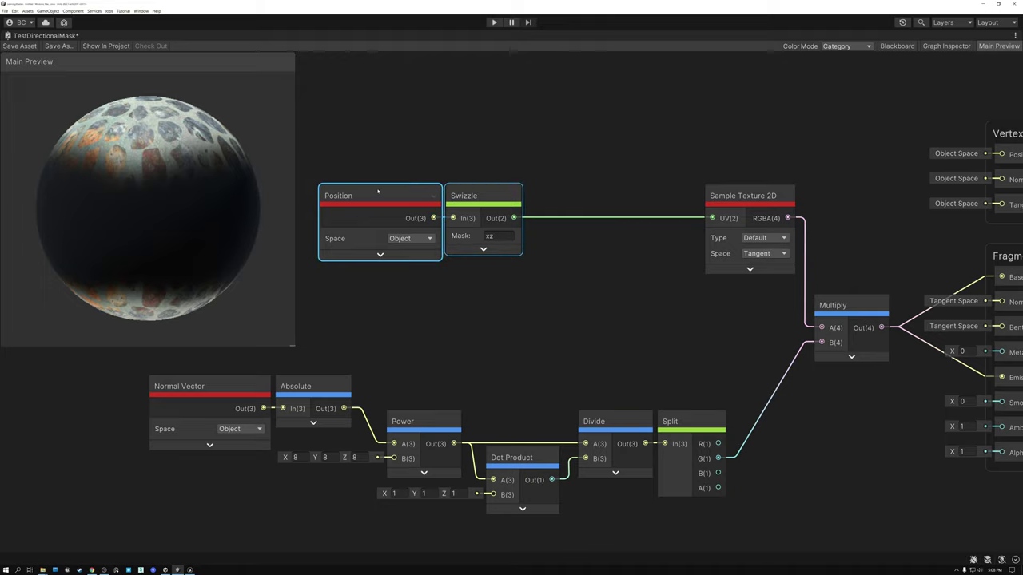
pyautogui.moveTo(473, 195); pyautogui.dragTo(520, 196)
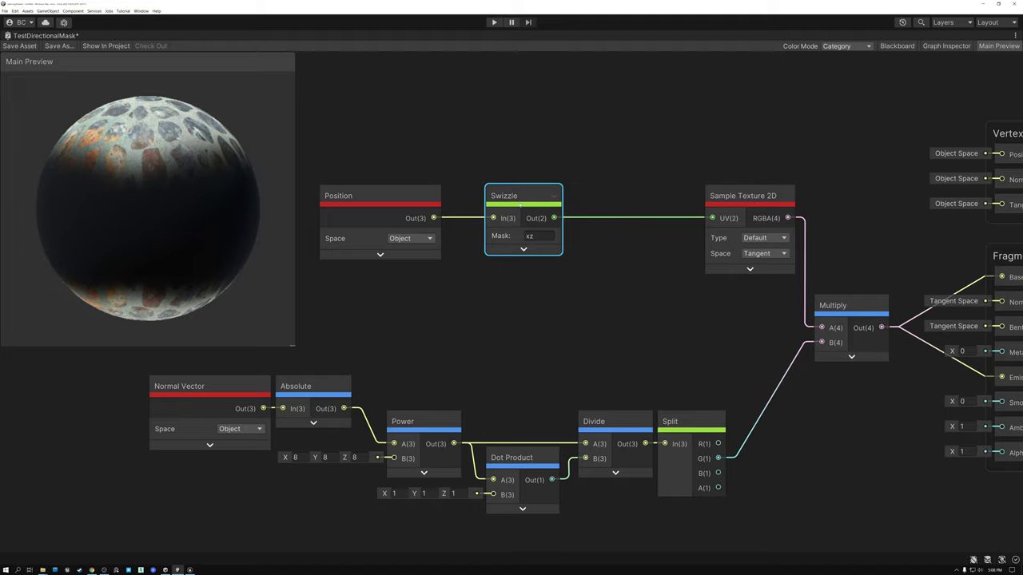
pyautogui.click(538, 236)
pyautogui.click(529, 200)
pyautogui.moveTo(515, 195); pyautogui.dragTo(536, 196)
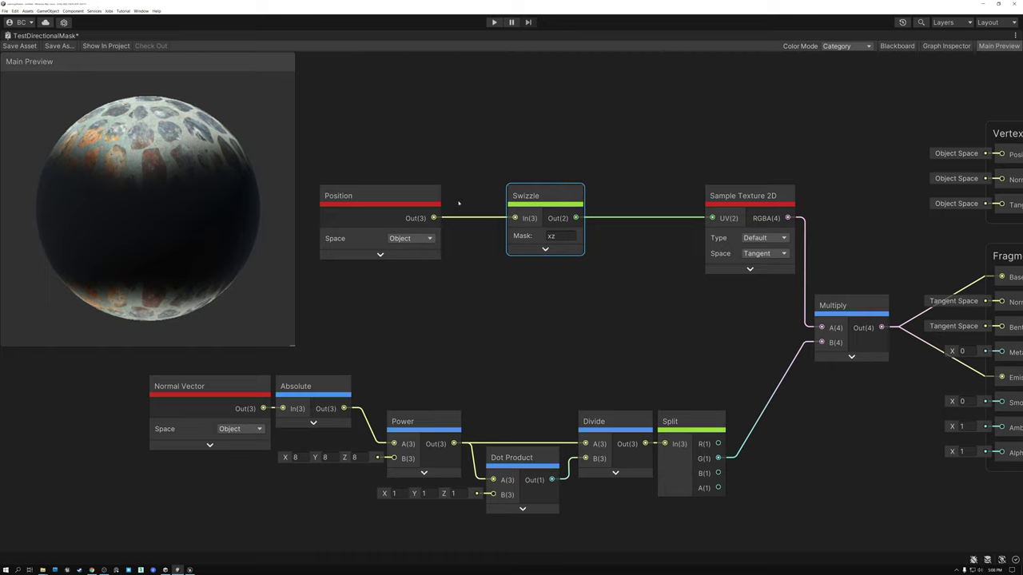
# Add a second Swizzle node fed by the Position output and place it directly above the existing xz Swizzle
pyautogui.press('space')
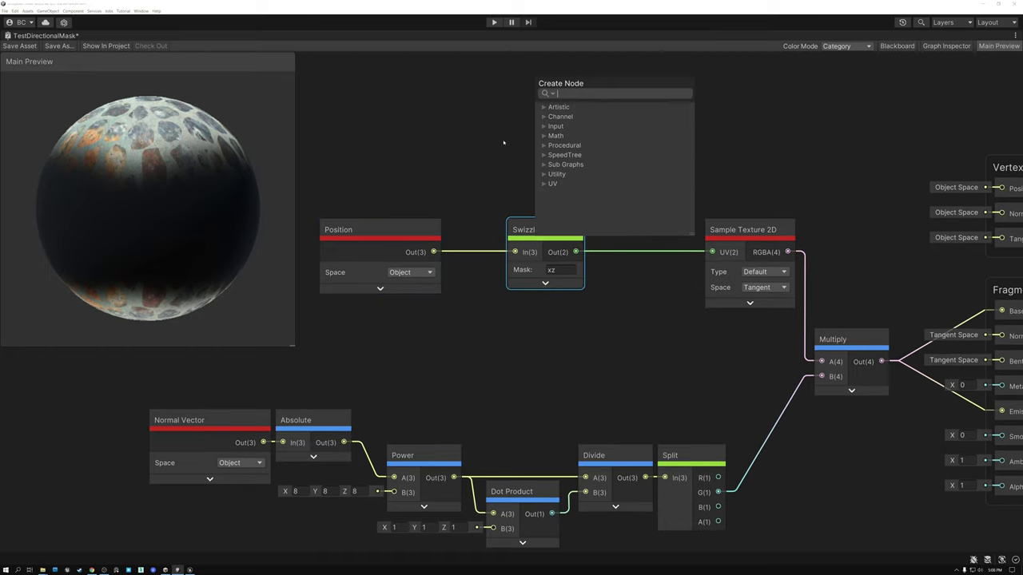
pyautogui.write('s')
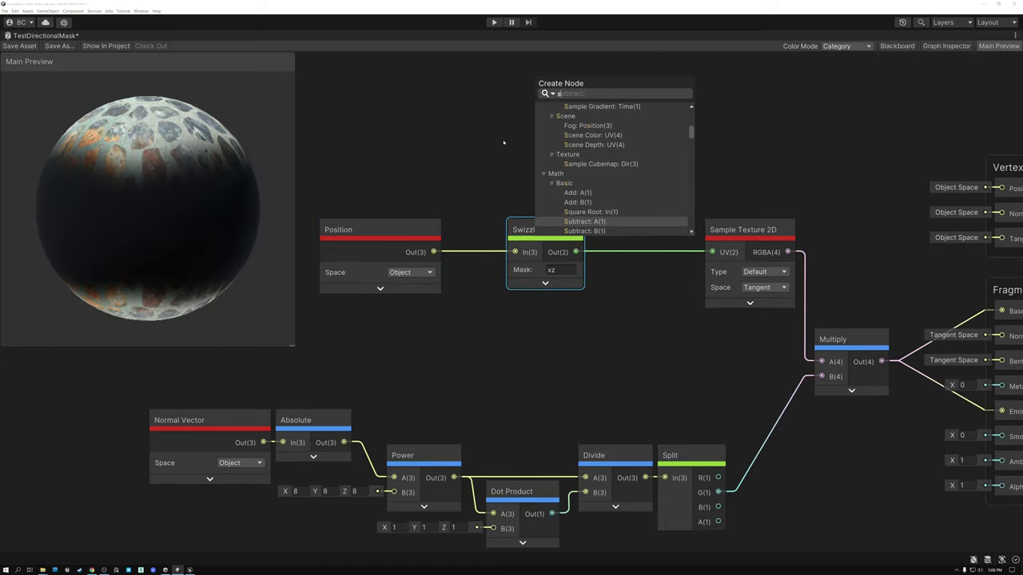
pyautogui.write('i')
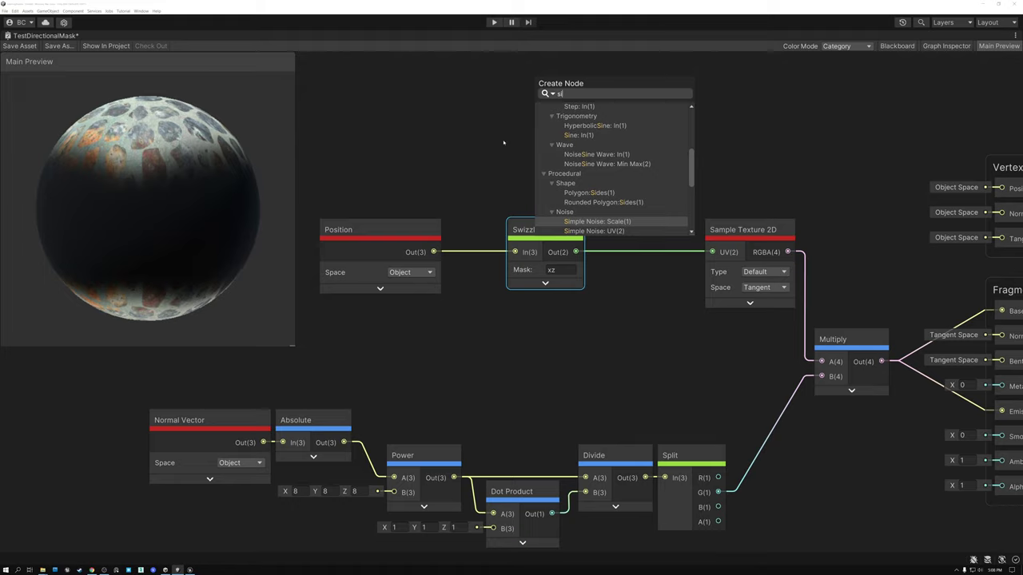
pyautogui.write('z')
pyautogui.press('BackSpace')
pyautogui.press('BackSpace')
pyautogui.write('wi')
pyautogui.press('Return')
pyautogui.click(589, 132)
pyautogui.moveTo(546, 71); pyautogui.dragTo(526, 183)
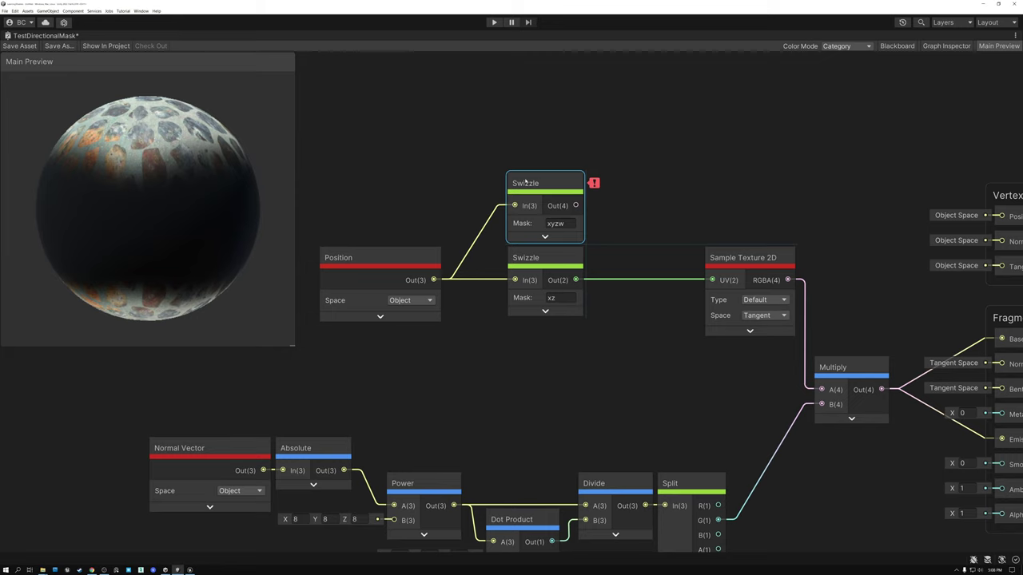
# Set the new upper Swizzle node's mask to yz
pyautogui.moveTo(421, 222); pyautogui.dragTo(404, 217, button='middle')
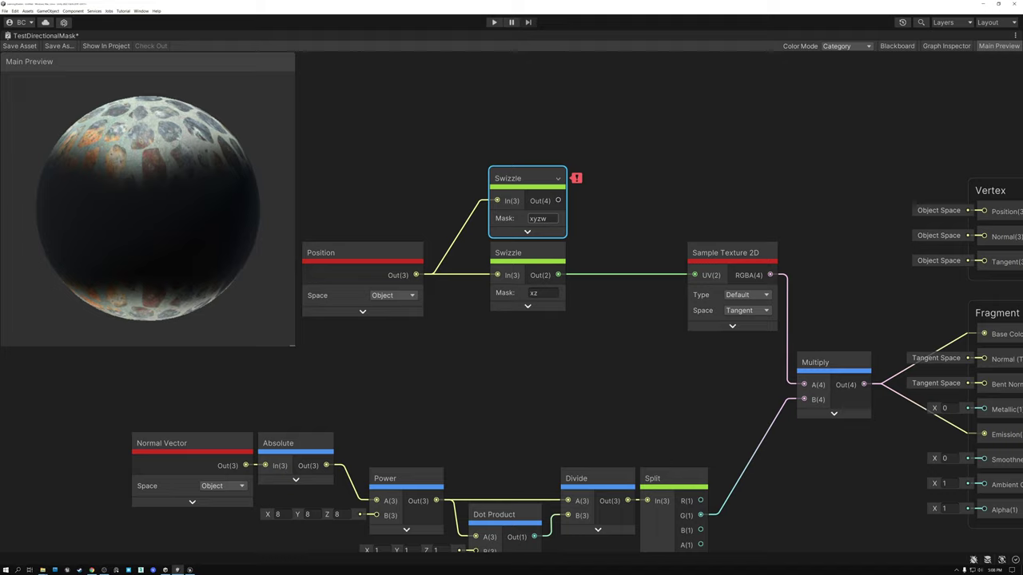
pyautogui.click(548, 220)
pyautogui.write('yz')
pyautogui.press('Return')
# Duplicate the xz Swizzle node, place the copy below it and set the copy's mask to xy
pyautogui.click(519, 253)
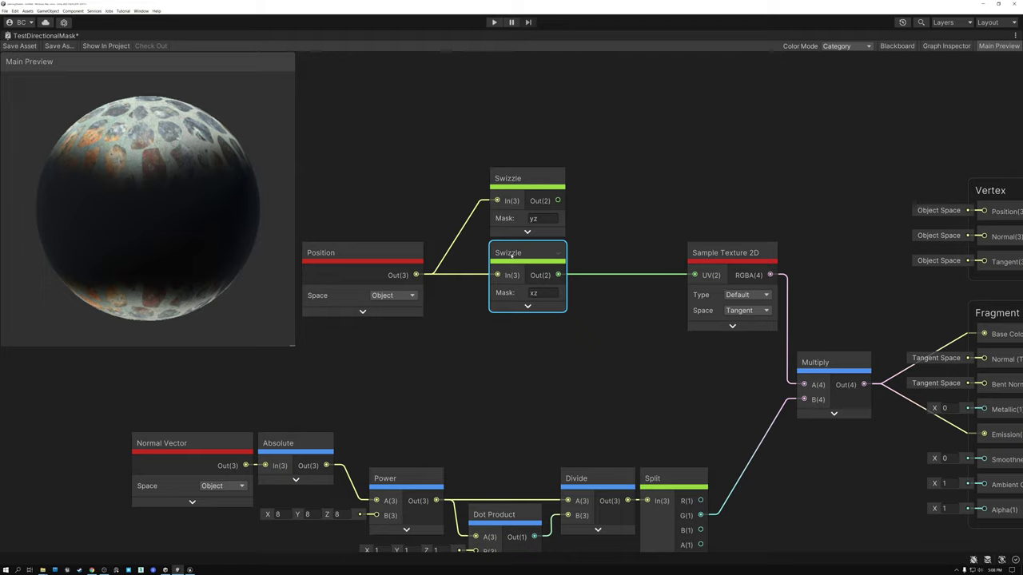
pyautogui.click(528, 295)
pyautogui.hotkey('ctrl', 'd')
pyautogui.moveTo(528, 268); pyautogui.dragTo(525, 326)
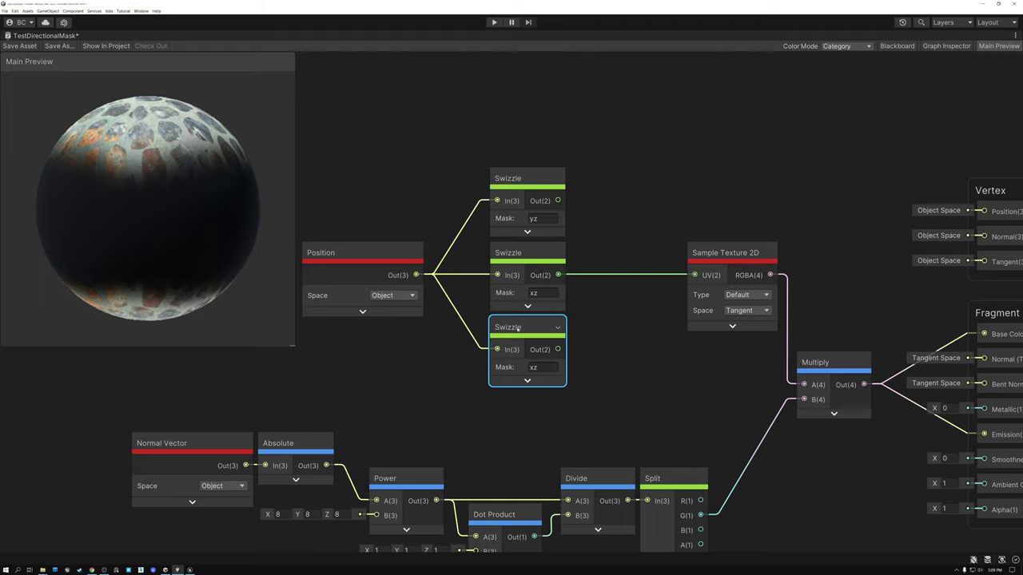
pyautogui.click(540, 367)
pyautogui.write('xy')
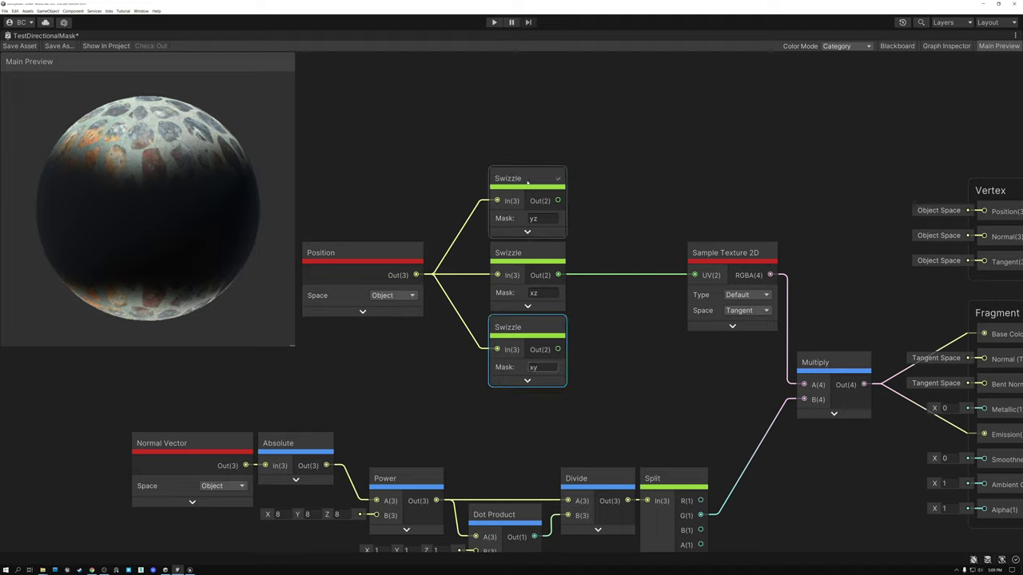
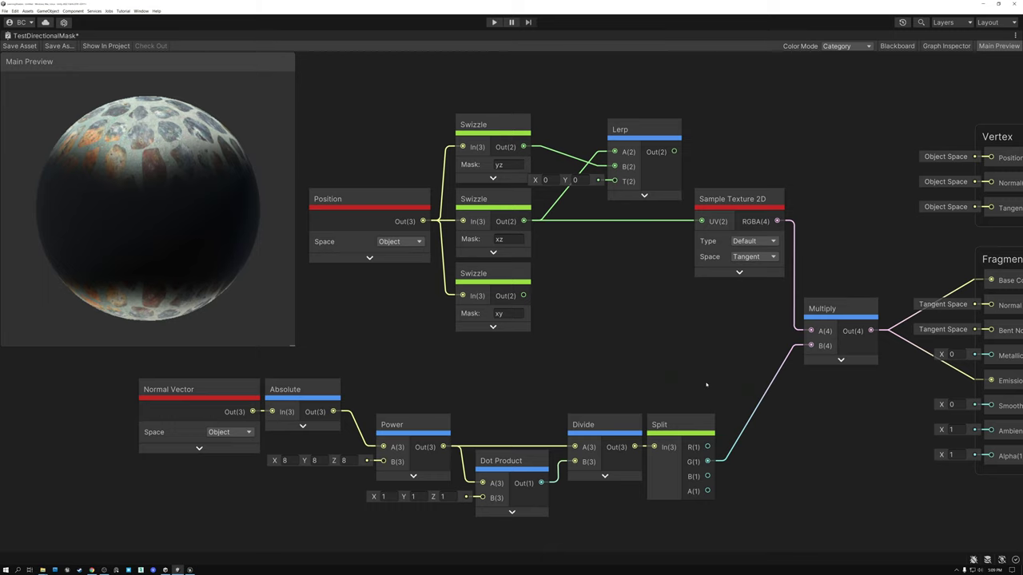
# Expand the Divide node's preview and move the Split node clear of it
pyautogui.moveTo(636, 386); pyautogui.dragTo(624, 353, button='middle')
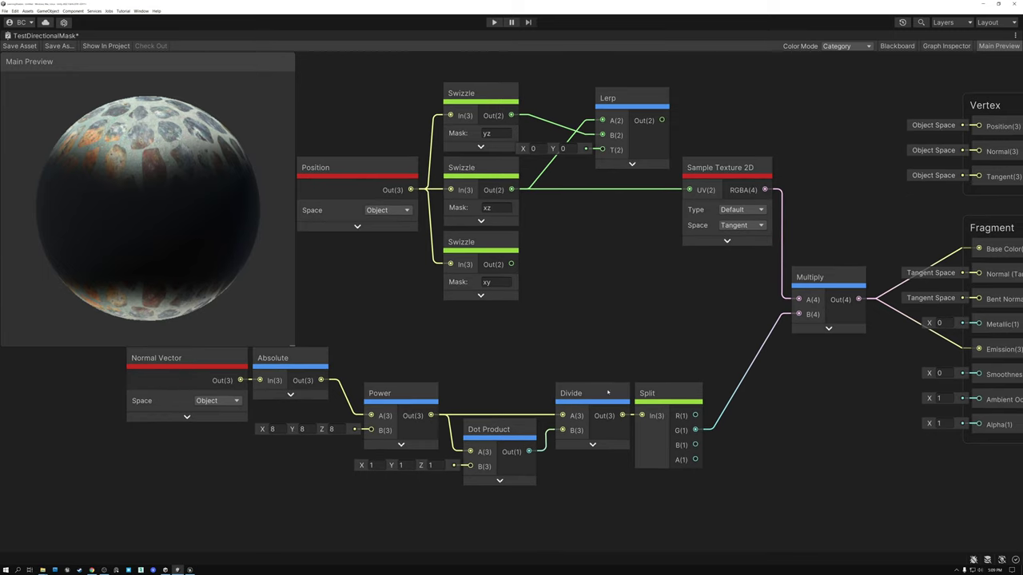
pyautogui.click(592, 445)
pyautogui.moveTo(636, 361); pyautogui.dragTo(633, 334, button='middle')
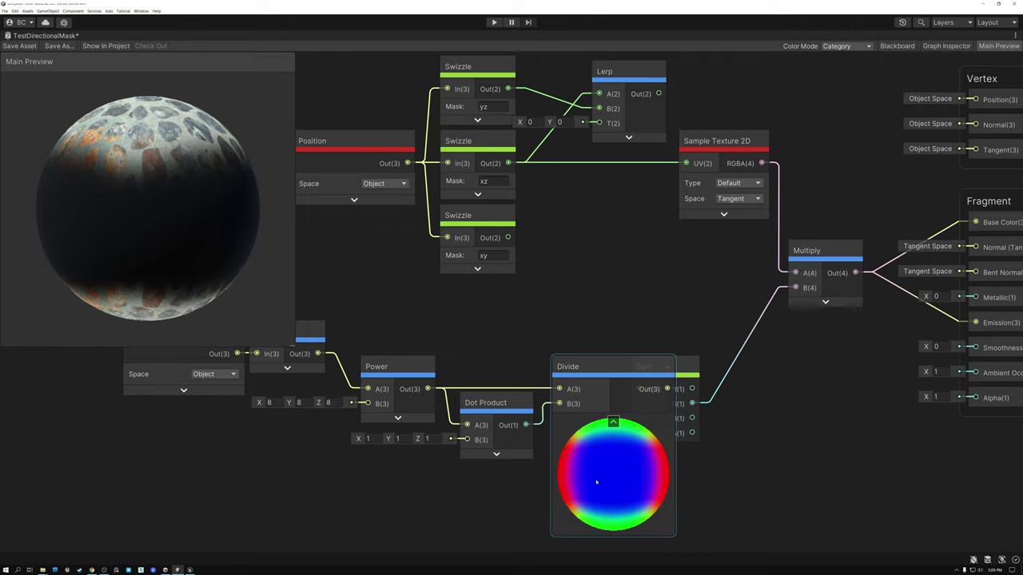
pyautogui.moveTo(578, 266); pyautogui.dragTo(563, 299, button='middle')
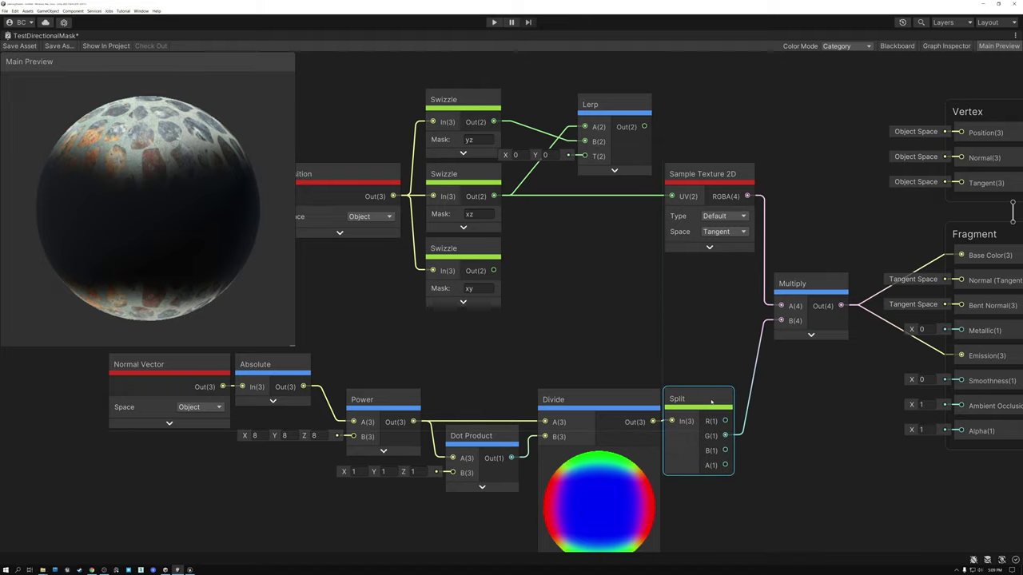
pyautogui.moveTo(663, 402); pyautogui.dragTo(711, 401)
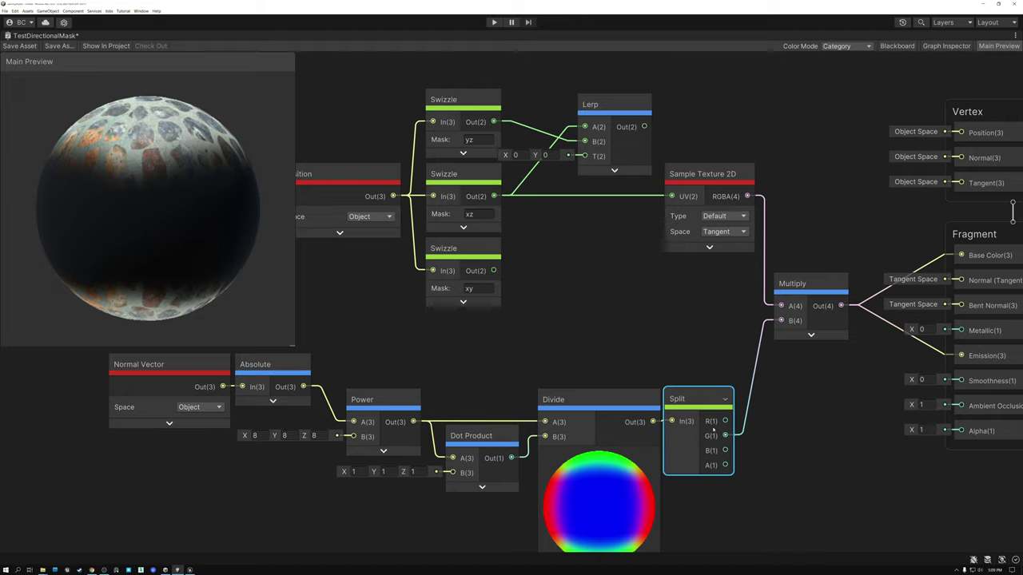
# Connect the Split node's R output to Base Color and Emission, and inspect the red-channel mask on the preview sphere
pyautogui.moveTo(725, 422); pyautogui.dragTo(961, 255)
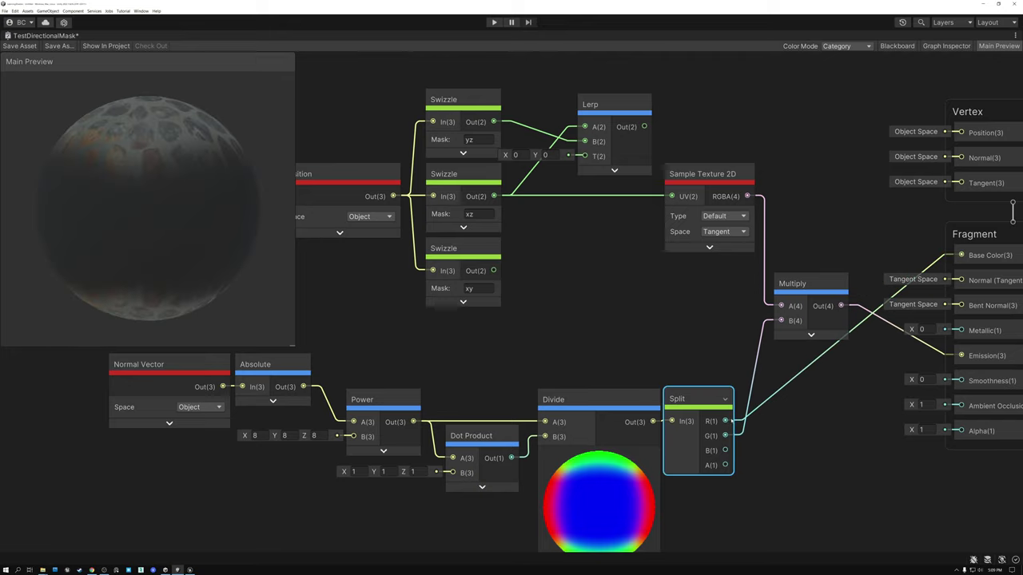
pyautogui.moveTo(725, 421); pyautogui.dragTo(939, 356)
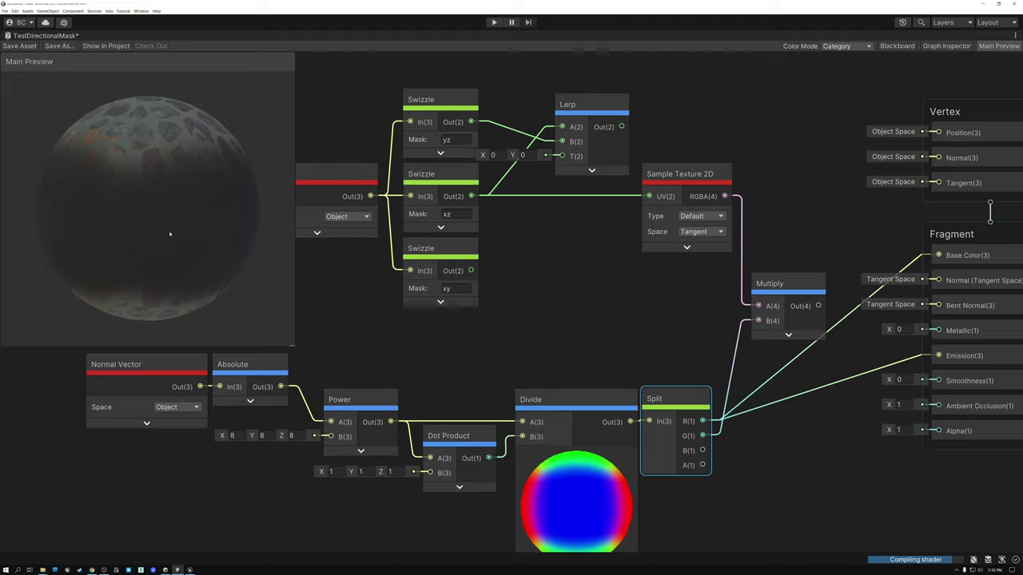
pyautogui.moveTo(136, 226); pyautogui.dragTo(158, 216)
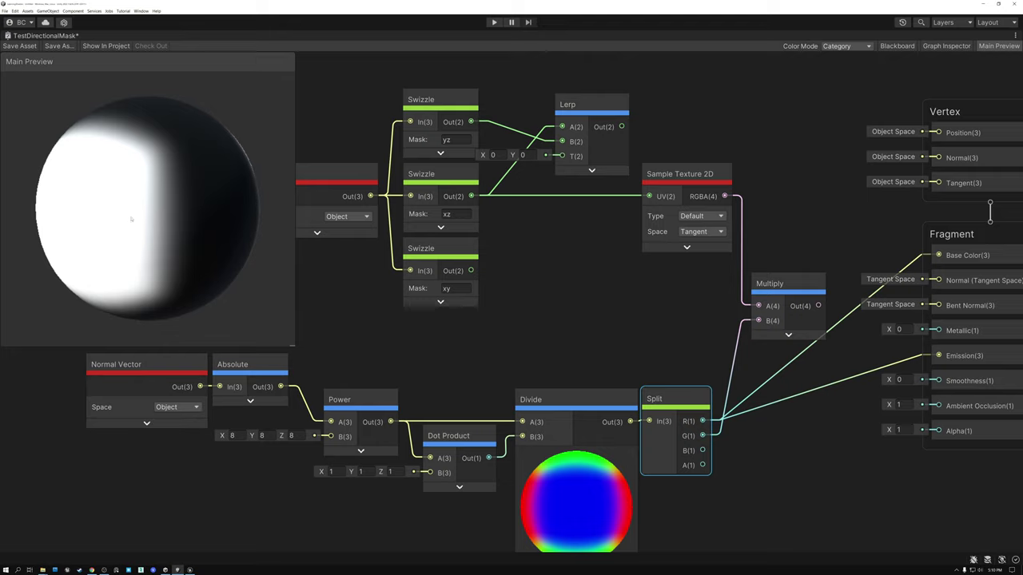
# Connect the Split node's R output to the Lerp's T input to blend between the xz and yz Swizzles
pyautogui.moveTo(703, 421); pyautogui.dragTo(562, 156)
pyautogui.click(433, 99)
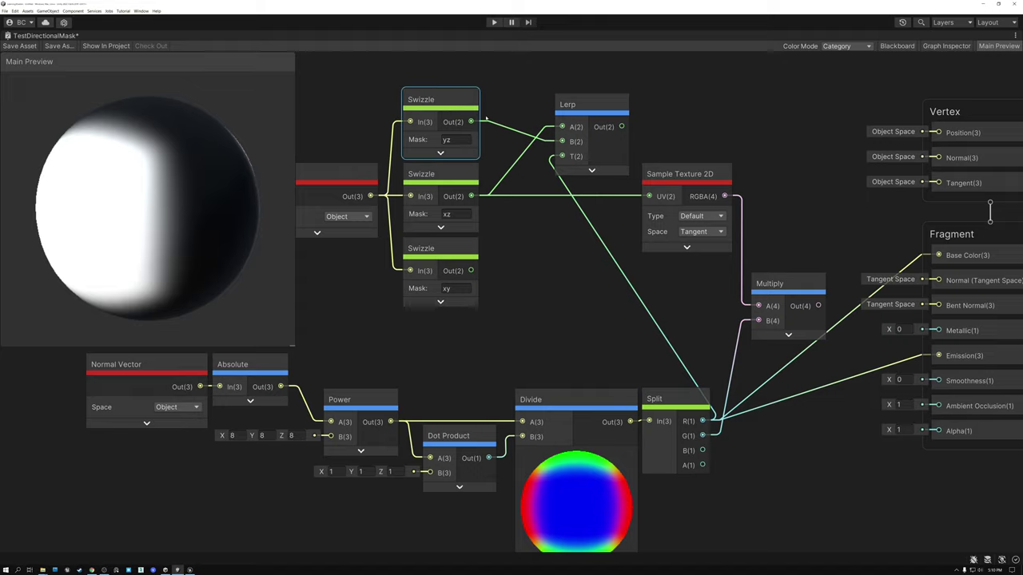
pyautogui.click(437, 175)
pyautogui.click(435, 100)
# Move Sample Texture 2D and Multiply aside, and add a second Lerp taking the first Lerp as A and the xy Swizzle as B
pyautogui.moveTo(671, 147); pyautogui.dragTo(799, 309)
pyautogui.moveTo(670, 175); pyautogui.dragTo(763, 188)
pyautogui.moveTo(627, 127); pyautogui.dragTo(670, 179)
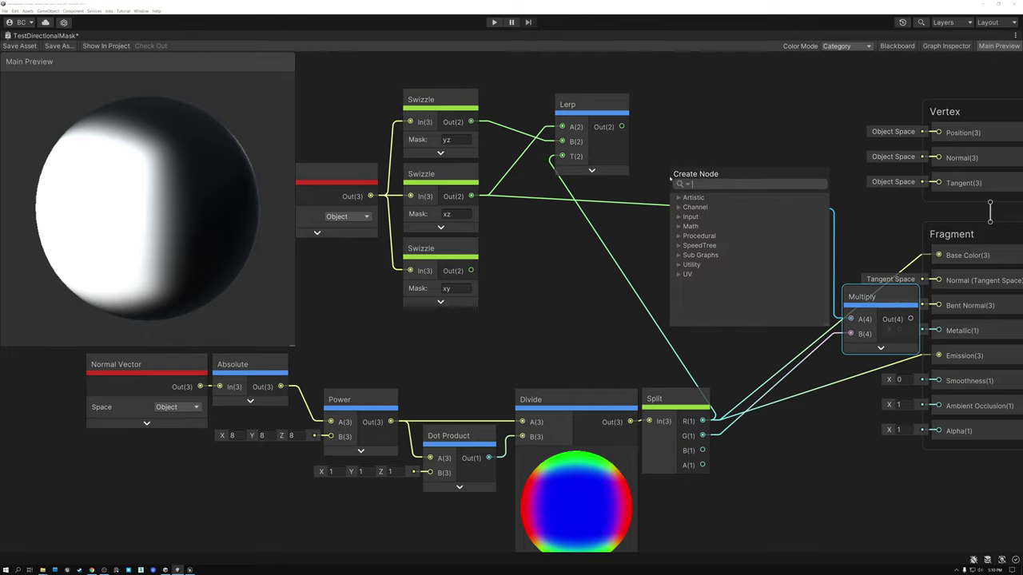
pyautogui.write('lerp')
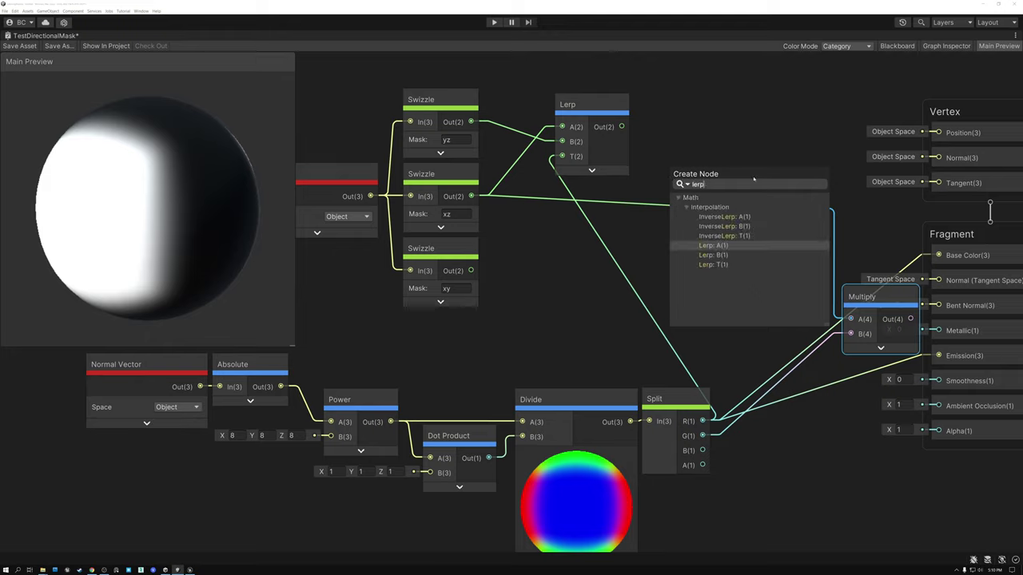
pyautogui.click(715, 245)
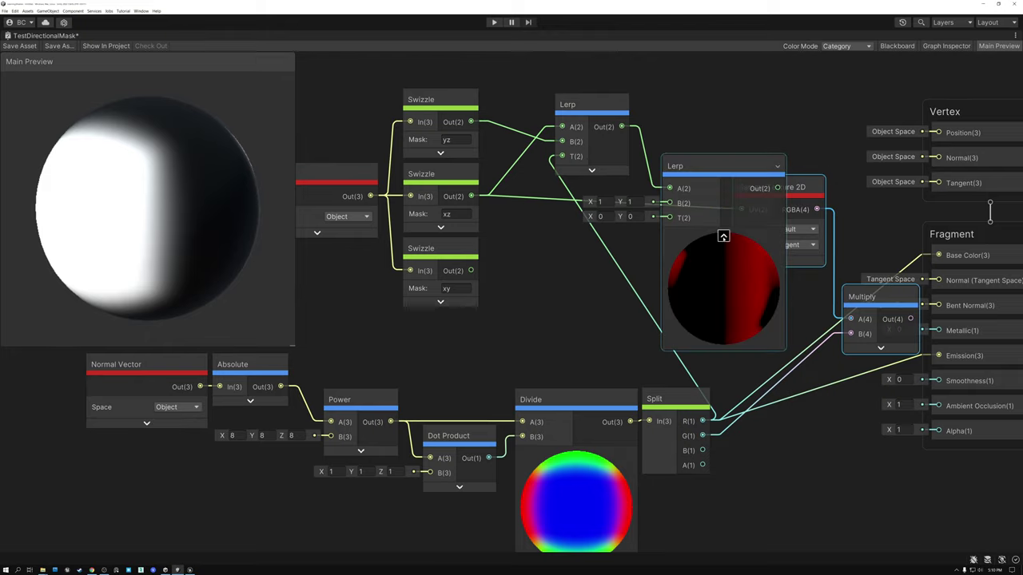
pyautogui.click(723, 236)
pyautogui.moveTo(685, 166); pyautogui.dragTo(682, 218)
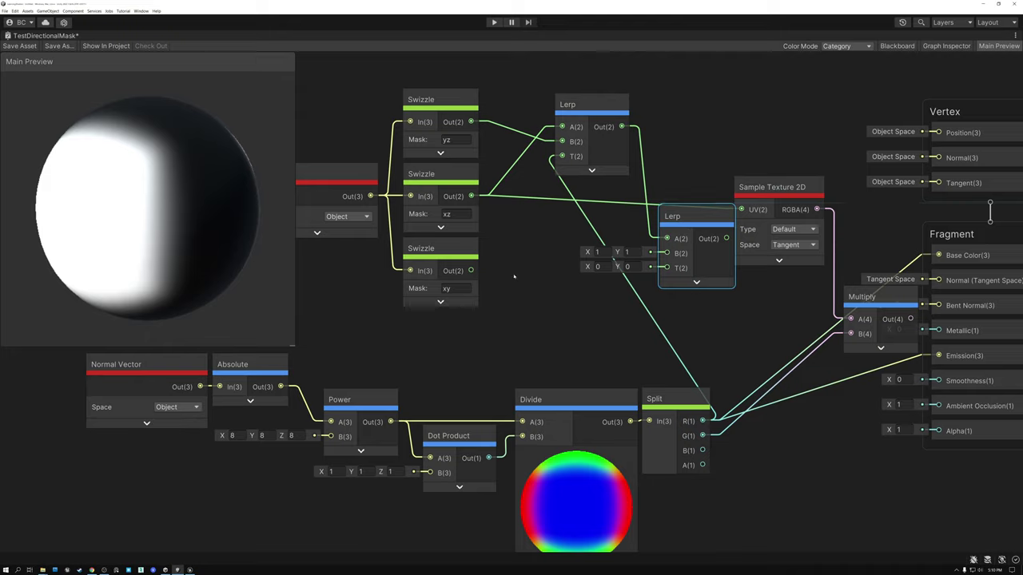
pyautogui.moveTo(470, 271); pyautogui.dragTo(668, 253)
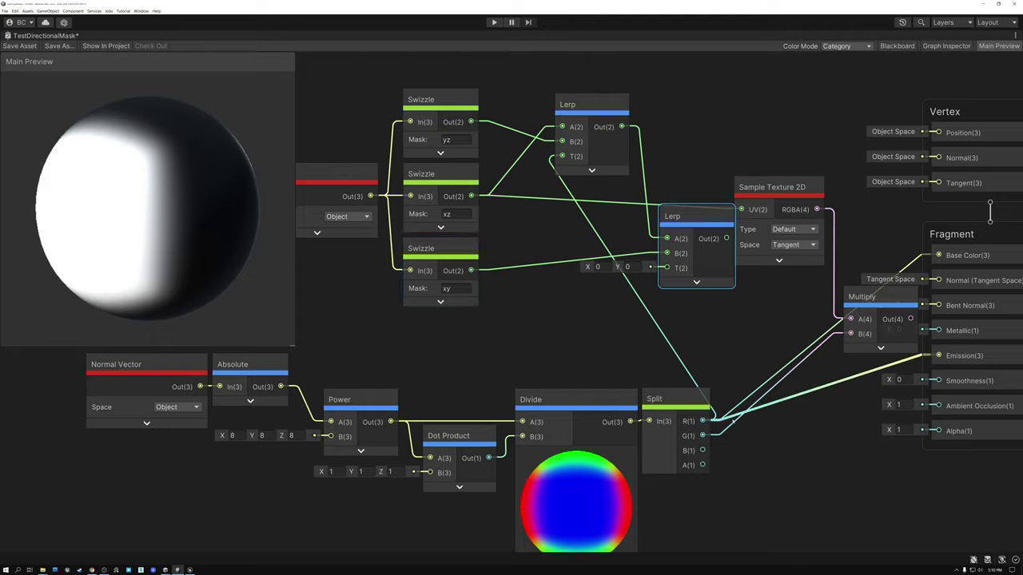
# Remove the Split's links to Multiply, Base Color and Emission, and connect its B output to the second Lerp's T input
pyautogui.moveTo(752, 360); pyautogui.dragTo(776, 452)
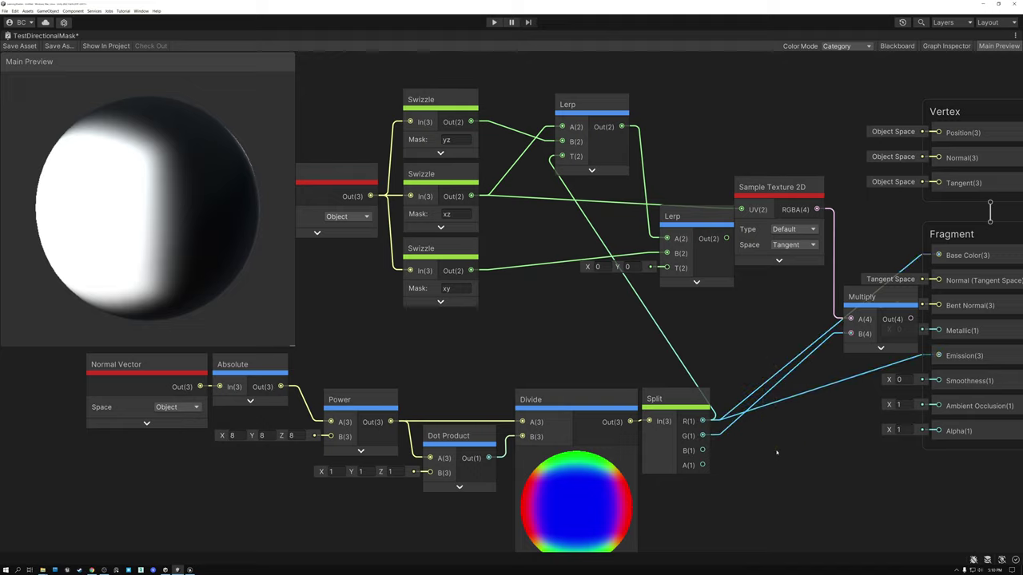
pyautogui.press('Delete')
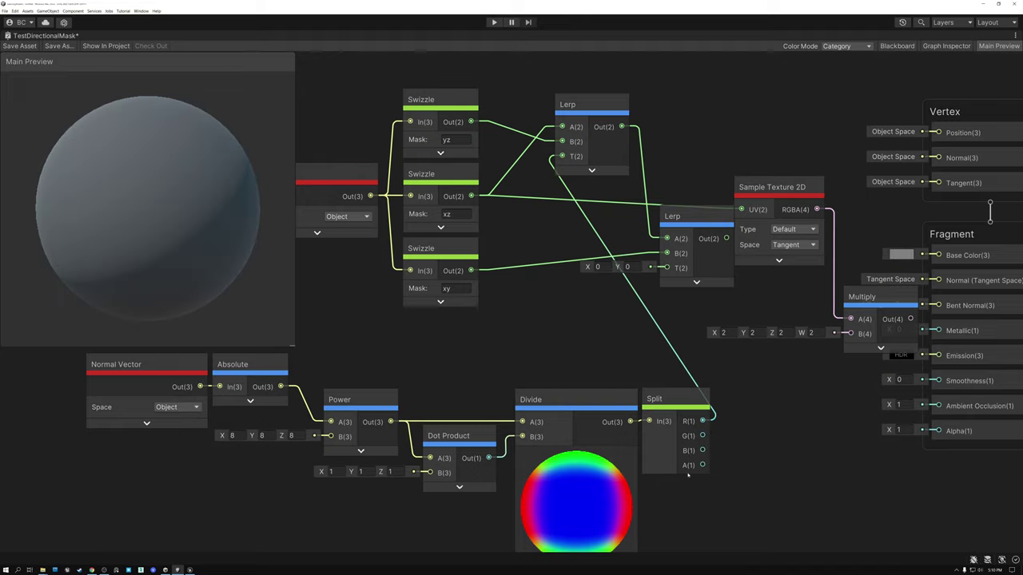
pyautogui.moveTo(702, 450); pyautogui.dragTo(663, 268)
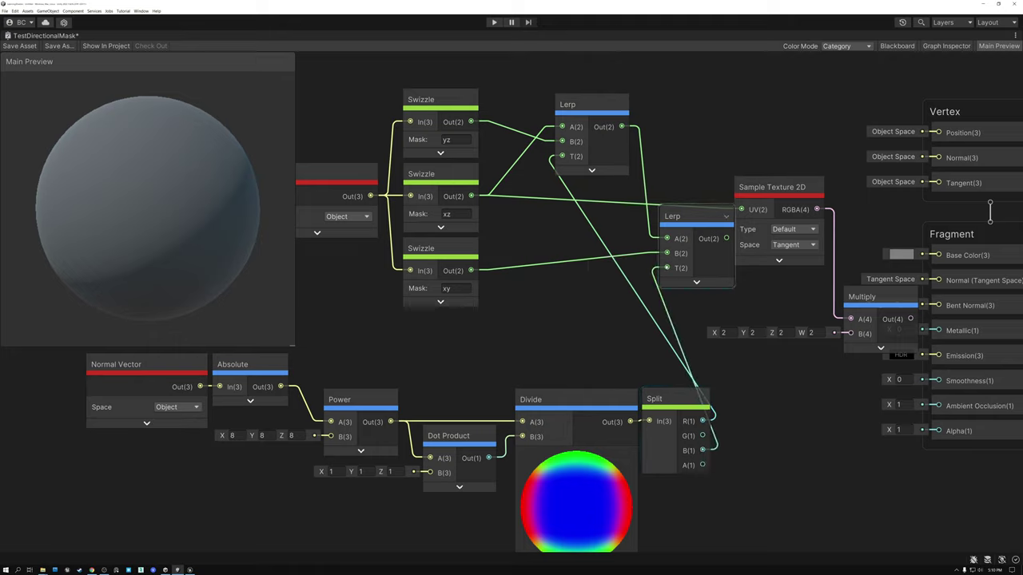
# Move the first Lerp beside the yz and xz Swizzles and the second Lerp closer to the xy Swizzle
pyautogui.moveTo(585, 106); pyautogui.dragTo(528, 117)
pyautogui.click(428, 118)
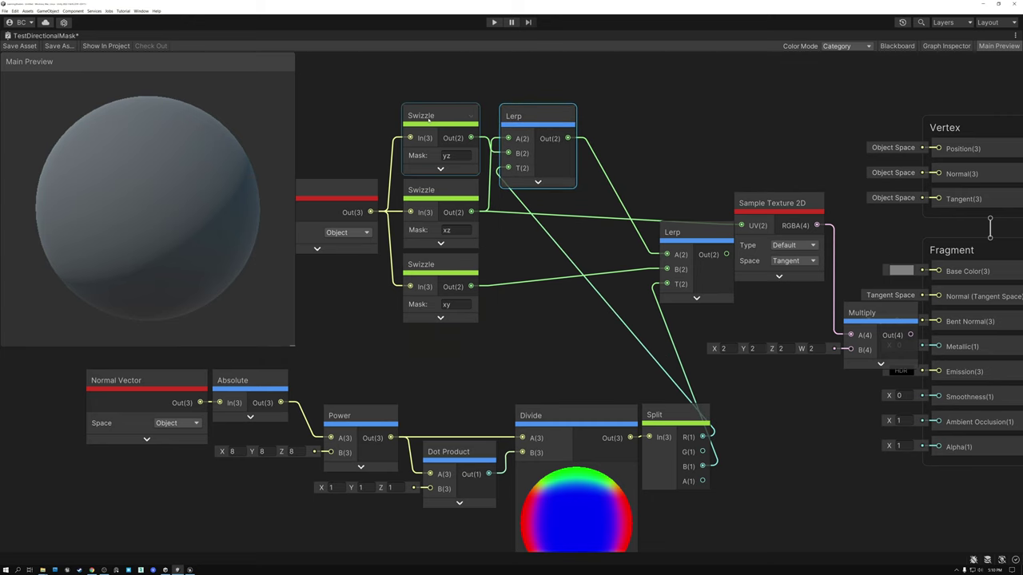
pyautogui.click(432, 116)
pyautogui.click(434, 190)
pyautogui.click(528, 118)
pyautogui.moveTo(681, 233); pyautogui.dragTo(616, 245)
pyautogui.click(436, 266)
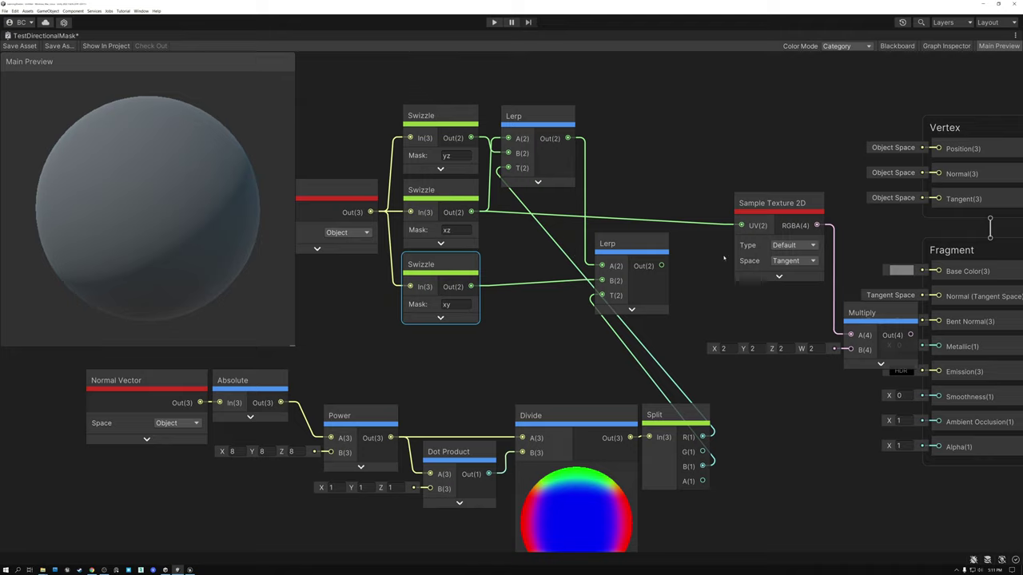
# Connect the second Lerp's output to the Sample Texture 2D's UV input and delete the Multiply node
pyautogui.moveTo(662, 266); pyautogui.dragTo(741, 225)
pyautogui.click(861, 313)
pyautogui.press('Delete')
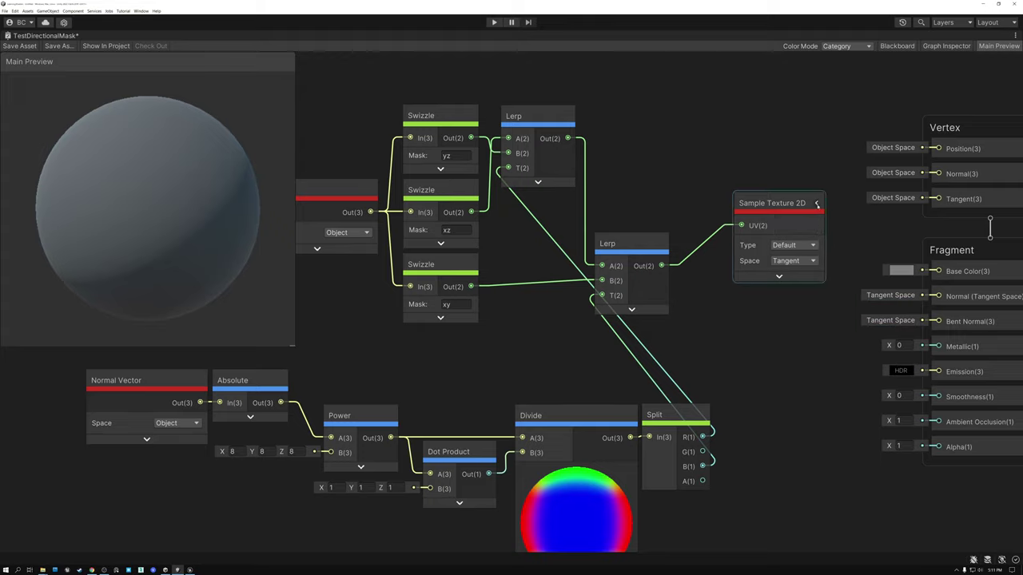
# Expand Sample Texture 2D, connect its RGBA output to Base Color and Emission, and inspect the projected texture on the preview sphere
pyautogui.click(815, 202)
pyautogui.moveTo(834, 225); pyautogui.dragTo(939, 271)
pyautogui.moveTo(833, 225); pyautogui.dragTo(938, 372)
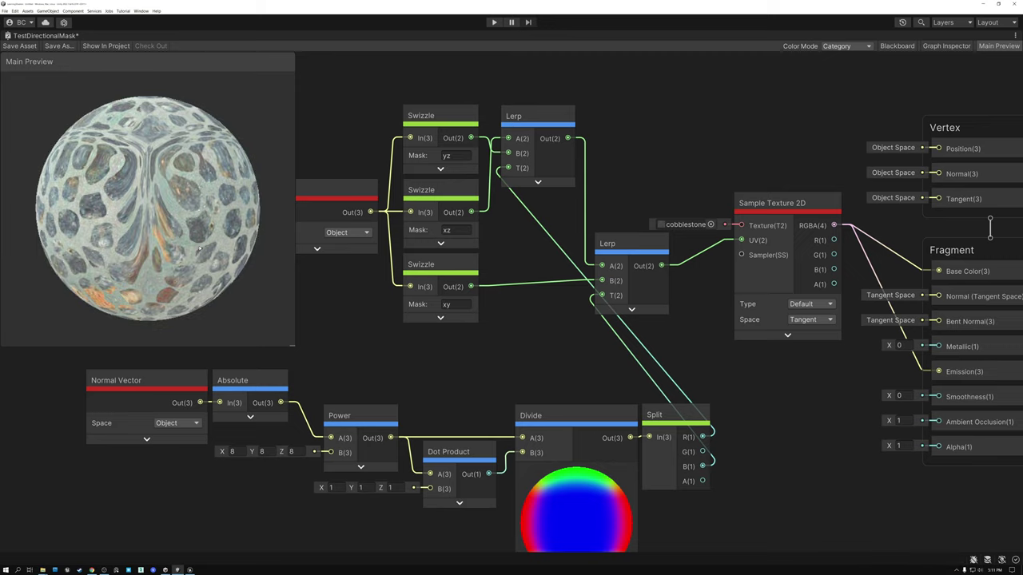
pyautogui.moveTo(228, 206); pyautogui.dragTo(214, 228)
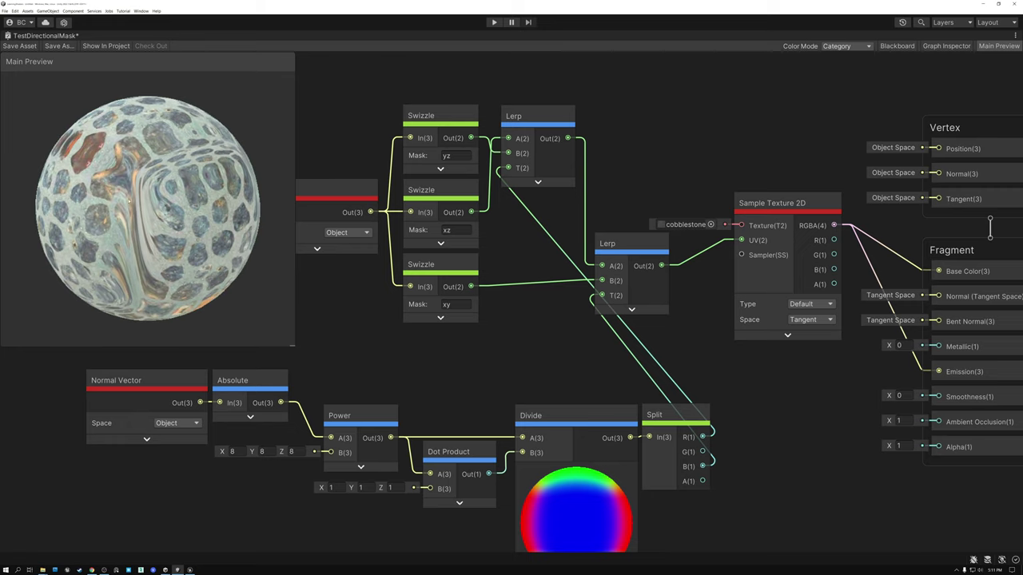
pyautogui.moveTo(172, 157); pyautogui.dragTo(171, 218)
# Move the Normal Vector, Absolute, Power, Dot Product and Divide nodes together away from the Split to open a gap
pyautogui.moveTo(64, 369); pyautogui.dragTo(105, 385)
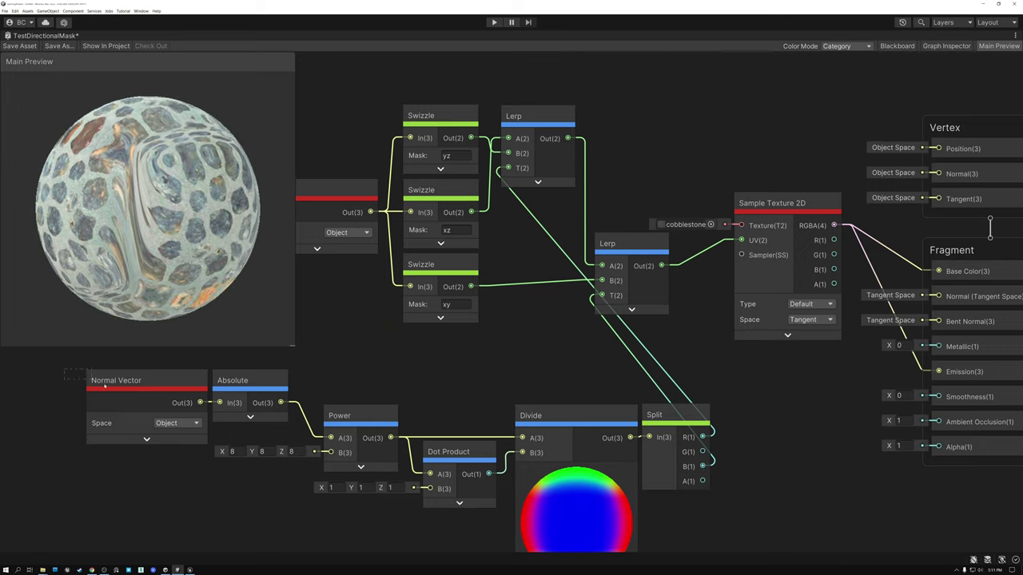
pyautogui.moveTo(558, 441); pyautogui.dragTo(558, 441)
pyautogui.moveTo(558, 441); pyautogui.dragTo(493, 439)
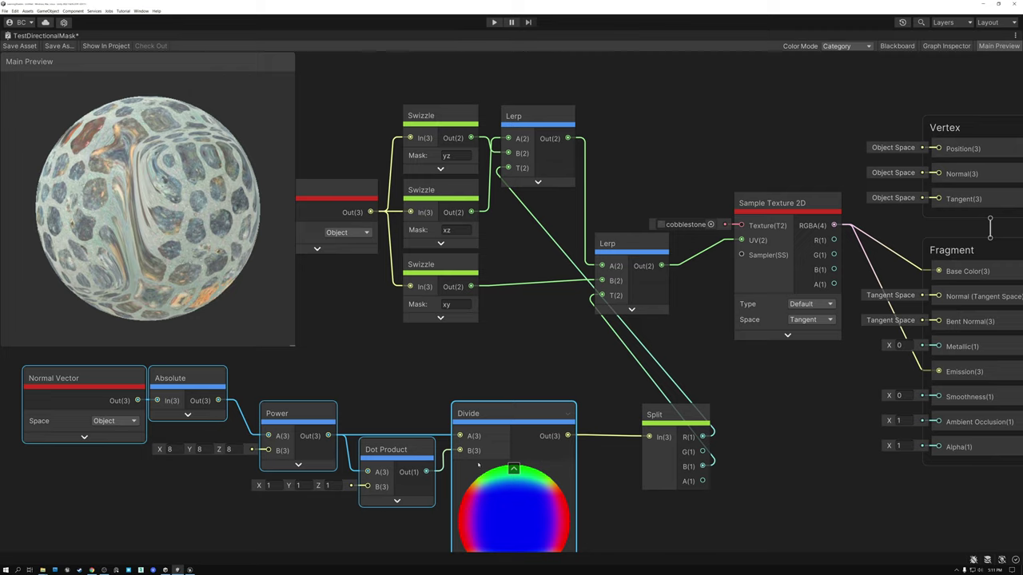
# Examine the colour transitions in the Divide node's preview and trace how the Swizzle and Lerp nodes blend the UVs
pyautogui.scroll(10, 501, 475)
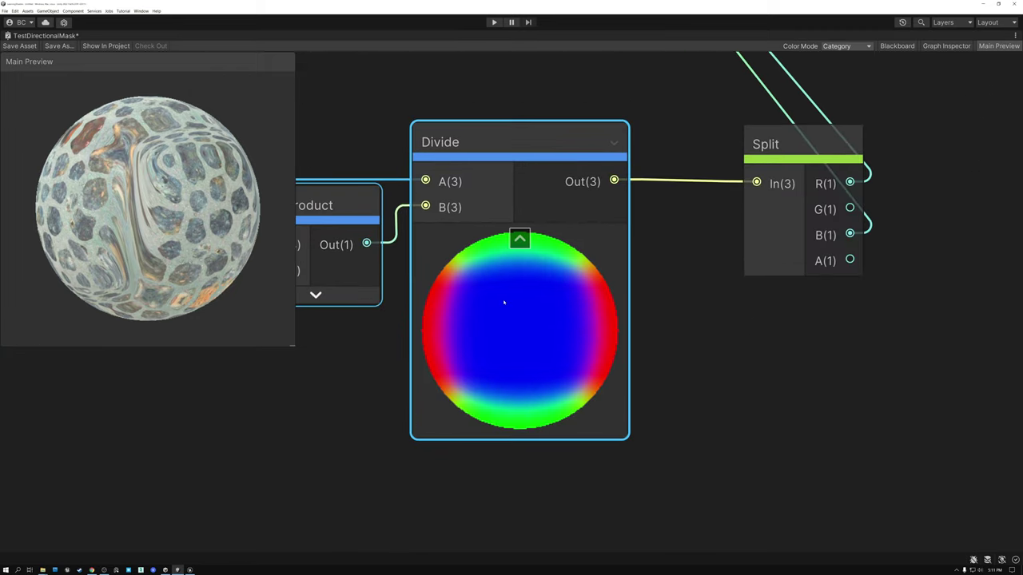
pyautogui.scroll(3, 451, 296)
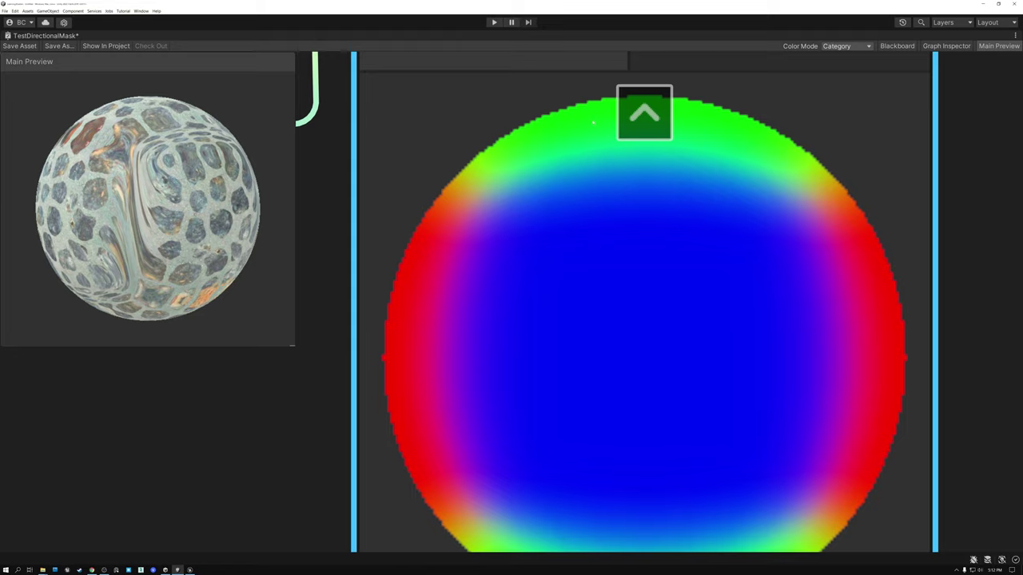
pyautogui.scroll(-10, 591, 179)
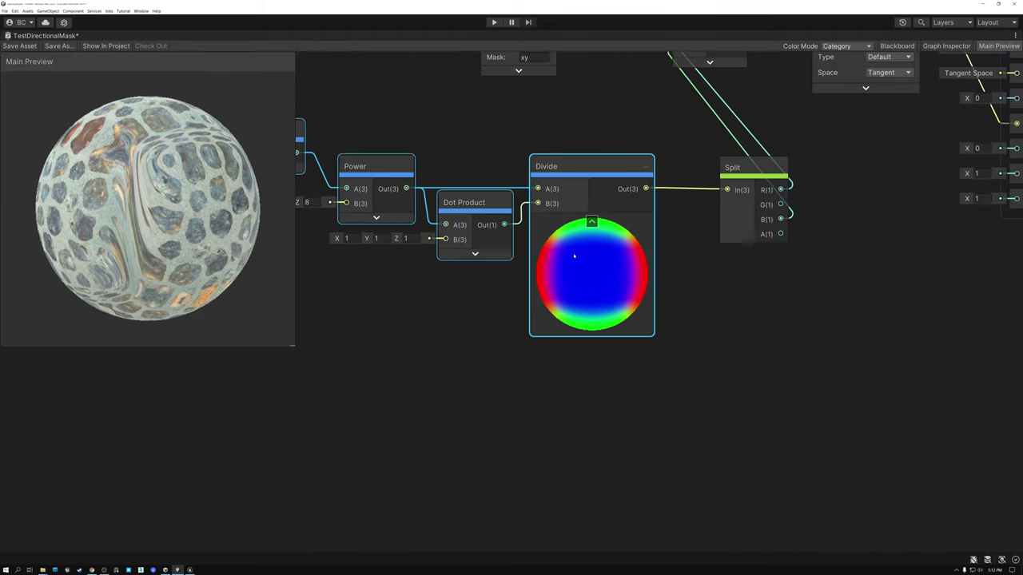
pyautogui.moveTo(470, 368); pyautogui.dragTo(457, 511, button='middle')
pyautogui.moveTo(499, 331); pyautogui.dragTo(439, 342, button='middle')
pyautogui.click(444, 117)
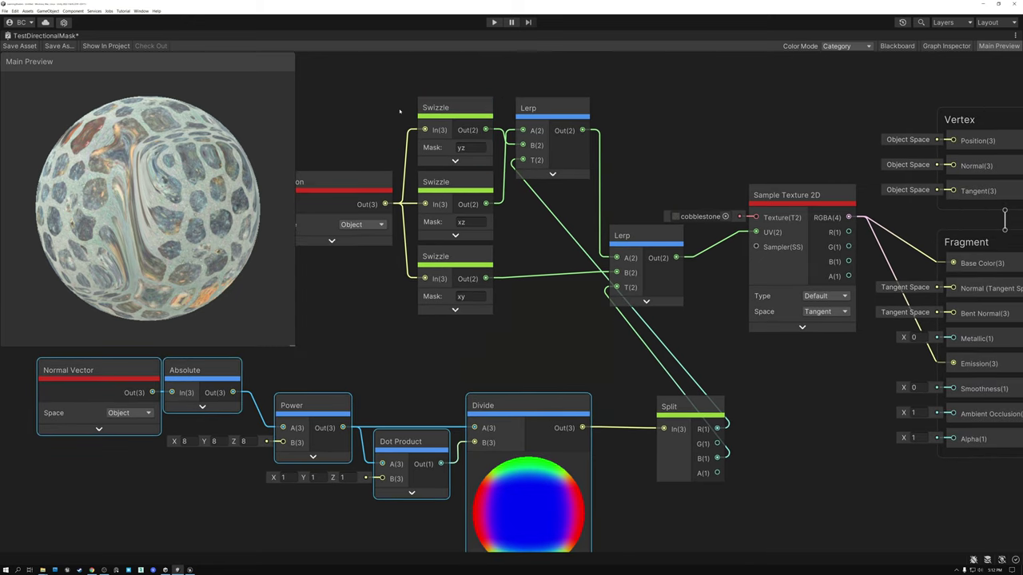
pyautogui.click(360, 91)
pyautogui.moveTo(443, 279); pyautogui.dragTo(447, 296)
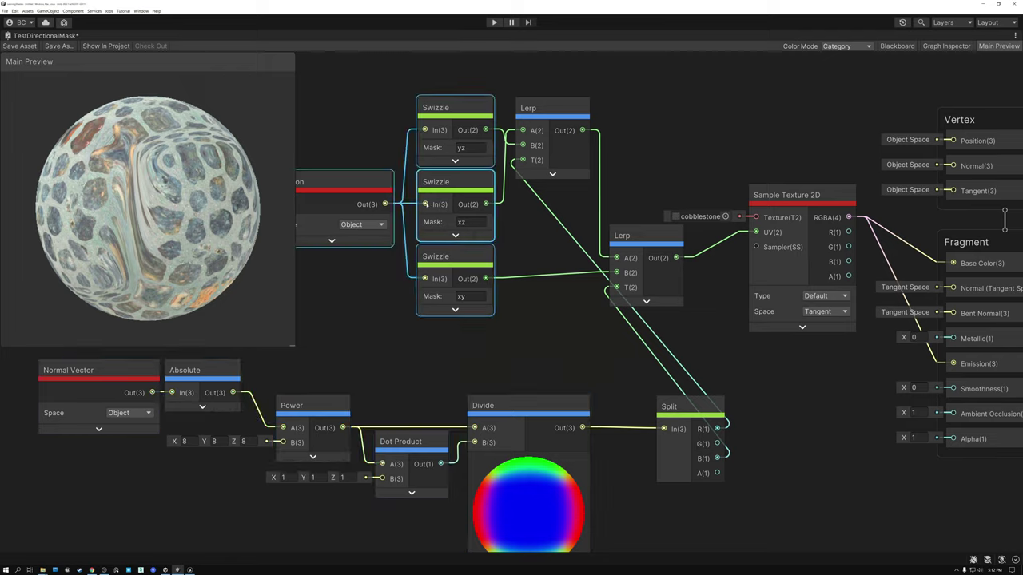
pyautogui.click(550, 108)
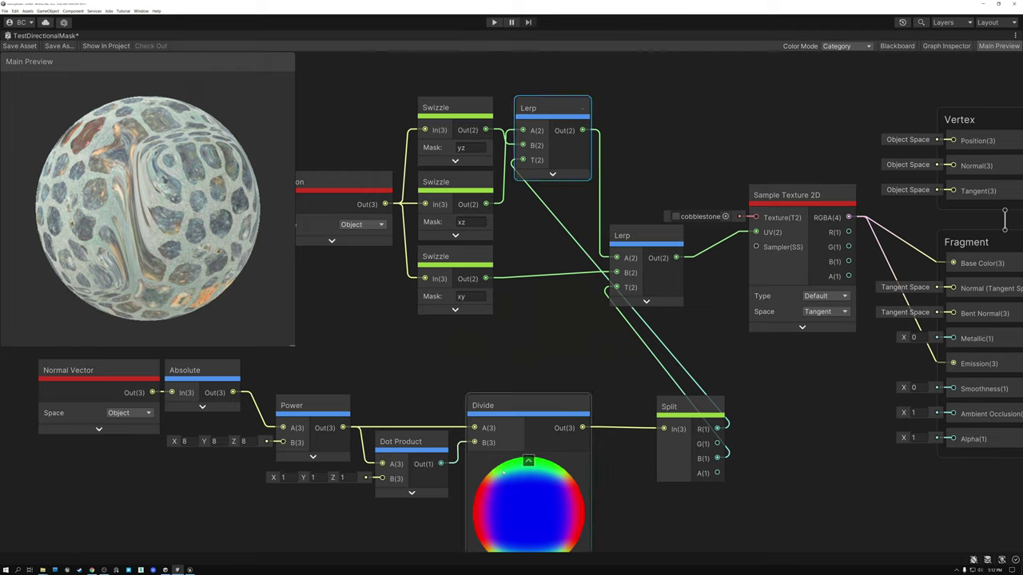
# Insert a Round node between Divide and Split, collapse its preview and place the Split beside it
pyautogui.moveTo(668, 407); pyautogui.dragTo(760, 405)
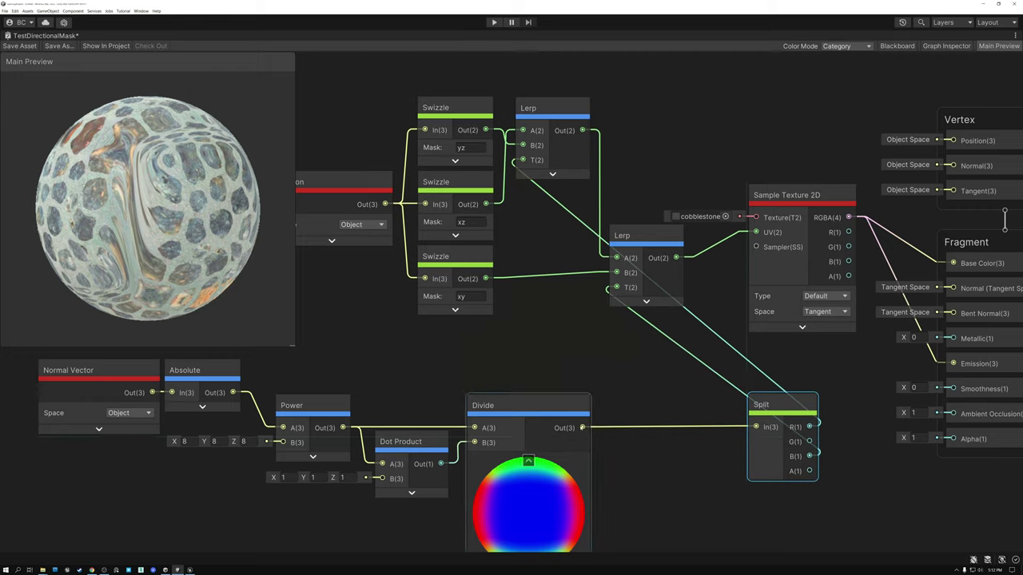
pyautogui.press('space')
pyautogui.write('round')
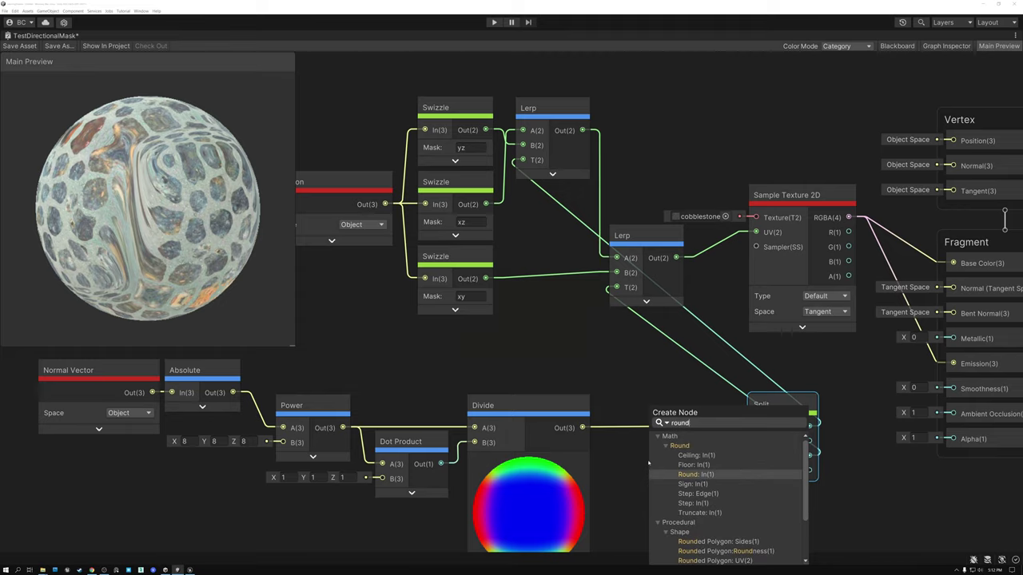
pyautogui.click(689, 474)
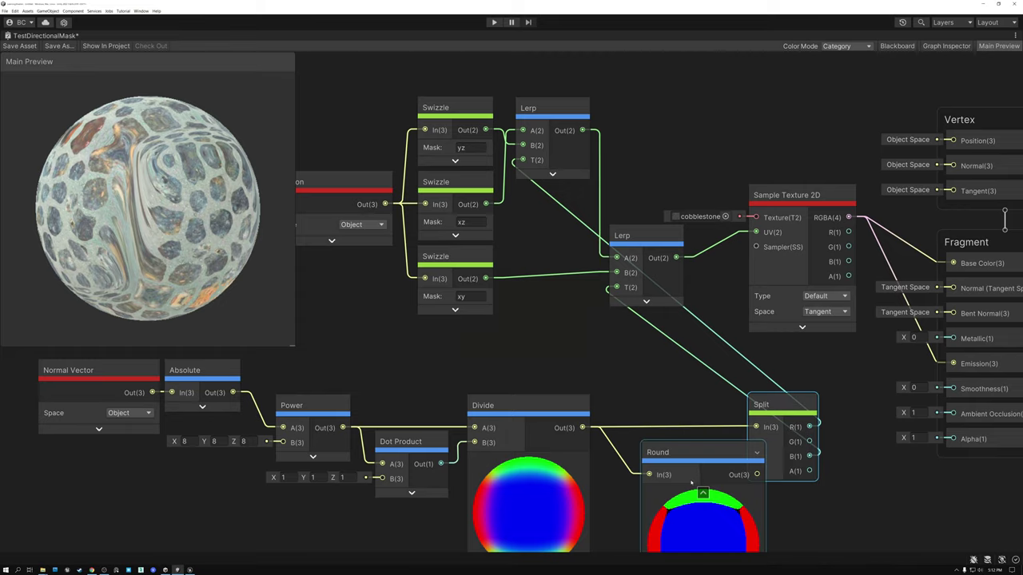
pyautogui.click(703, 489)
pyautogui.moveTo(678, 450); pyautogui.dragTo(755, 428)
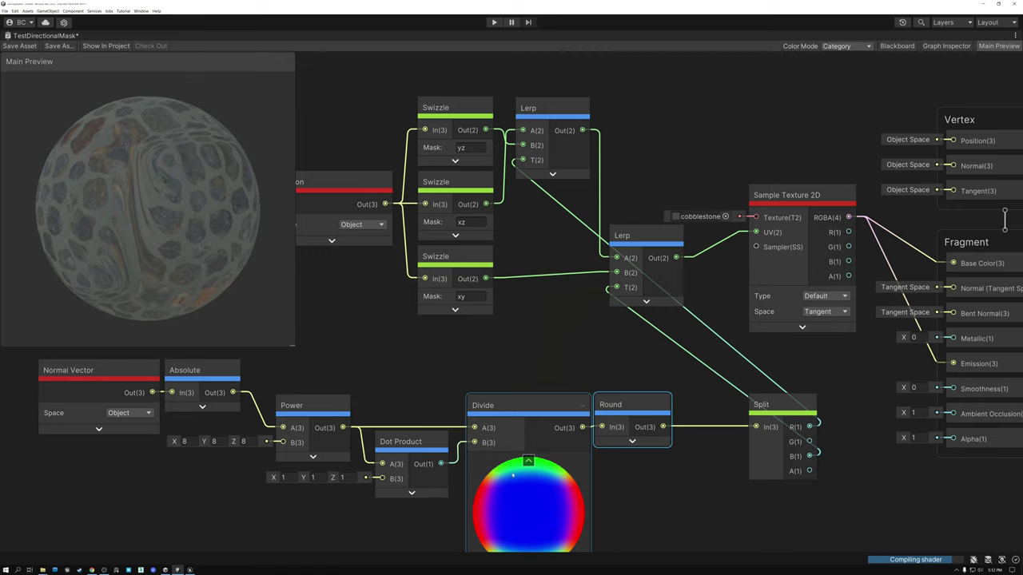
pyautogui.moveTo(776, 408); pyautogui.dragTo(703, 408)
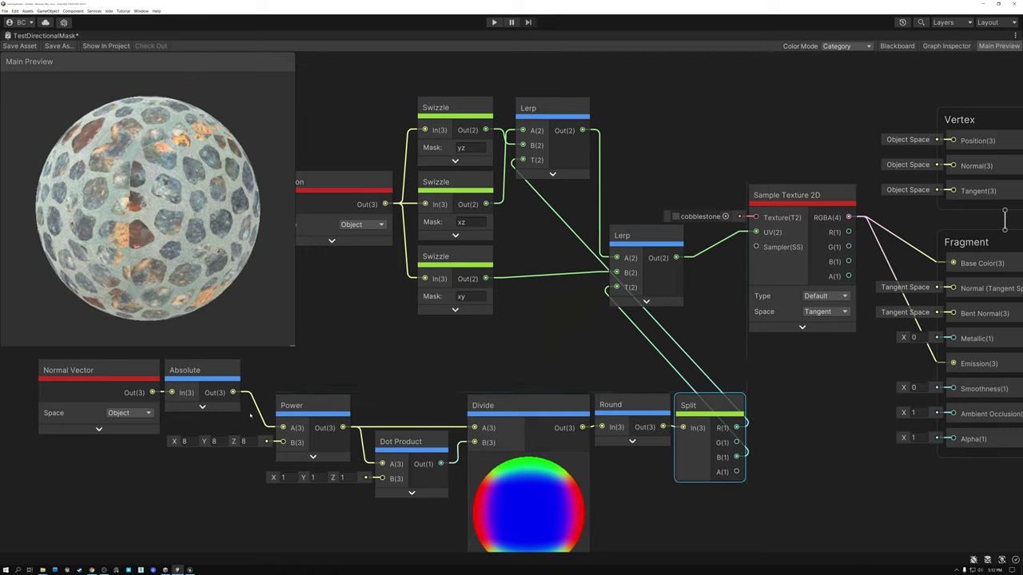
# Examine the seams between the three texture projections up close on the preview sphere
pyautogui.moveTo(144, 216); pyautogui.dragTo(177, 217)
pyautogui.scroll(10, 177, 221)
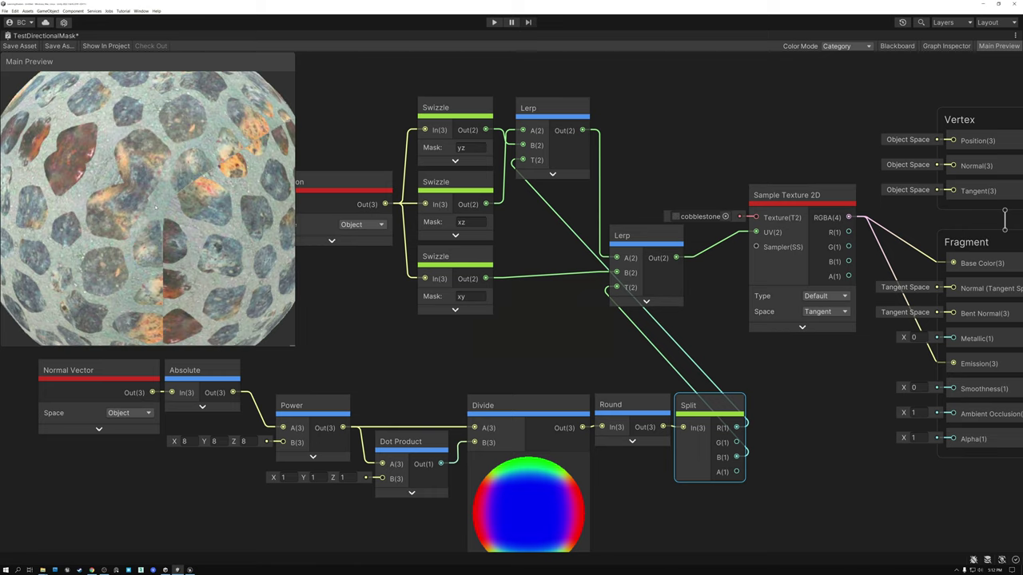
pyautogui.moveTo(178, 213); pyautogui.dragTo(160, 174)
pyautogui.scroll(-10, 169, 272)
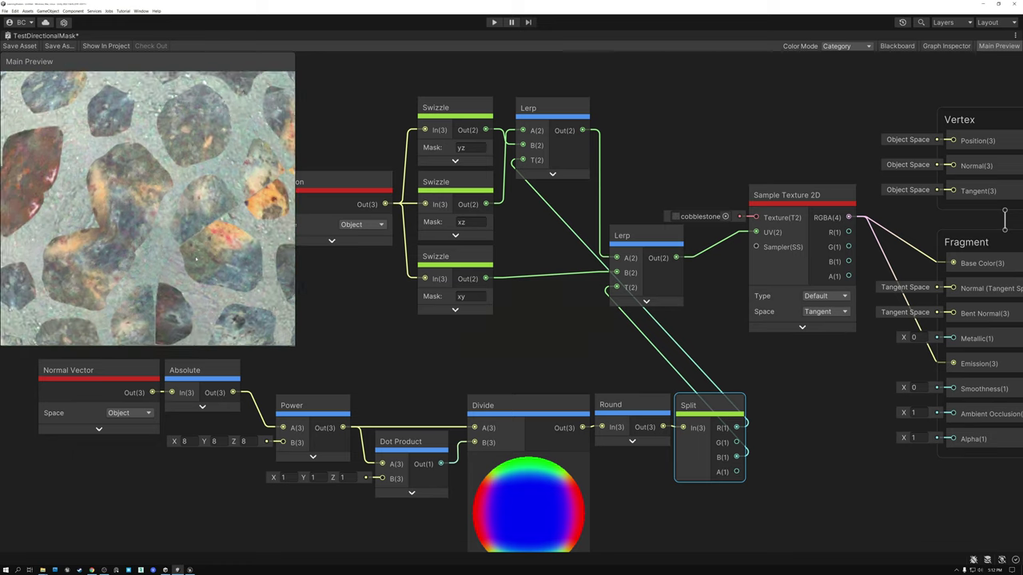
pyautogui.scroll(10, 147, 209)
pyautogui.scroll(3, 218, 192)
pyautogui.moveTo(240, 189)
pyautogui.mouseDown()
pyautogui.moveTo(224, 188)
pyautogui.moveTo(249, 190)
pyautogui.mouseUp()
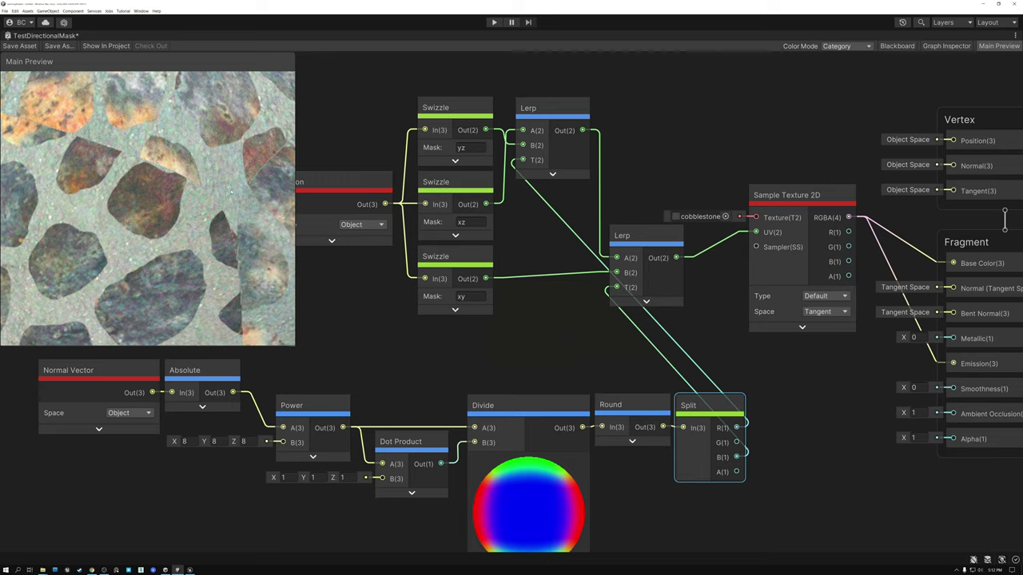
# Set the X, Y and Z of the Power node's B input to 64 and inspect the projection seams on the preview sphere
pyautogui.click(190, 441)
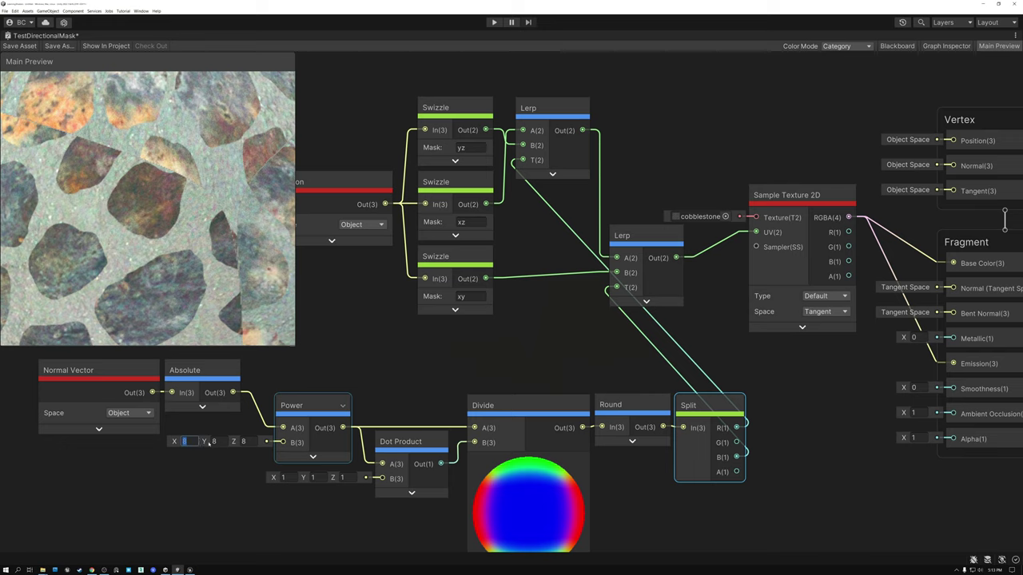
pyautogui.write('64')
pyautogui.press('Tab')
pyautogui.write('64')
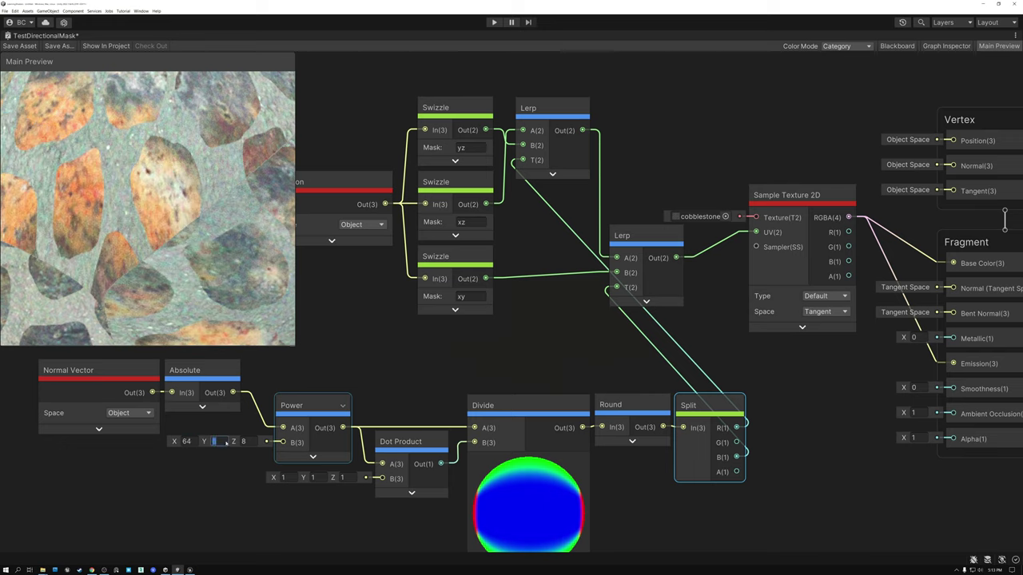
pyautogui.press('Tab')
pyautogui.write('64')
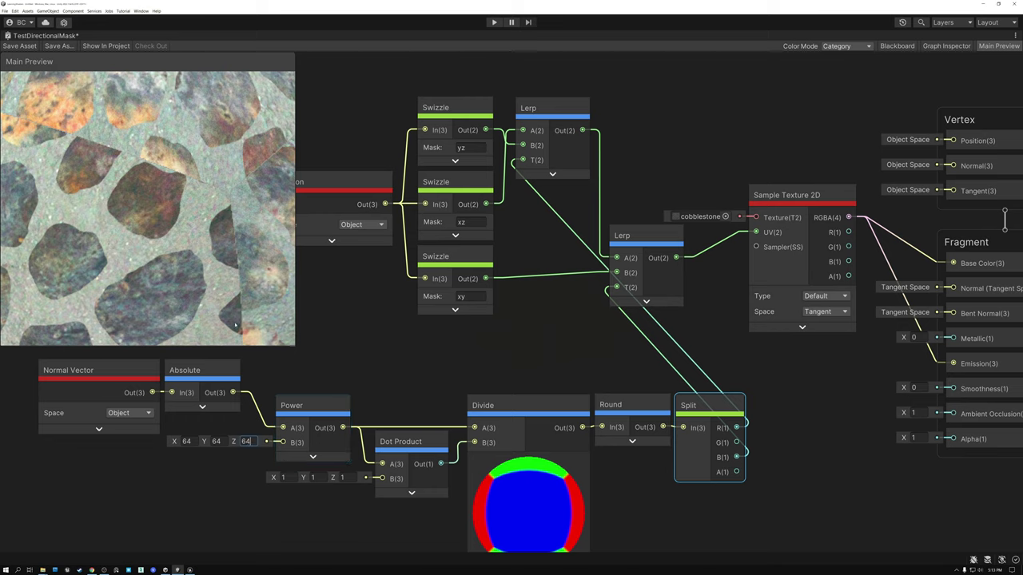
pyautogui.scroll(-4, 189, 131)
pyautogui.scroll(5, 187, 206)
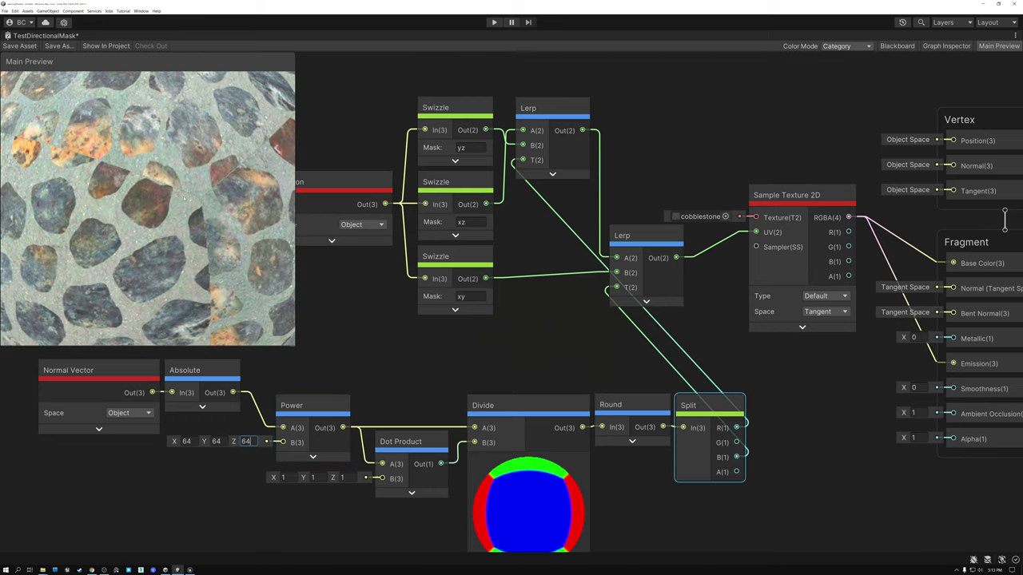
pyautogui.scroll(2, 167, 212)
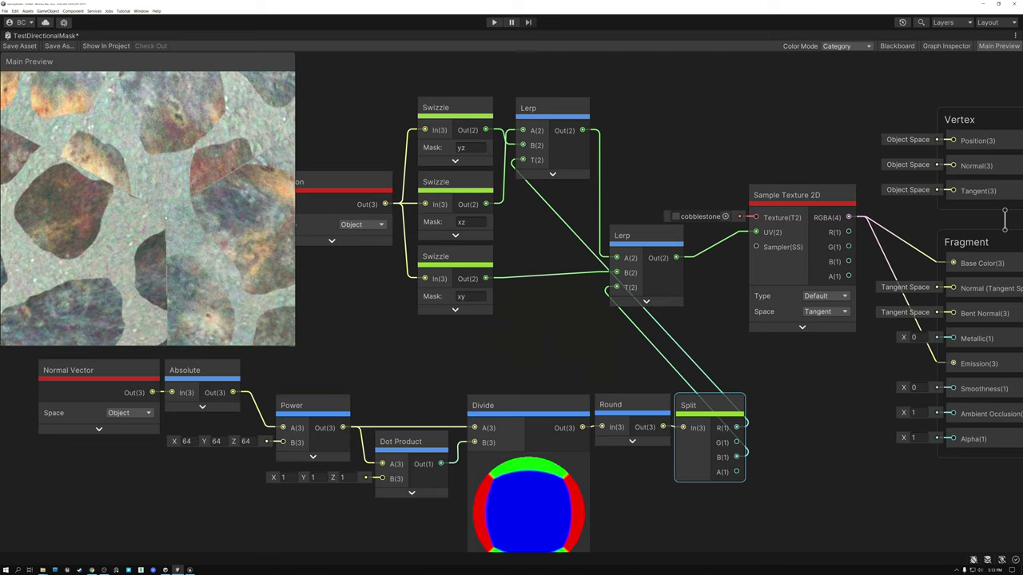
pyautogui.scroll(-7, 167, 212)
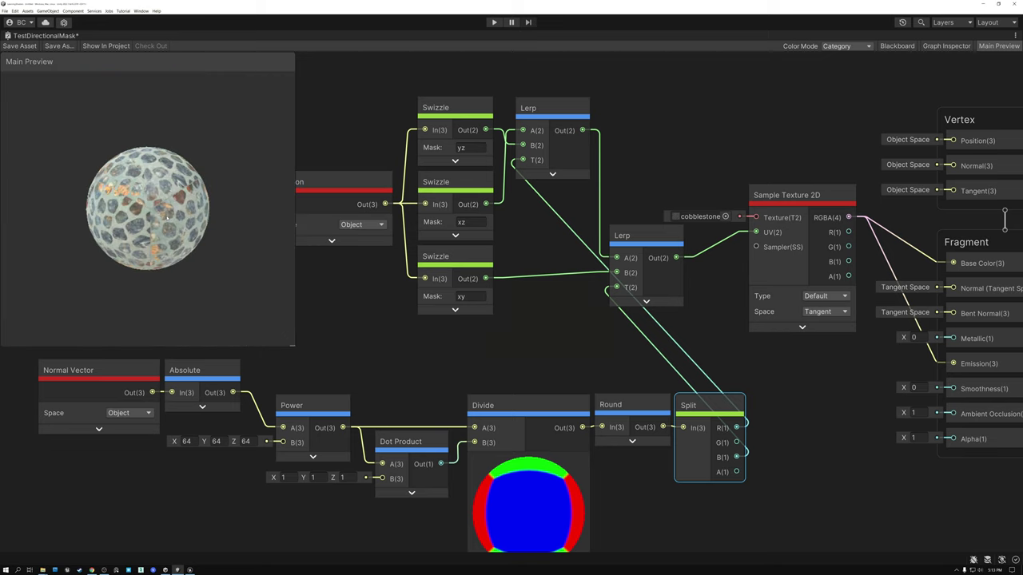
# Examine the hard seams between the cobblestone projections on the preview sphere from several angles and distances
pyautogui.scroll(3, 135, 216)
pyautogui.moveTo(135, 216); pyautogui.dragTo(199, 167)
pyautogui.moveTo(146, 192); pyautogui.dragTo(209, 223)
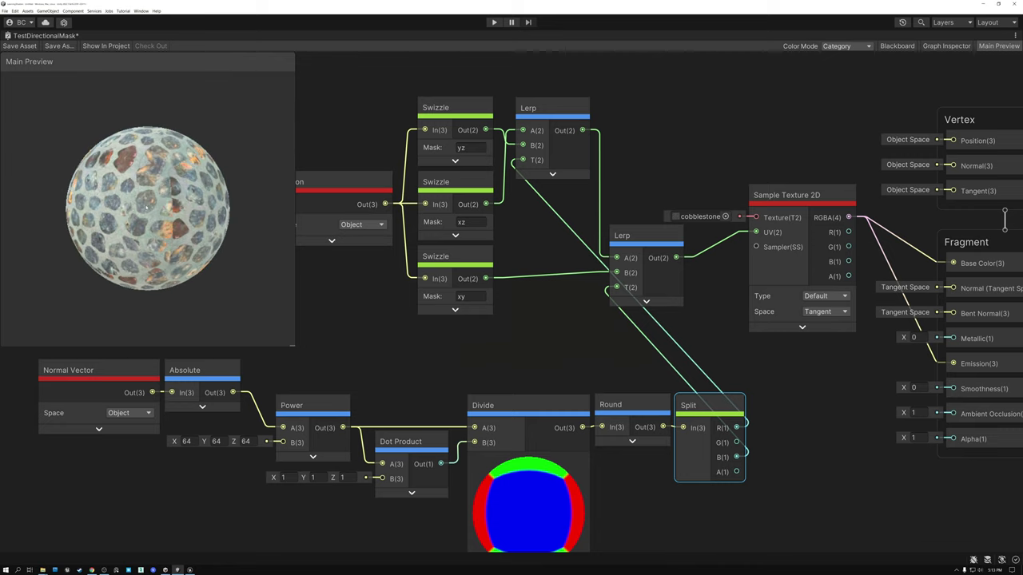
pyautogui.moveTo(144, 212); pyautogui.dragTo(137, 211)
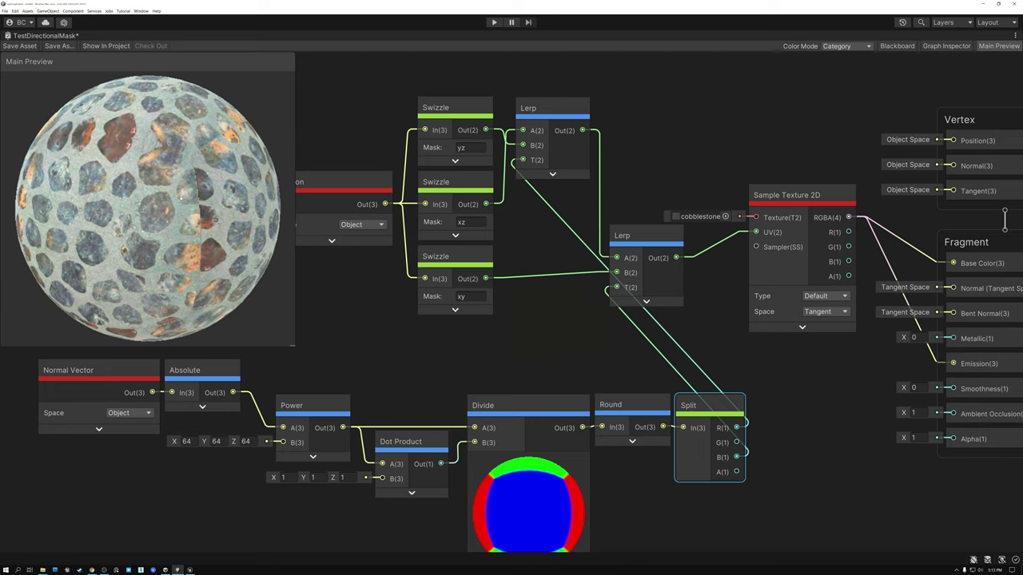
pyautogui.scroll(5, 148, 207)
pyautogui.moveTo(218, 184); pyautogui.dragTo(162, 213)
pyautogui.scroll(-4, 172, 196)
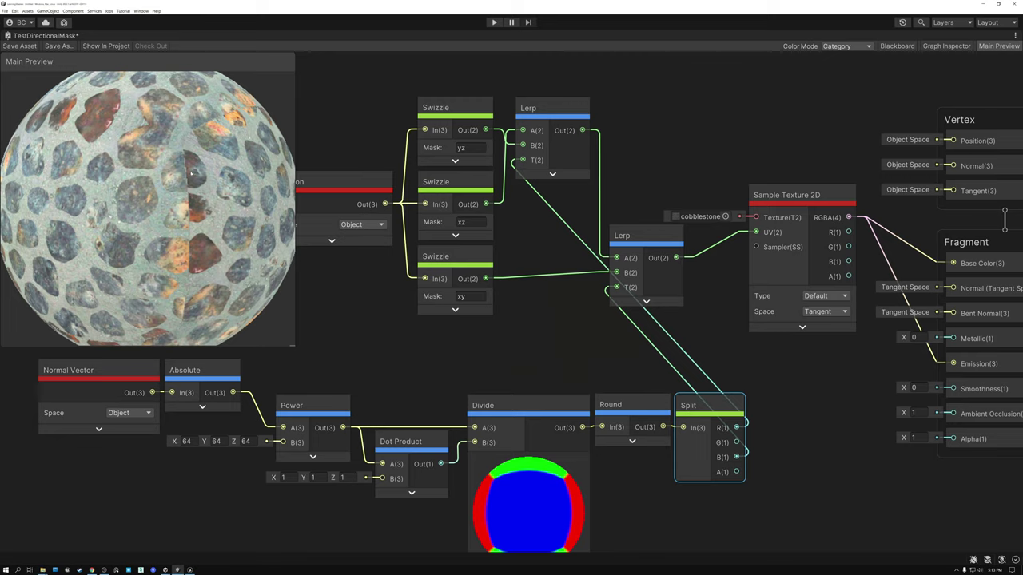
pyautogui.moveTo(183, 158); pyautogui.dragTo(168, 203)
pyautogui.scroll(3, 168, 203)
pyautogui.scroll(-6, 168, 203)
pyautogui.scroll(5, 170, 197)
pyautogui.moveTo(170, 206); pyautogui.dragTo(171, 171)
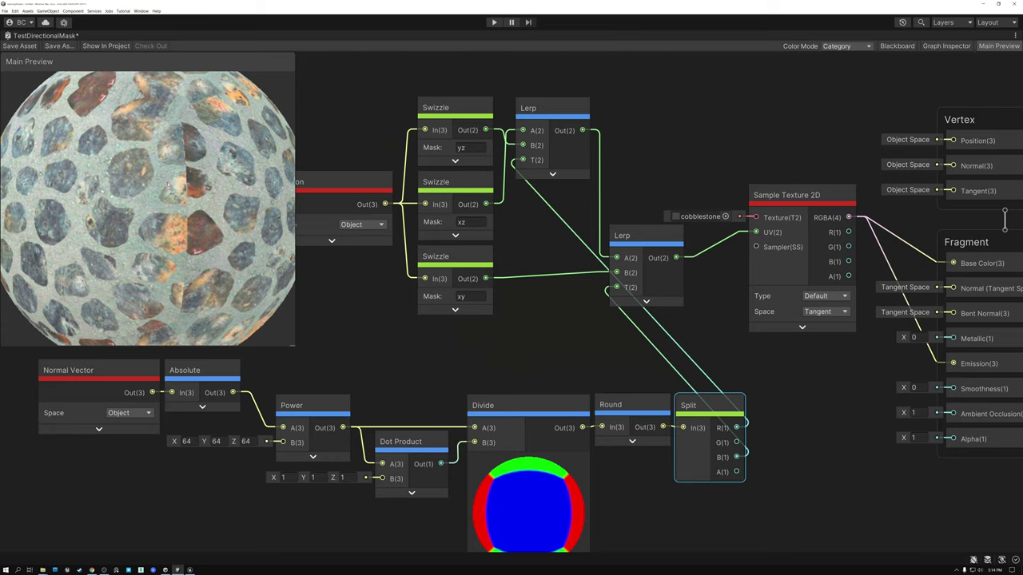
# Move the whole mask chain, from Normal Vector through Split, so the Split sits below the Lerp nodes
pyautogui.scroll(-3, 402, 318)
pyautogui.moveTo(396, 332); pyautogui.dragTo(443, 338, button='middle')
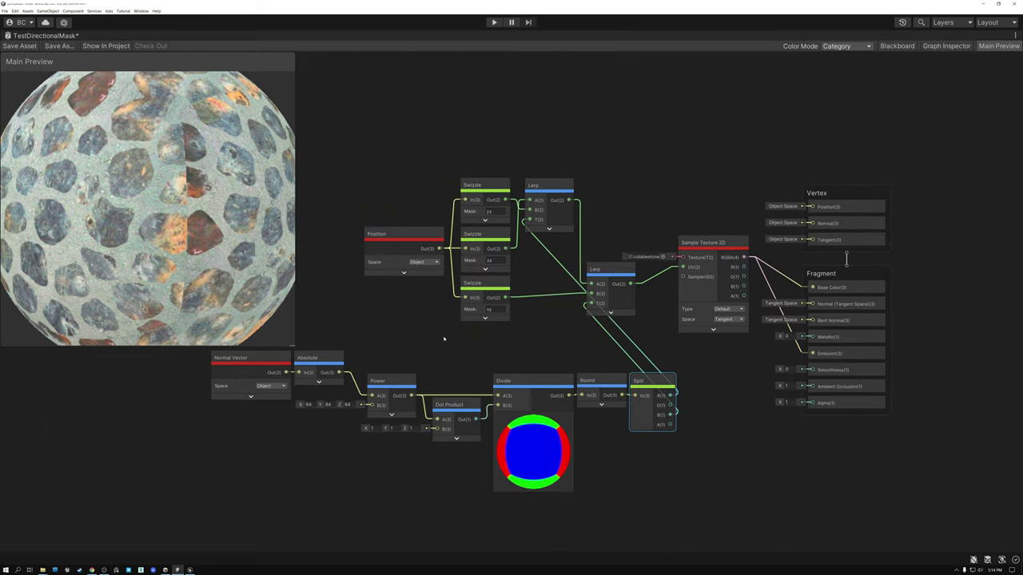
pyautogui.moveTo(182, 366); pyautogui.dragTo(644, 501)
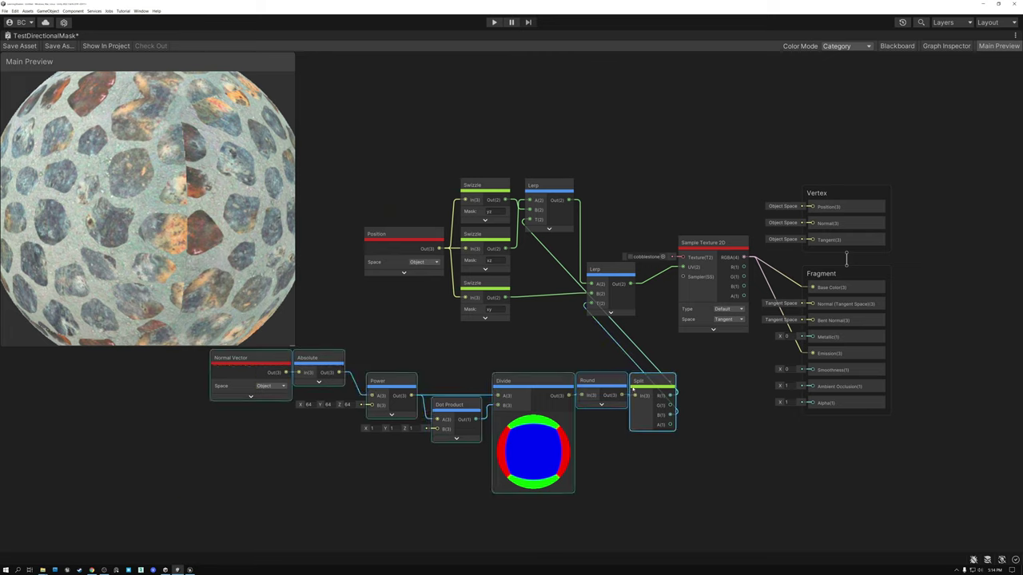
pyautogui.moveTo(511, 384); pyautogui.dragTo(392, 412)
pyautogui.click(75, 378)
pyautogui.moveTo(544, 510); pyautogui.dragTo(544, 510)
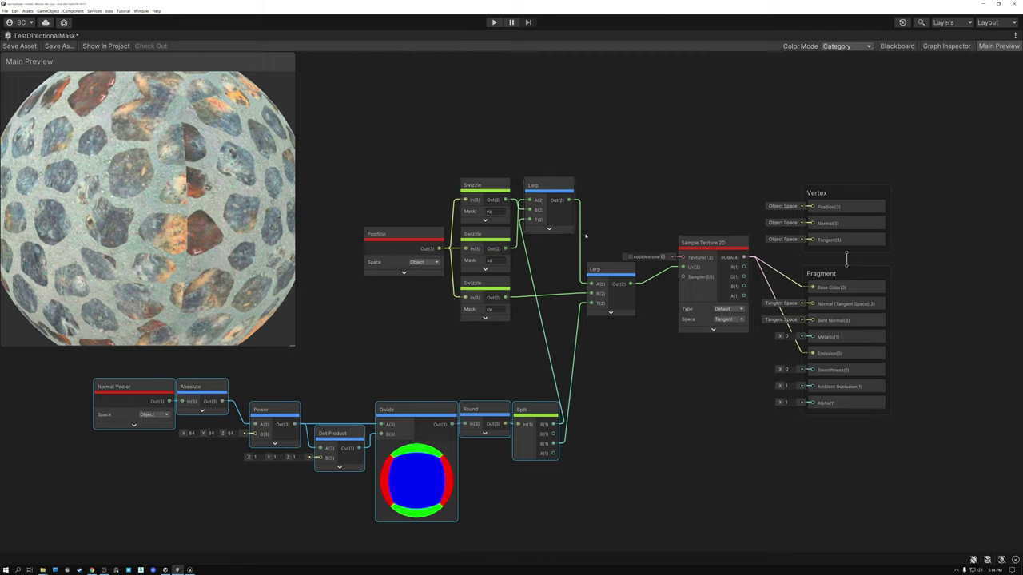
# Shift the Position node and the three Swizzle nodes away from the Lerps to make room for texture samplers
pyautogui.click(706, 245)
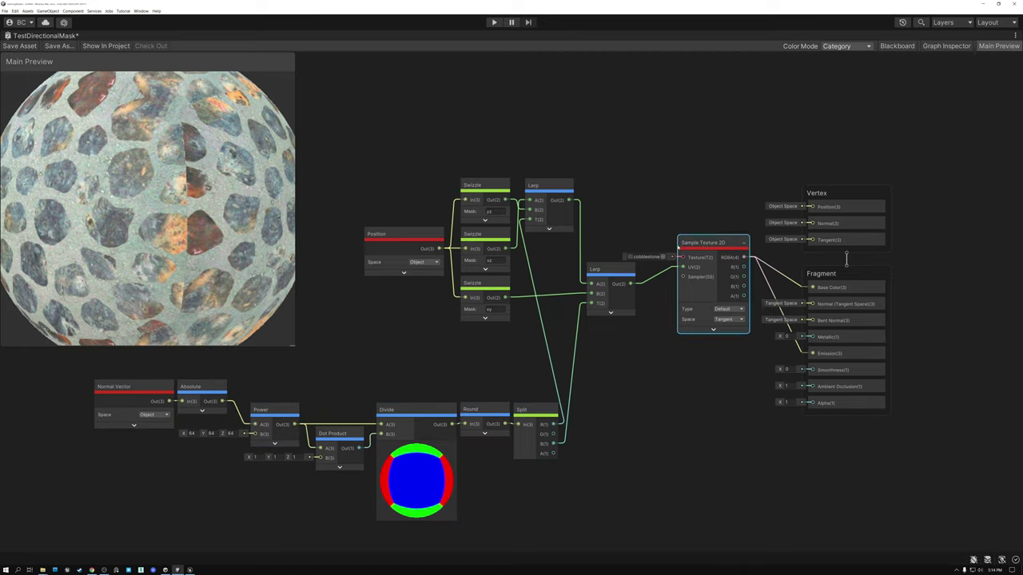
pyautogui.moveTo(708, 247); pyautogui.dragTo(705, 250)
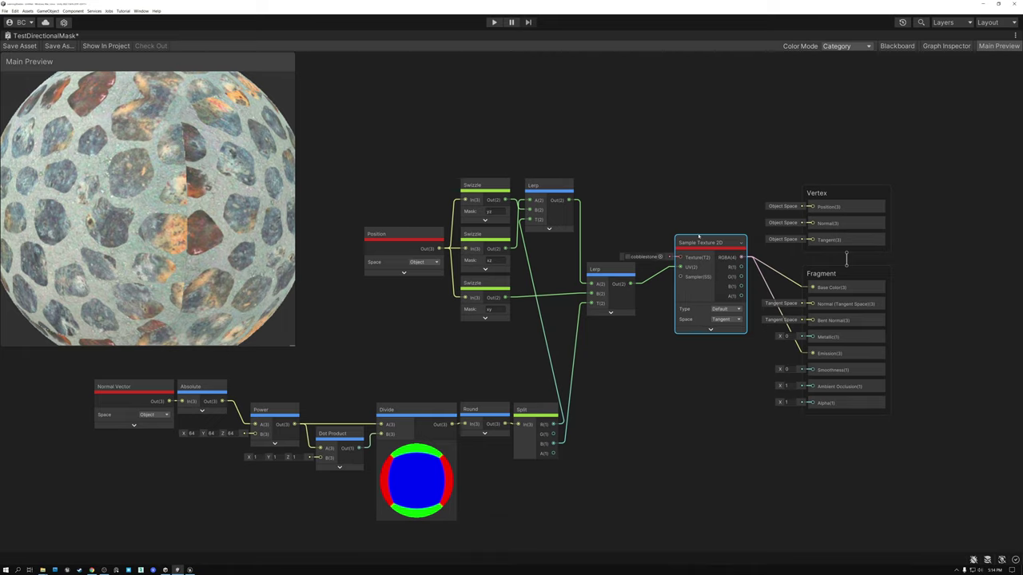
pyautogui.click(678, 217)
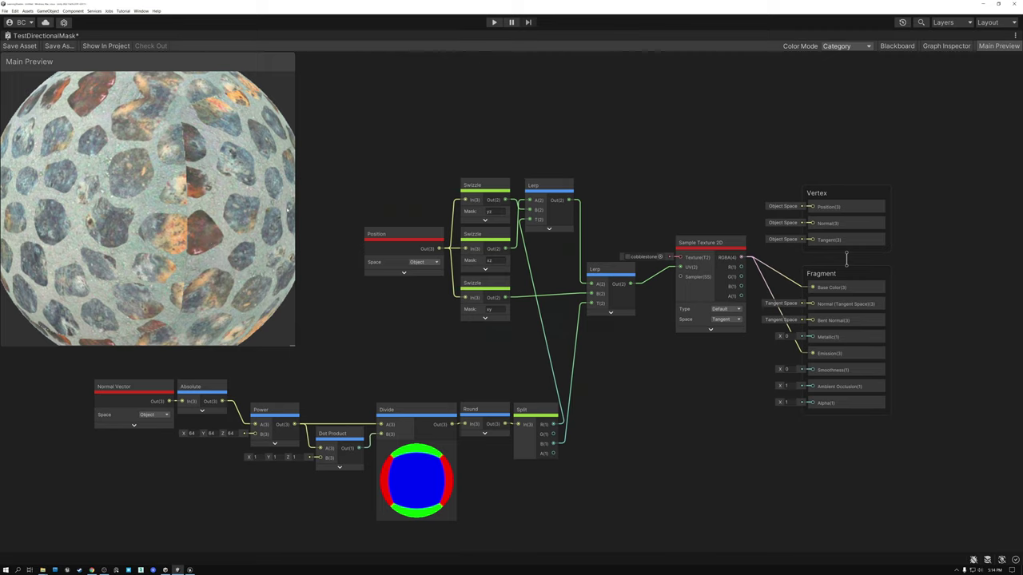
pyautogui.moveTo(496, 320); pyautogui.dragTo(496, 373)
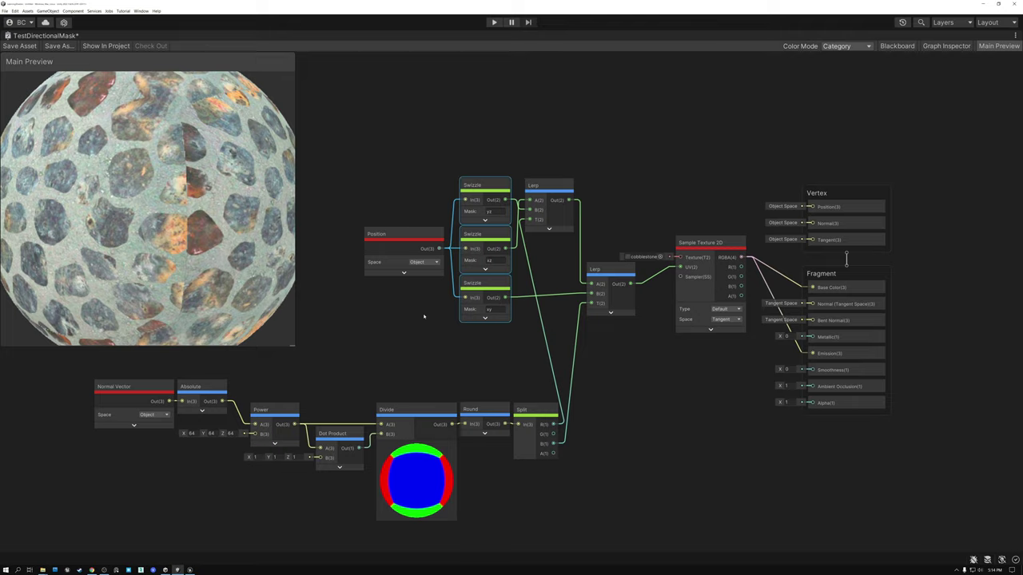
pyautogui.click(400, 158)
pyautogui.moveTo(472, 336); pyautogui.dragTo(471, 336)
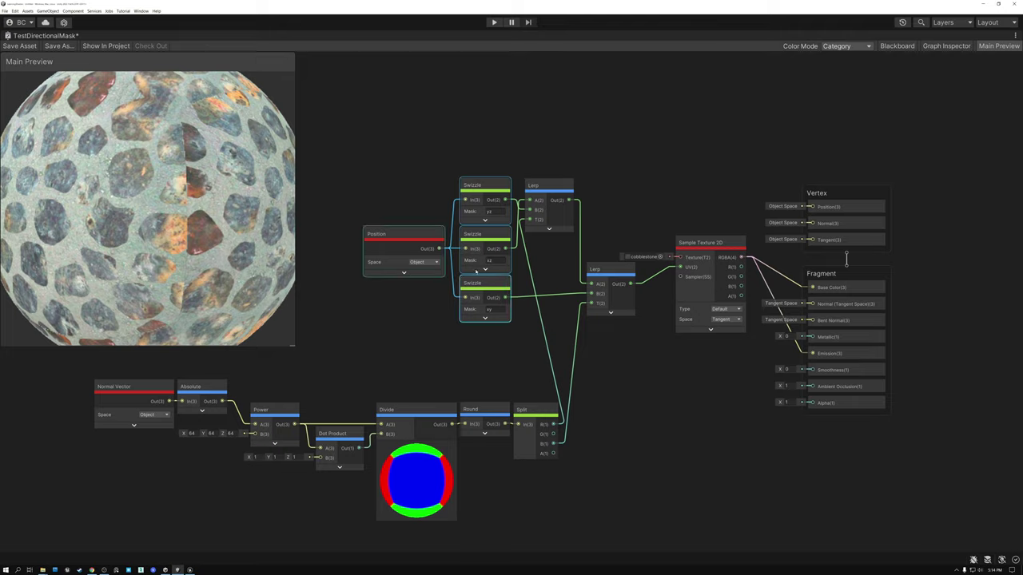
pyautogui.moveTo(491, 185); pyautogui.dragTo(392, 183)
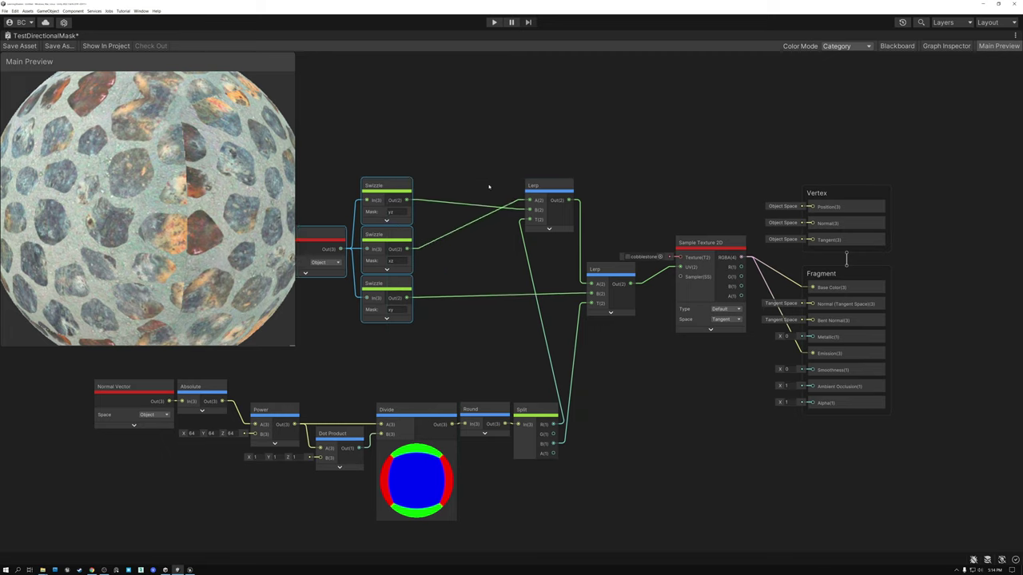
pyautogui.moveTo(536, 160); pyautogui.dragTo(608, 322)
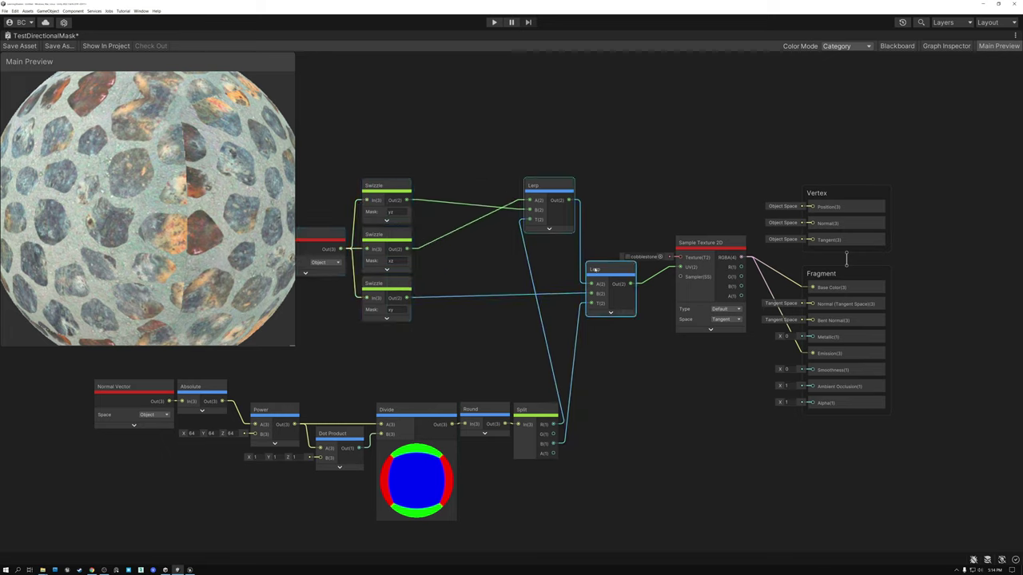
# Duplicate the Sample Texture 2D node, place the copy above the Swizzles and feed its UV from the yz Swizzle
pyautogui.click(702, 243)
pyautogui.hotkey('ctrl', 'd')
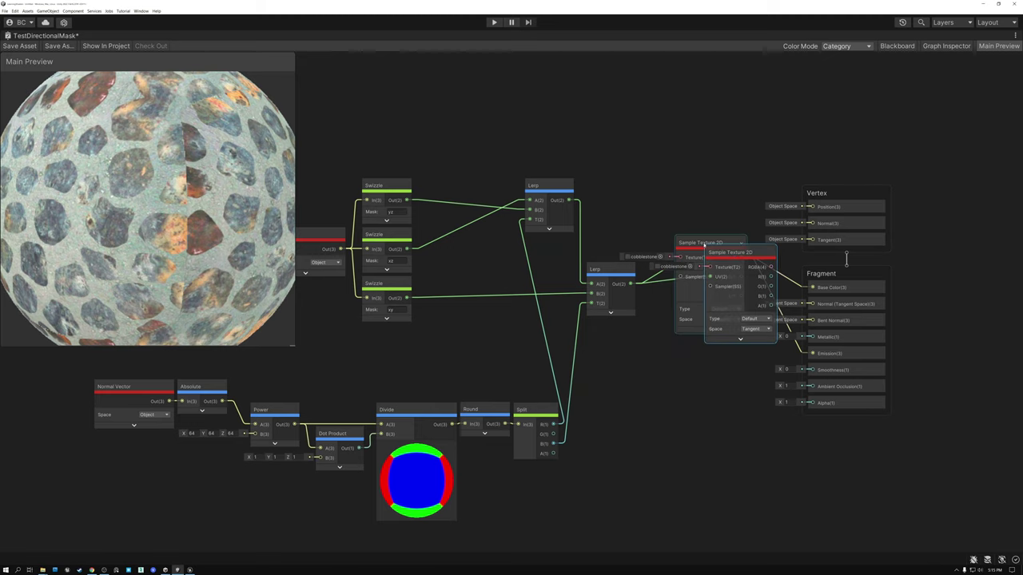
pyautogui.moveTo(703, 244); pyautogui.dragTo(469, 134)
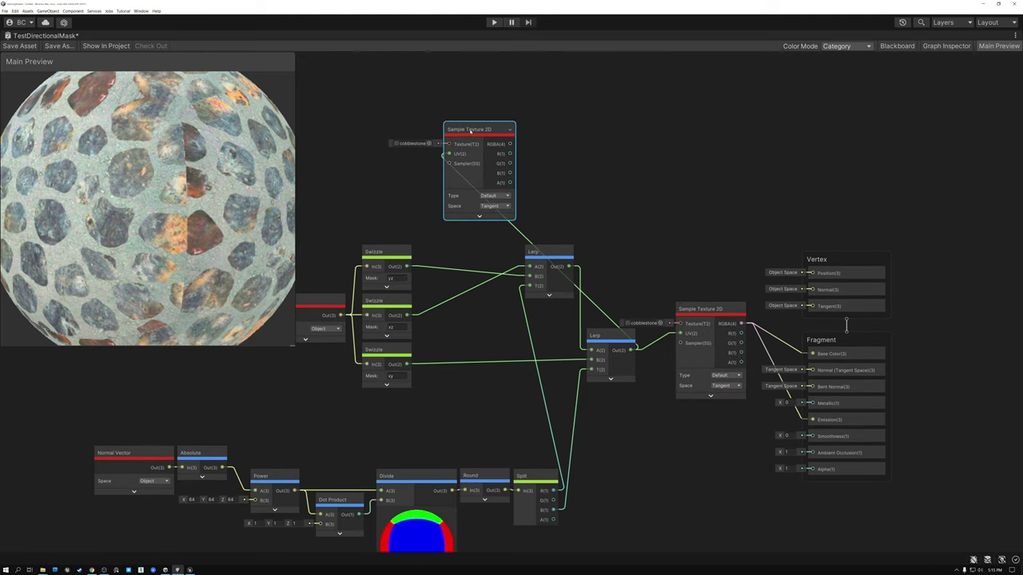
pyautogui.moveTo(406, 267); pyautogui.dragTo(449, 153)
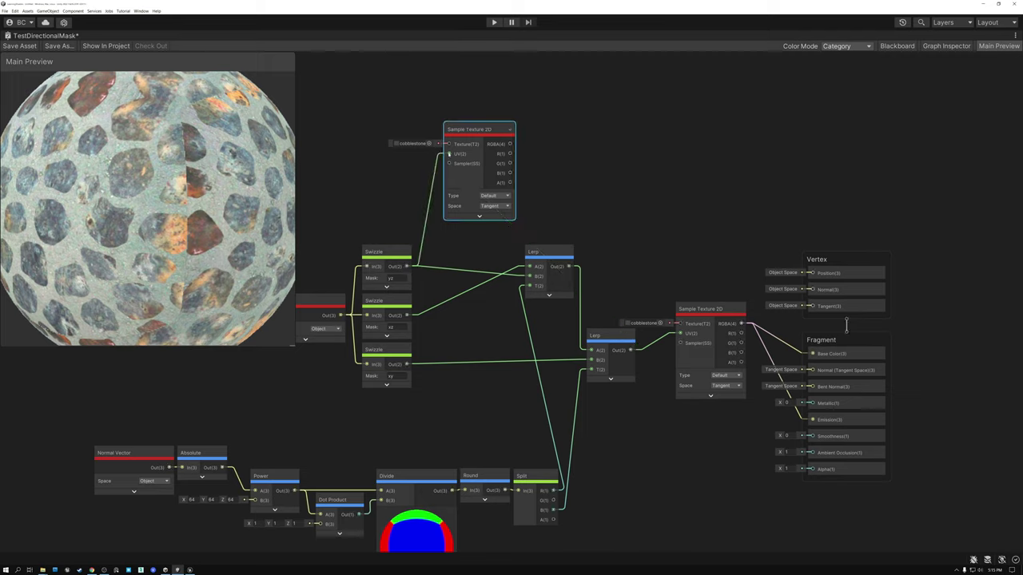
# Spread out the Lerps, move the original Sample Texture 2D above them and connect the xz Swizzle to its UV
pyautogui.moveTo(544, 233); pyautogui.dragTo(603, 384)
pyautogui.moveTo(615, 358); pyautogui.dragTo(678, 385)
pyautogui.moveTo(716, 309); pyautogui.dragTo(627, 151)
pyautogui.click(388, 256)
pyautogui.moveTo(408, 316); pyautogui.dragTo(591, 175)
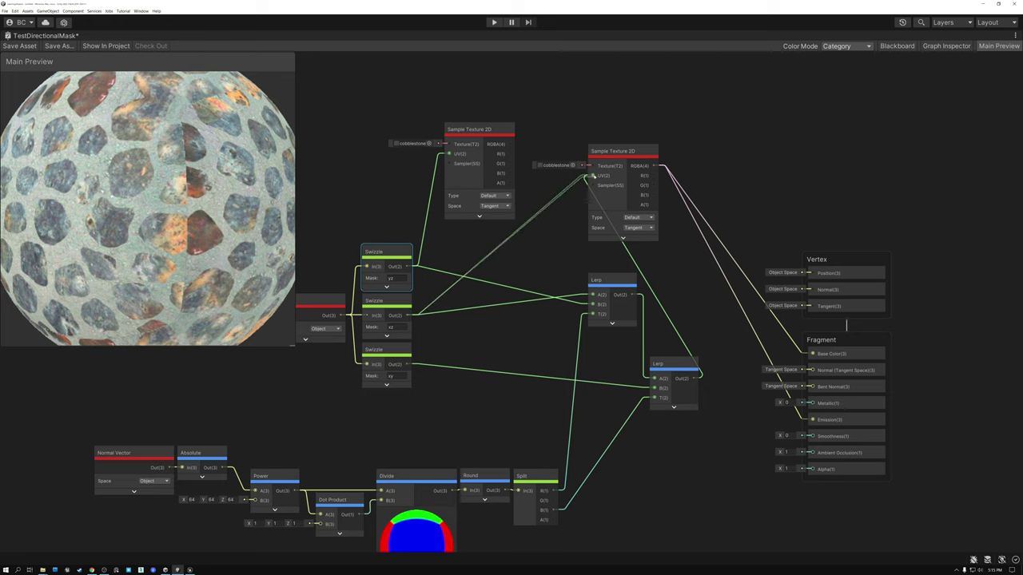
# Disconnect the xz sampler from the Fragment block, stack it under the yz sampler and duplicate it for the xy Swizzle
pyautogui.click(629, 153)
pyautogui.moveTo(700, 162); pyautogui.dragTo(701, 314)
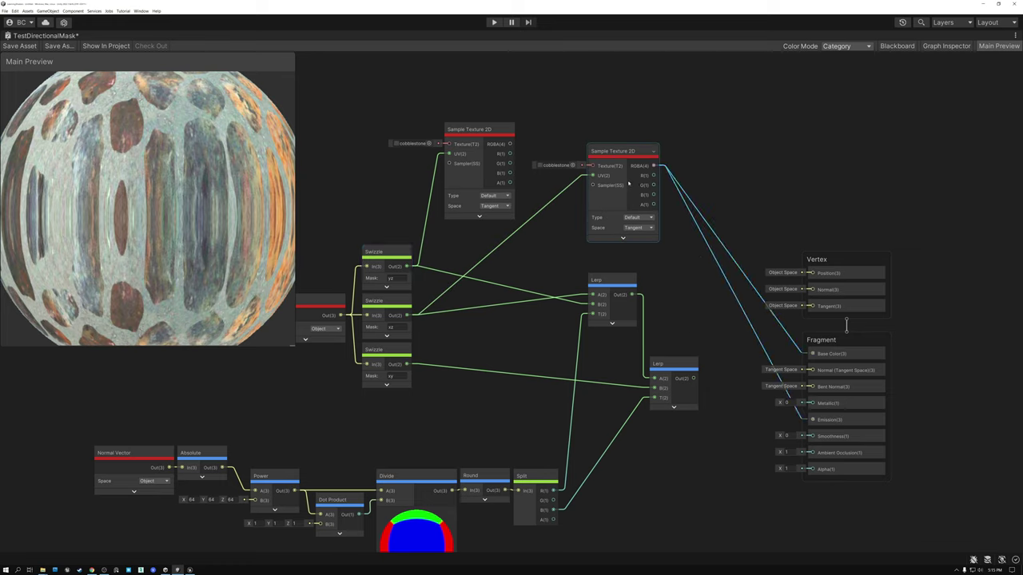
pyautogui.press('Delete')
pyautogui.moveTo(611, 159); pyautogui.dragTo(459, 330)
pyautogui.hotkey('ctrl', 'd')
pyautogui.moveTo(407, 364); pyautogui.dragTo(449, 355)
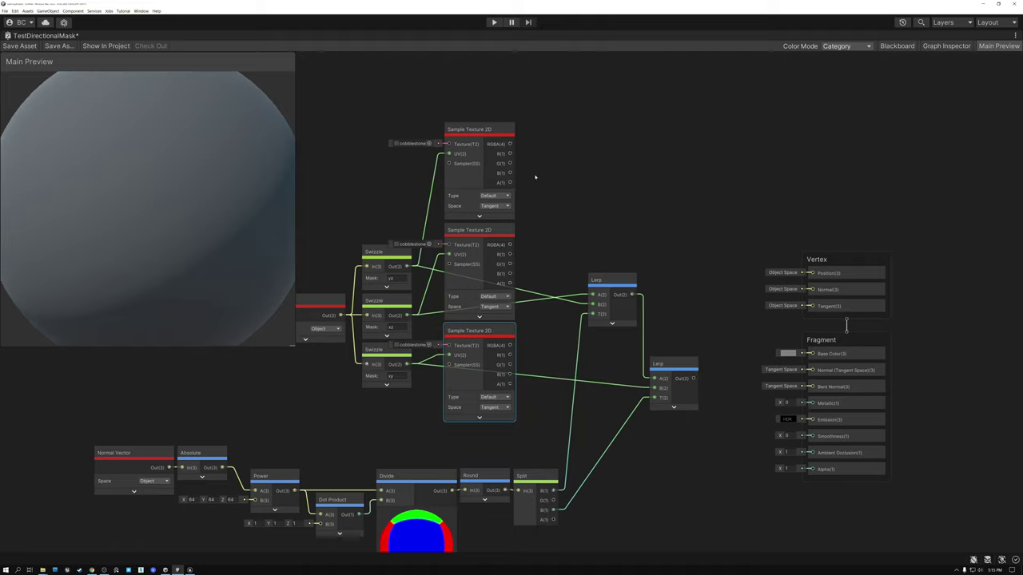
# Connect the yz and xz samplers' RGBA to the first Lerp's B and A, and the xy sampler's to the second Lerp's B
pyautogui.moveTo(511, 144); pyautogui.dragTo(593, 304)
pyautogui.moveTo(511, 244); pyautogui.dragTo(593, 296)
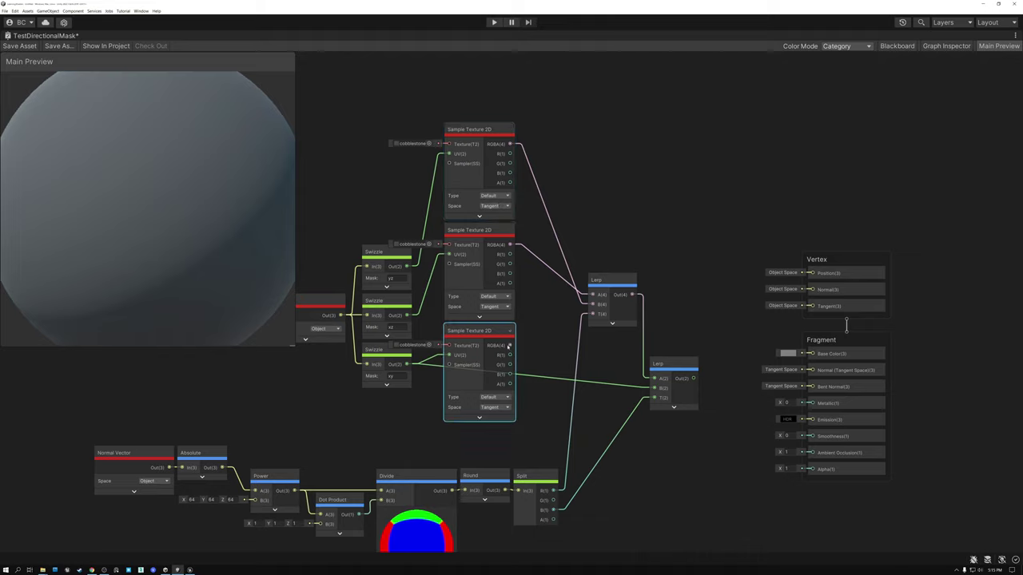
pyautogui.moveTo(509, 345); pyautogui.dragTo(654, 388)
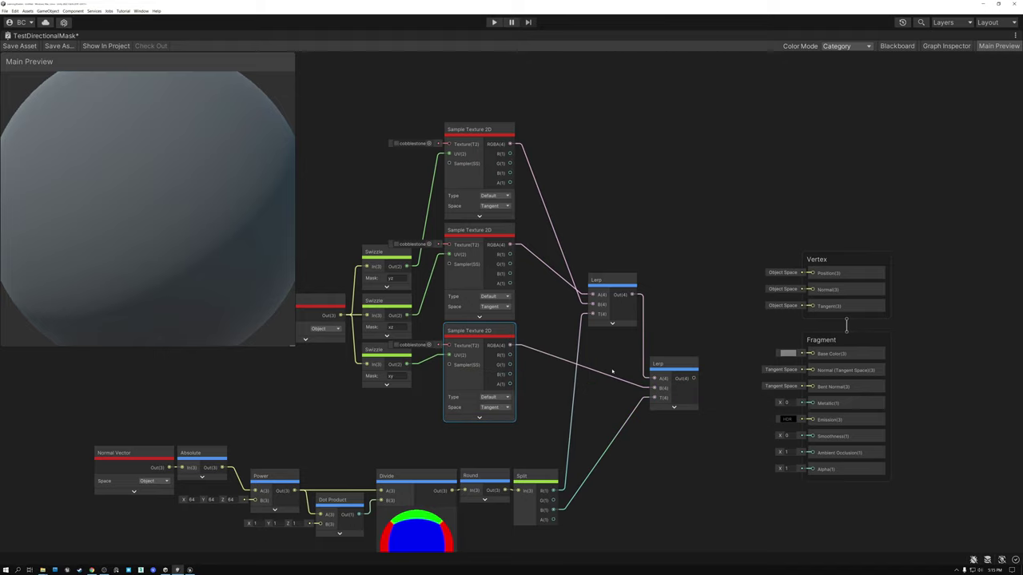
# Connect the second Lerp's output to Base Color and Emission, and inspect the seams on the preview sphere
pyautogui.moveTo(605, 363); pyautogui.dragTo(611, 310, button='middle')
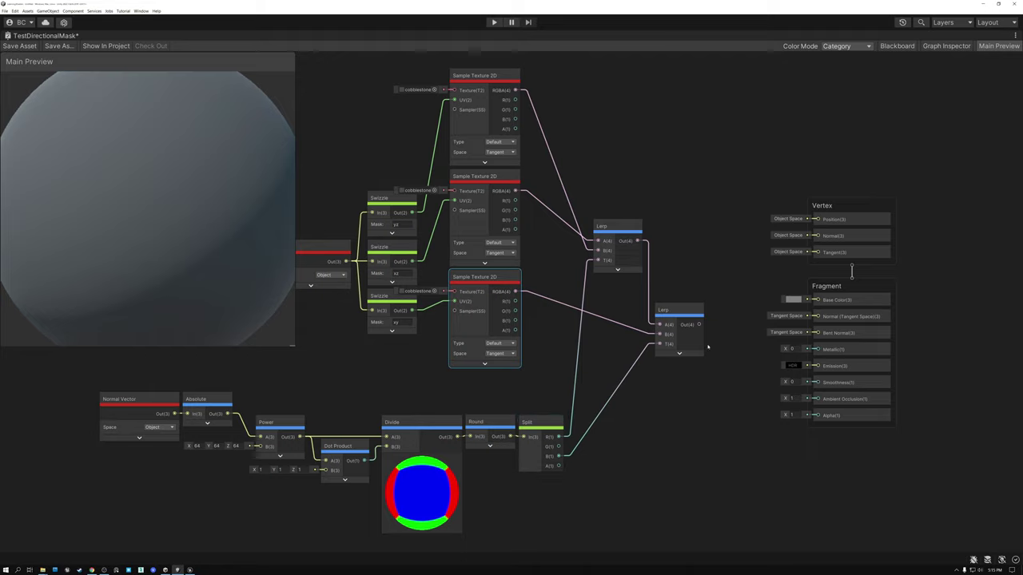
pyautogui.moveTo(699, 324); pyautogui.dragTo(815, 366)
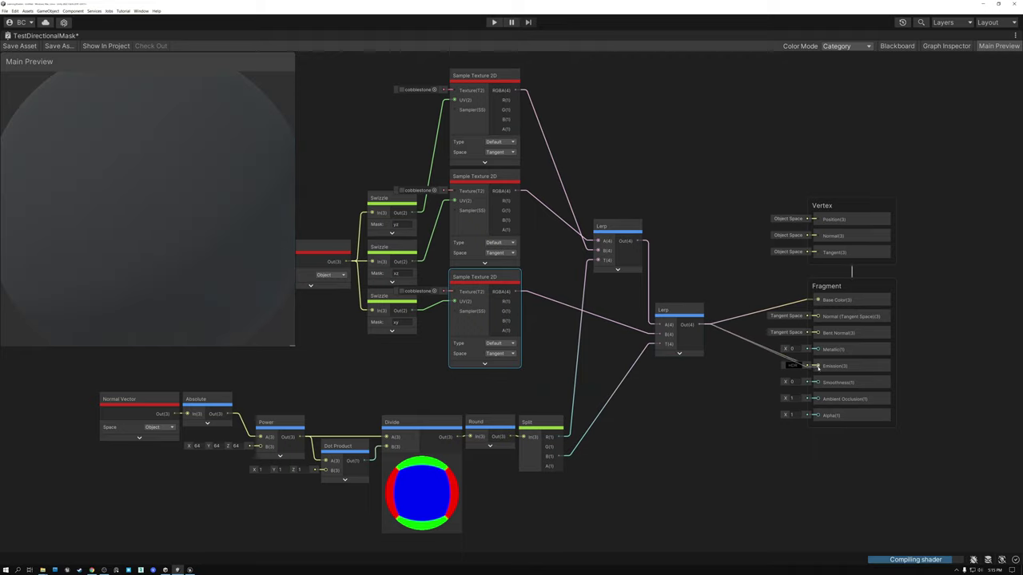
pyautogui.moveTo(619, 188); pyautogui.dragTo(683, 209, button='middle')
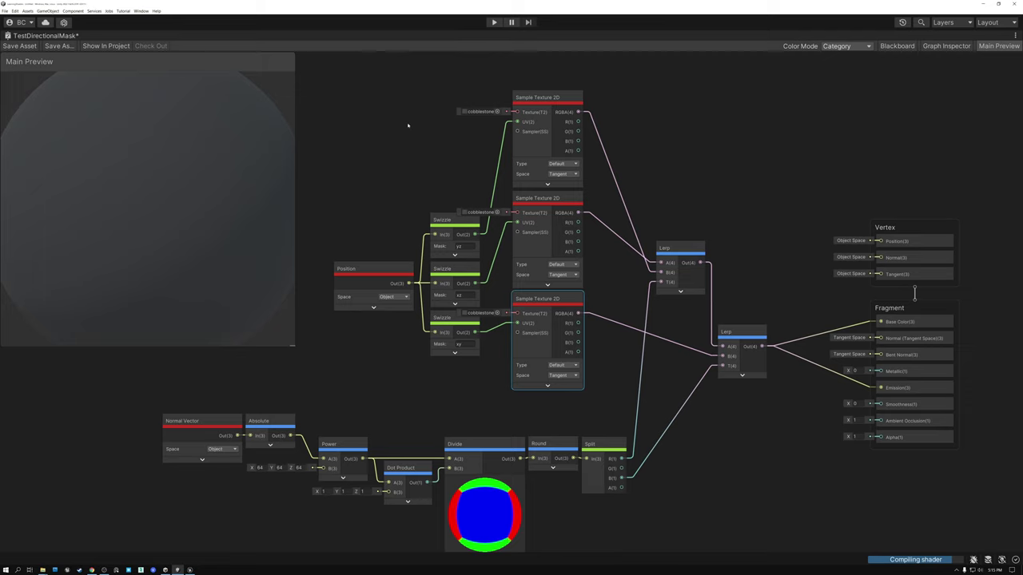
pyautogui.moveTo(186, 194); pyautogui.dragTo(149, 215)
pyautogui.scroll(6, 148, 214)
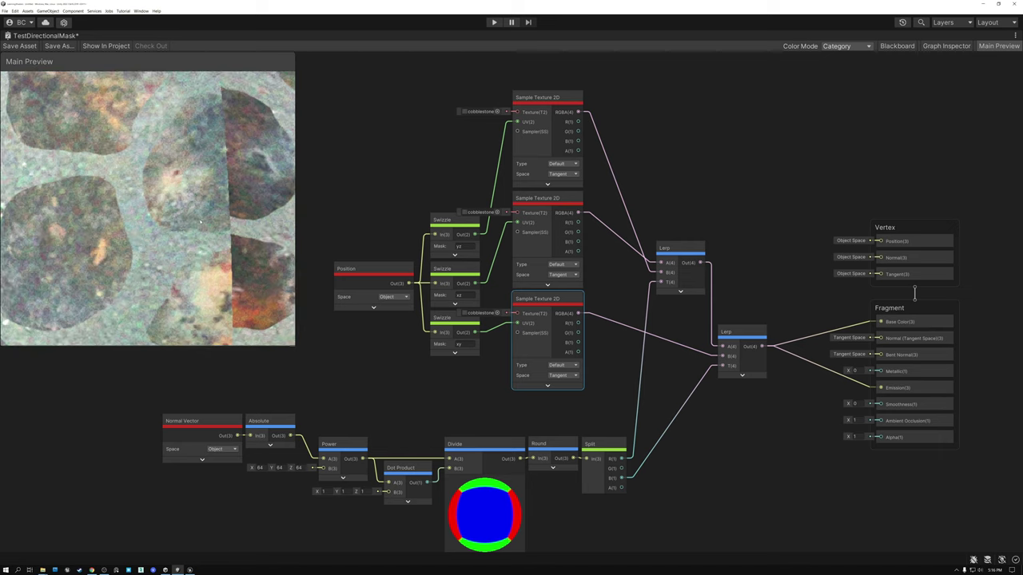
pyautogui.scroll(-6, 217, 202)
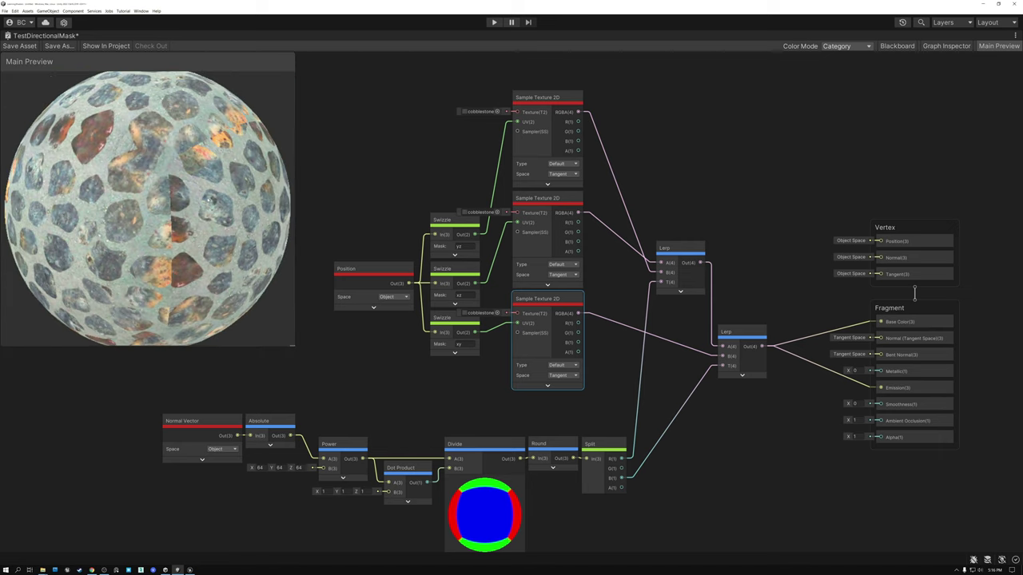
pyautogui.scroll(2, 189, 238)
pyautogui.moveTo(188, 240)
pyautogui.mouseDown()
pyautogui.moveTo(194, 227)
pyautogui.moveTo(190, 243)
pyautogui.mouseUp()
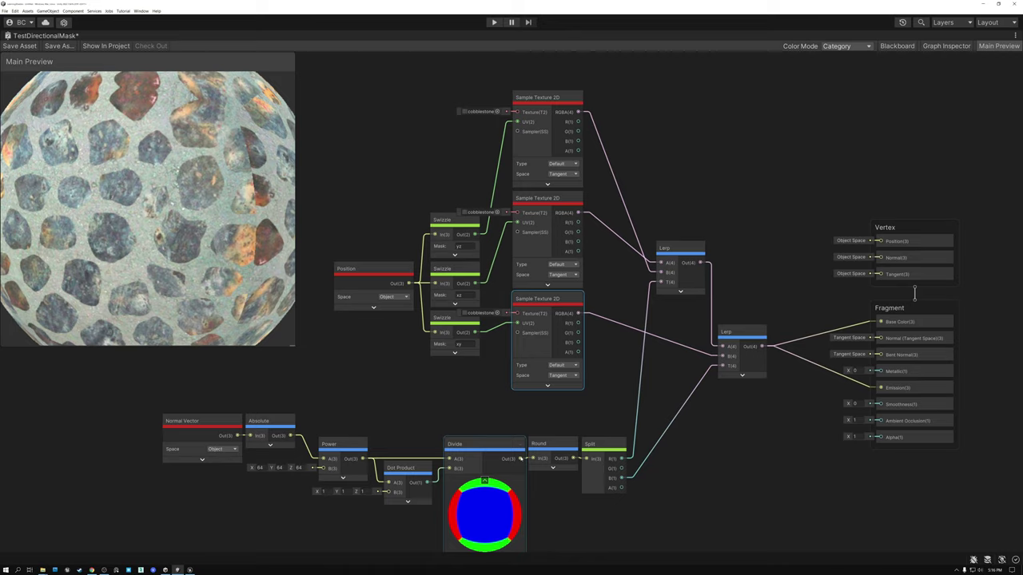
# Connect Divide directly to Split, delete the Round node and shift Divide closer to the Split
pyautogui.moveTo(521, 460); pyautogui.dragTo(591, 459)
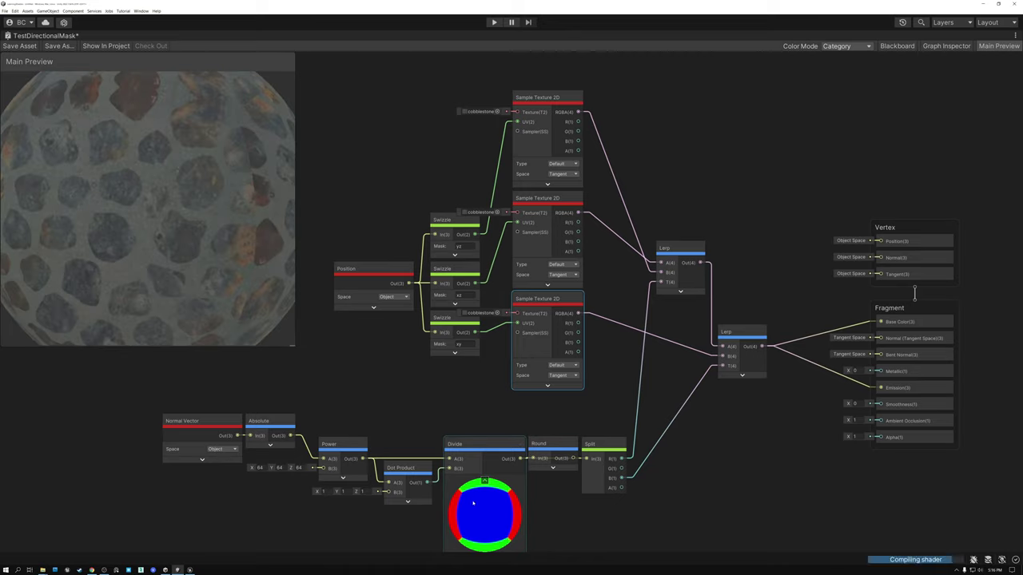
pyautogui.click(545, 444)
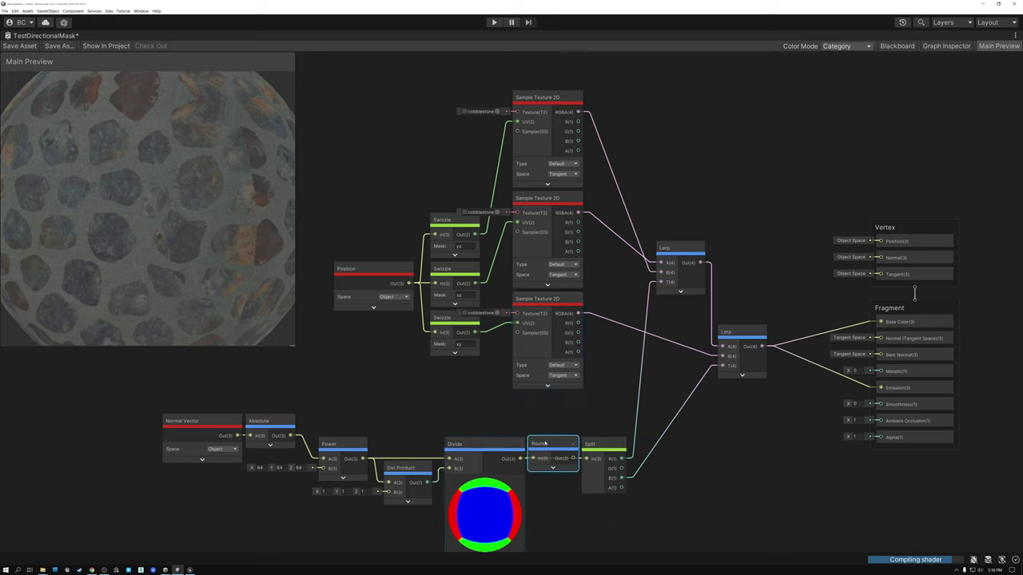
pyautogui.press('Delete')
pyautogui.moveTo(480, 449); pyautogui.dragTo(498, 449)
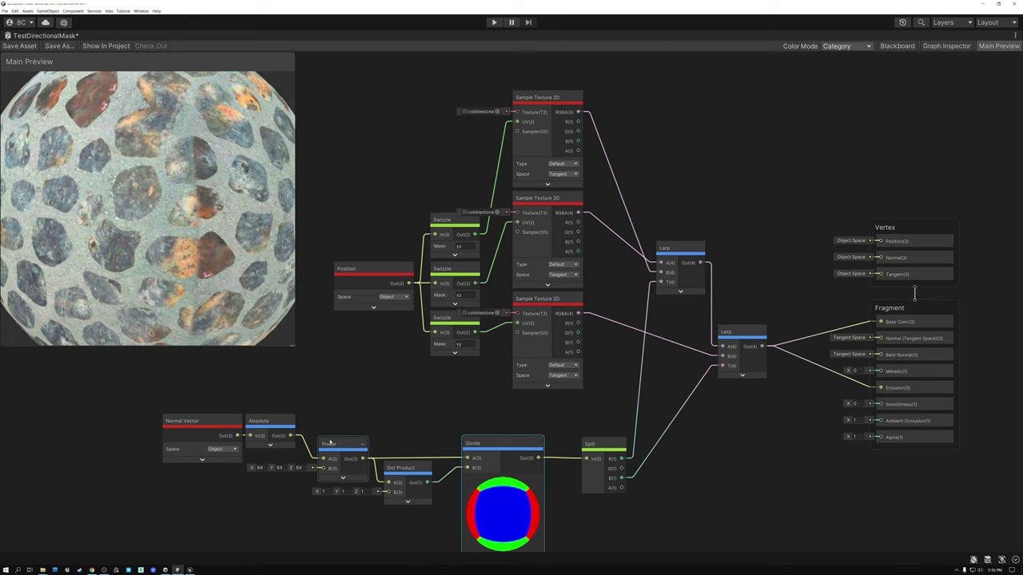
# Set the X, Y and Z of the Power node's B input to 8
pyautogui.click(338, 443)
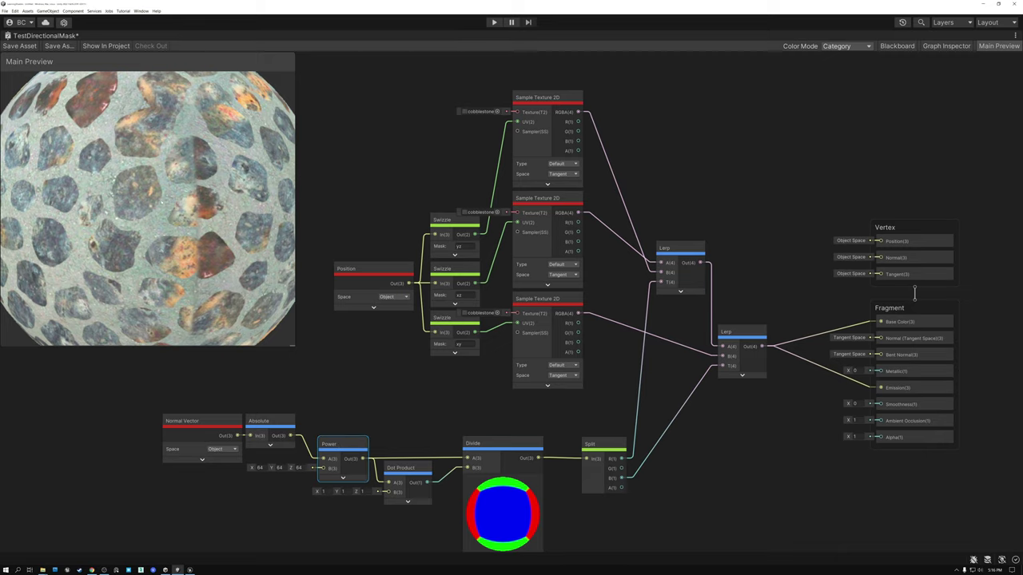
pyautogui.click(260, 468)
pyautogui.write('8')
pyautogui.click(280, 468)
pyautogui.write('8')
pyautogui.click(299, 468)
pyautogui.write('8')
pyautogui.press('Return')
# Examine the transitions between projections on the preview sphere and in the Divide node's mask preview
pyautogui.moveTo(195, 233); pyautogui.dragTo(231, 210)
pyautogui.scroll(-3, 176, 239)
pyautogui.scroll(3, 177, 243)
pyautogui.scroll(-2, 149, 235)
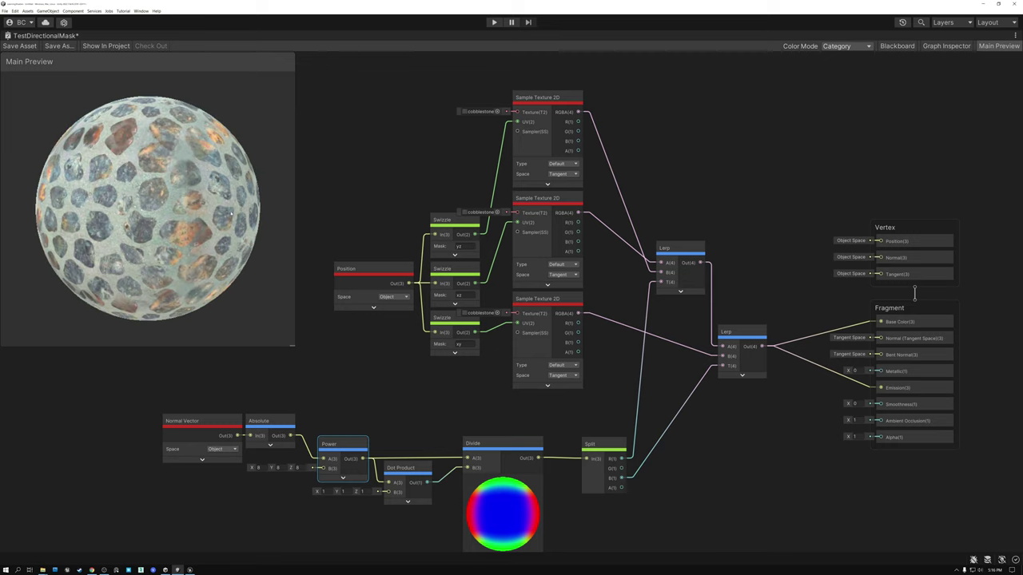
pyautogui.moveTo(105, 212)
pyautogui.mouseDown()
pyautogui.moveTo(146, 192)
pyautogui.moveTo(102, 200)
pyautogui.mouseUp()
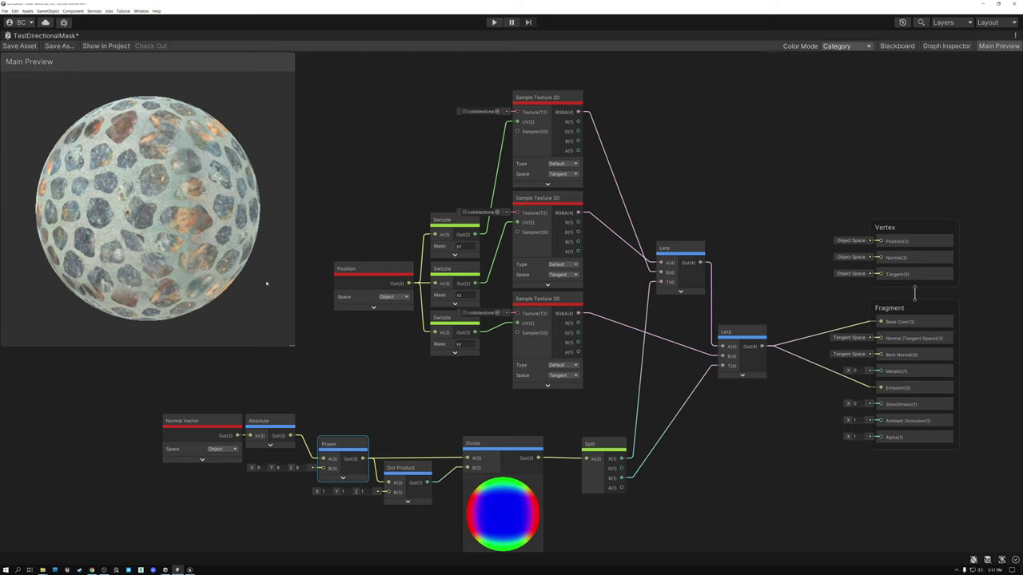
pyautogui.scroll(5, 464, 493)
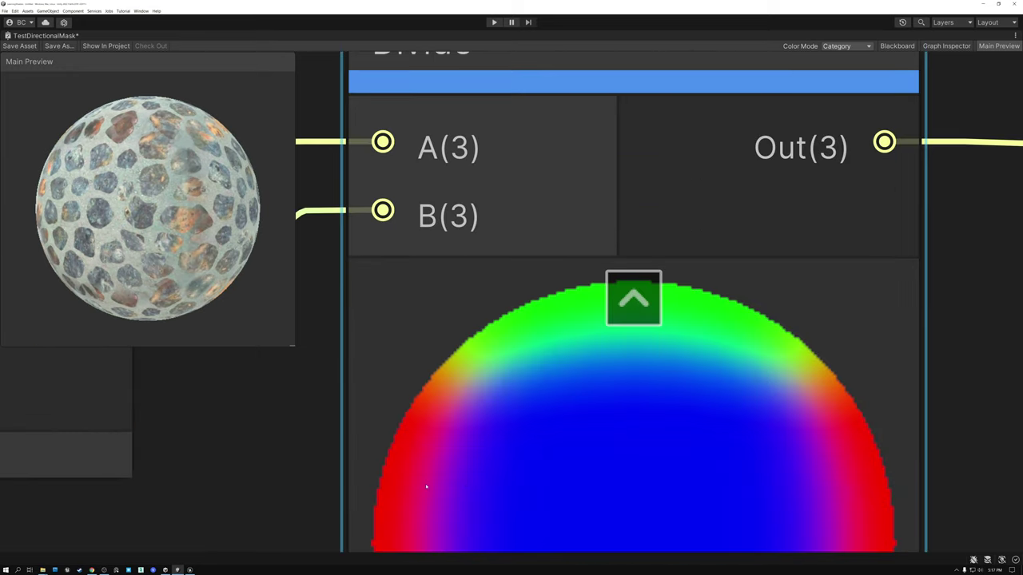
# Inspect the blended cobblestone projections on the preview sphere from different angles
pyautogui.scroll(-14, 506, 413)
pyautogui.moveTo(218, 190); pyautogui.dragTo(116, 193)
pyautogui.moveTo(118, 238); pyautogui.dragTo(200, 200)
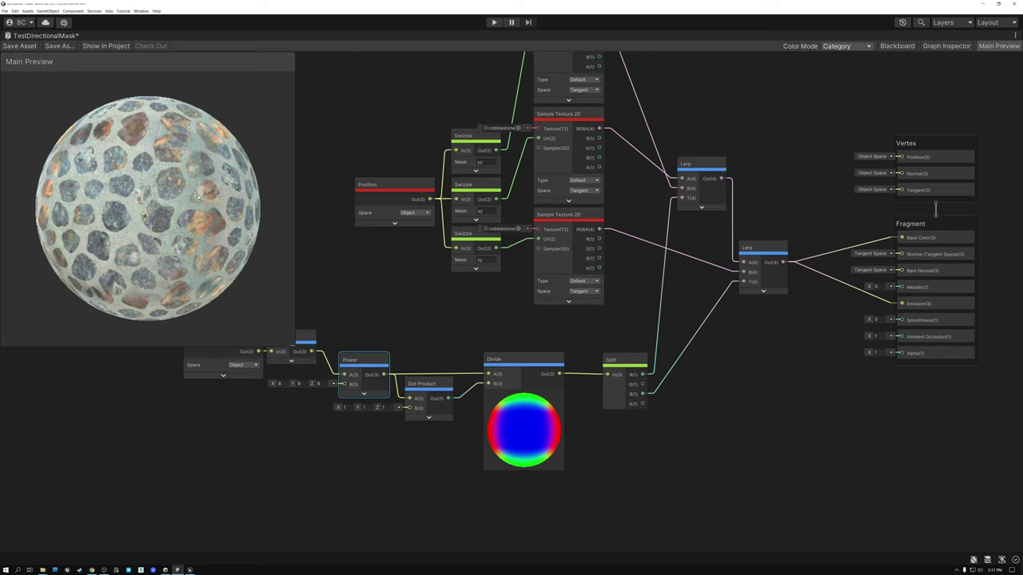
# Shift the Position node and its three Swizzle nodes together slightly up and to the left within the graph
pyautogui.moveTo(371, 257); pyautogui.dragTo(372, 336, button='middle')
pyautogui.moveTo(392, 188); pyautogui.dragTo(435, 320)
pyautogui.moveTo(443, 259); pyautogui.dragTo(414, 201)
# Review the three Sample Texture 2D nodes and the Position and Swizzle nodes that supply their UVs
pyautogui.click(531, 93)
pyautogui.click(532, 191)
pyautogui.click(526, 293)
pyautogui.click(397, 334)
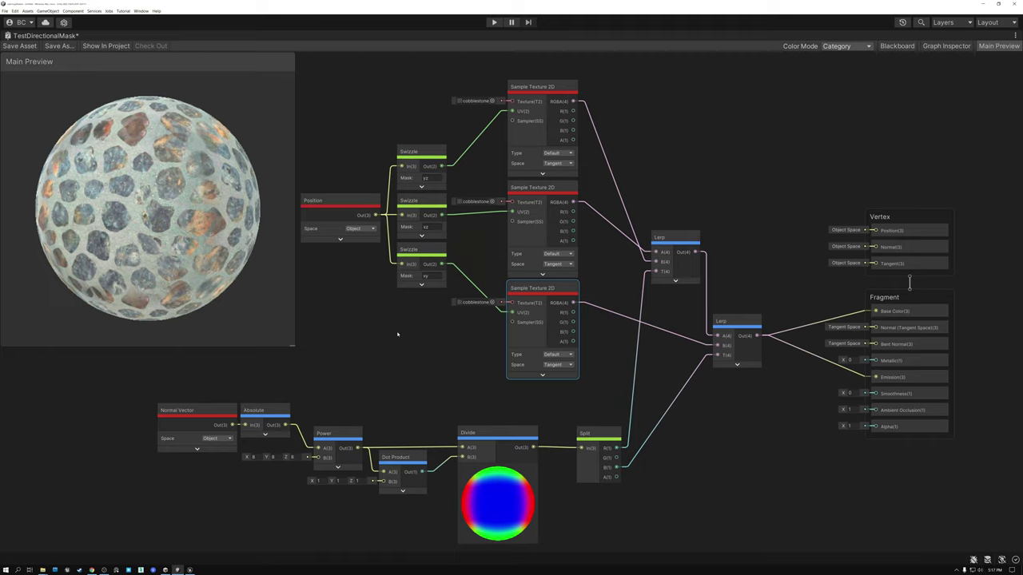
pyautogui.moveTo(498, 64); pyautogui.dragTo(528, 354)
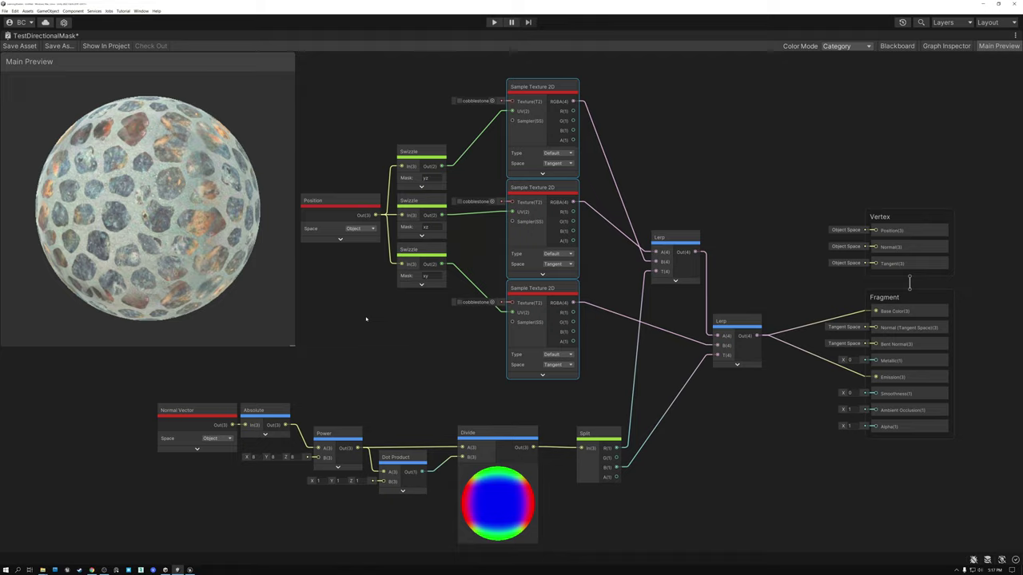
pyautogui.moveTo(343, 125); pyautogui.dragTo(409, 336)
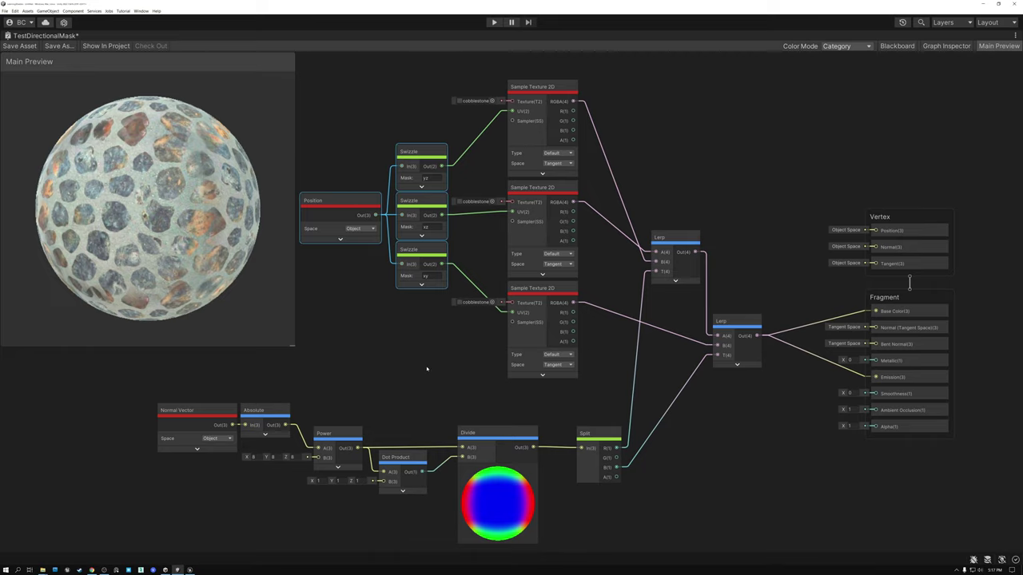
# Move the Position node further left of the Swizzle nodes to leave a gap between them
pyautogui.moveTo(393, 347); pyautogui.dragTo(463, 343, button='middle')
pyautogui.moveTo(421, 199); pyautogui.dragTo(339, 203)
pyautogui.click(416, 203)
pyautogui.moveTo(114, 210)
pyautogui.mouseDown()
pyautogui.moveTo(93, 240)
pyautogui.moveTo(121, 228)
pyautogui.mouseUp()
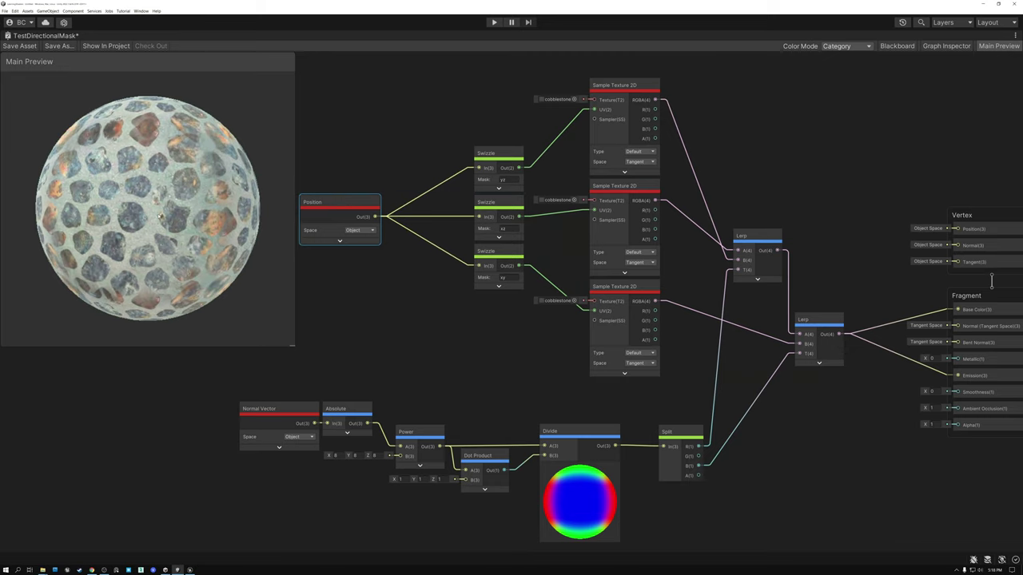
# Add a Multiply node fed by the Position output into A, place it below the gap and collapse its preview
pyautogui.moveTo(375, 217); pyautogui.dragTo(386, 334)
pyautogui.write('multiply')
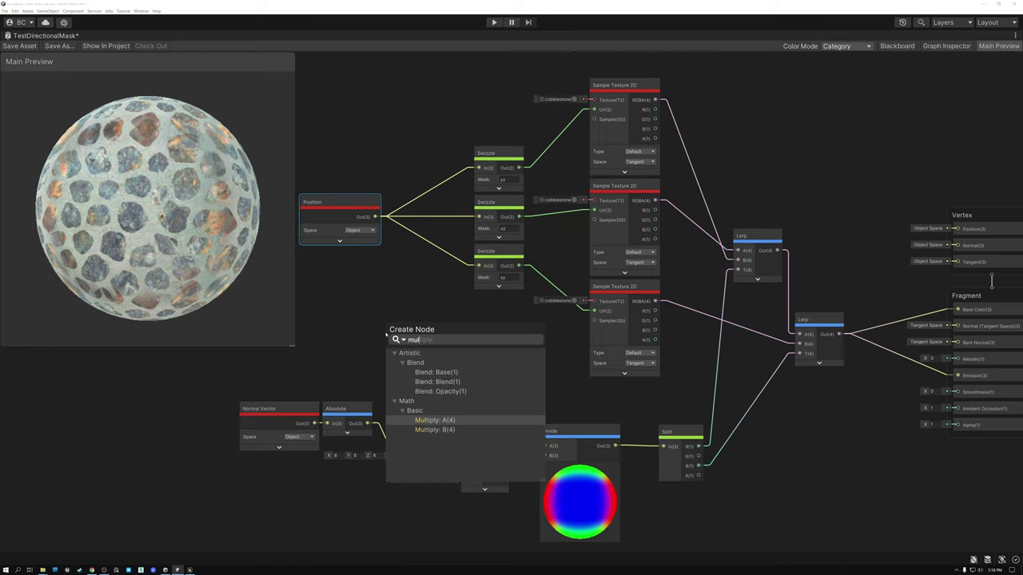
pyautogui.click(436, 418)
pyautogui.moveTo(412, 334); pyautogui.dragTo(415, 293)
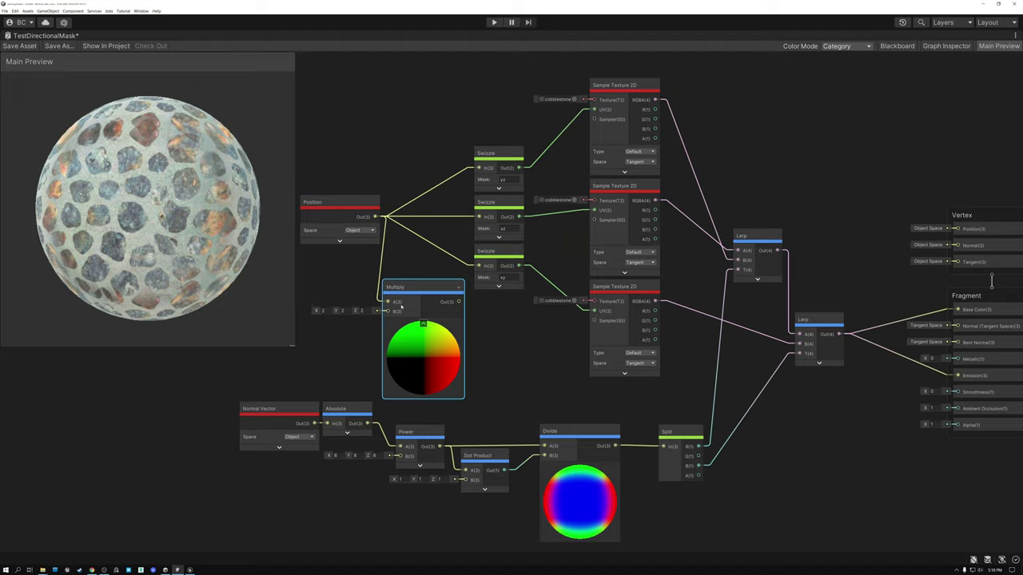
pyautogui.click(423, 324)
# Connect the Multiply output to all three Swizzle inputs and place the Multiply node between Position and the Swizzles
pyautogui.moveTo(428, 302); pyautogui.dragTo(479, 265)
pyautogui.moveTo(428, 302); pyautogui.dragTo(479, 217)
pyautogui.moveTo(428, 301); pyautogui.dragTo(479, 168)
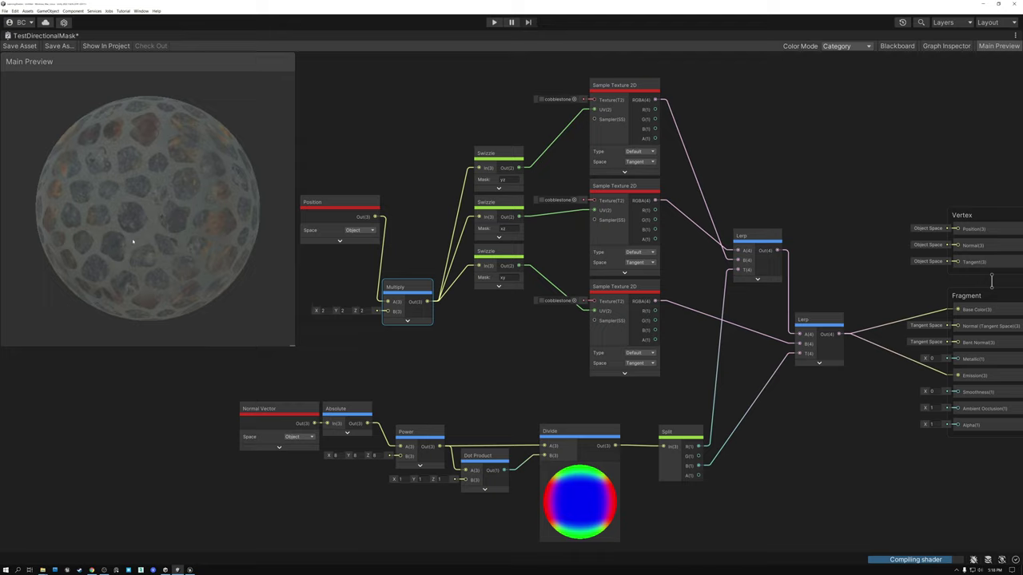
pyautogui.moveTo(399, 287); pyautogui.dragTo(412, 254)
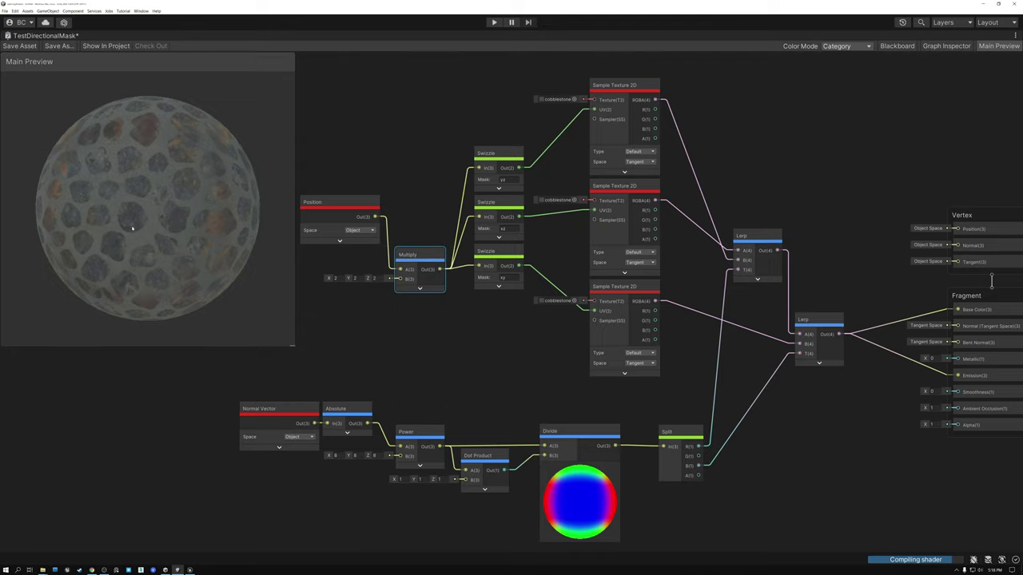
pyautogui.moveTo(113, 197); pyautogui.dragTo(161, 224)
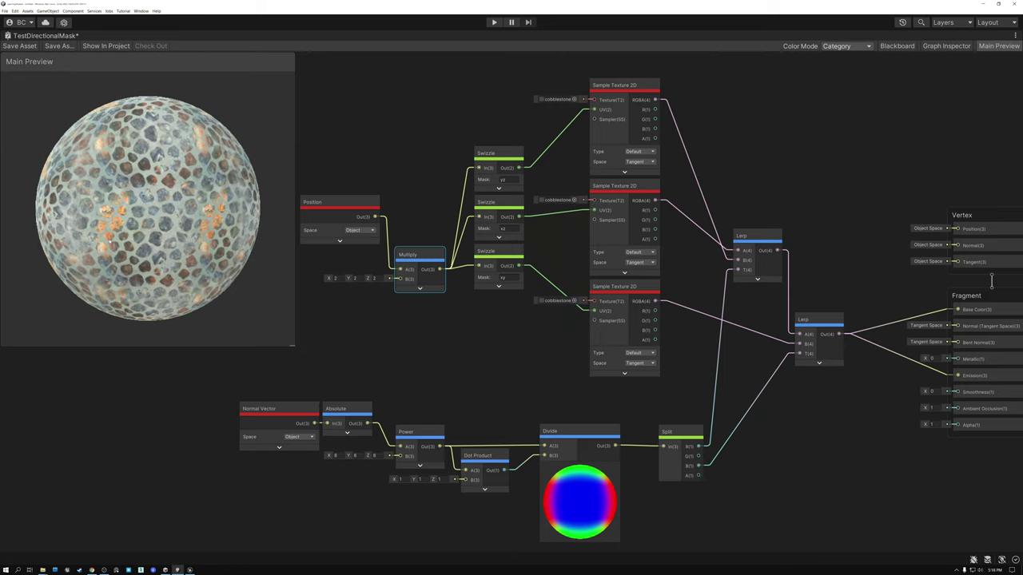
# Set the X, Y and Z of the Multiply node's B input to 4
pyautogui.click(341, 278)
pyautogui.write('4')
pyautogui.click(355, 279)
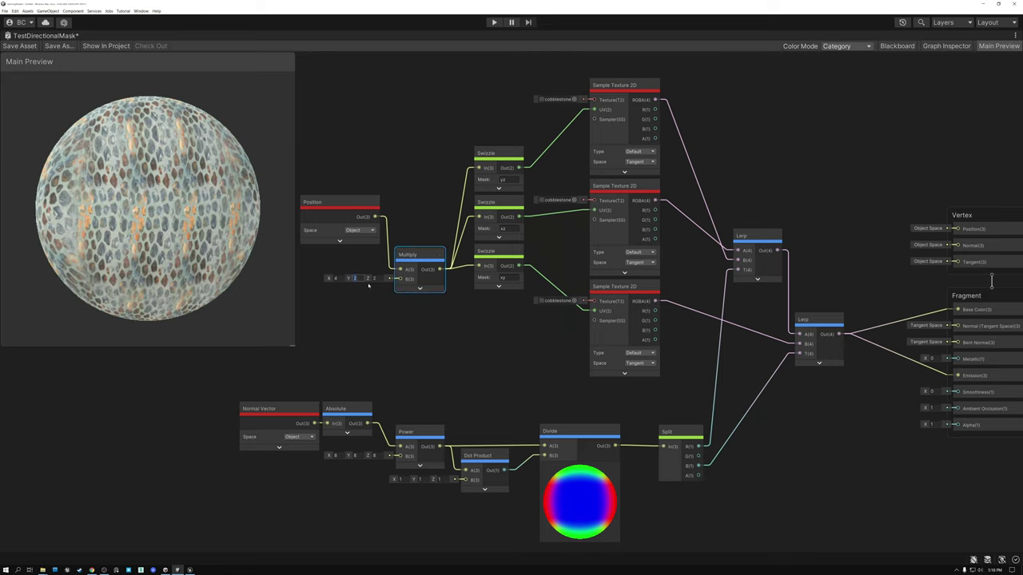
pyautogui.write('4')
pyautogui.click(372, 278)
pyautogui.write('4')
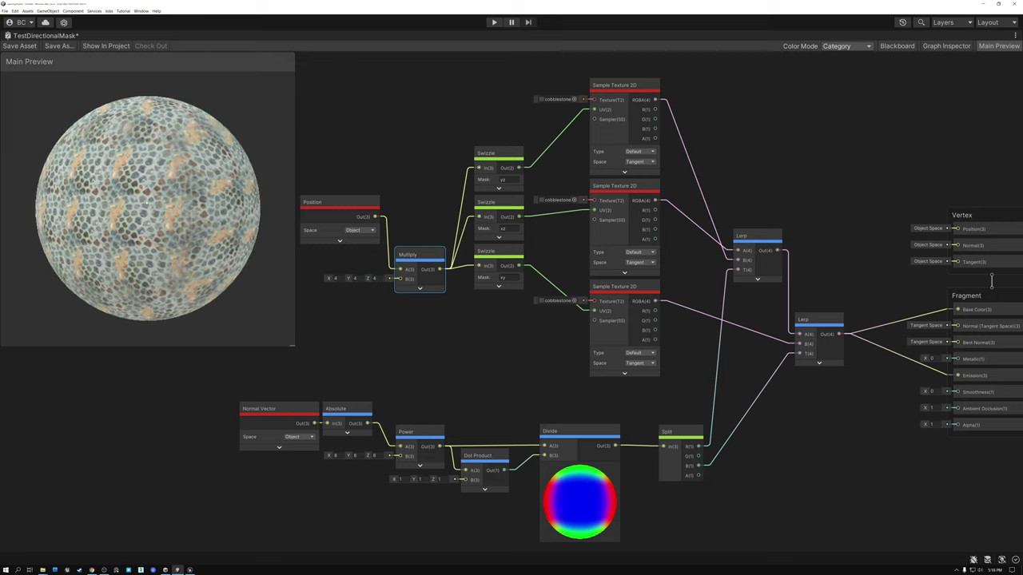
# Set the X, Y and Z of the Multiply node's B input to 50 and examine the tiling on the preview sphere
pyautogui.click(337, 278)
pyautogui.write('50')
pyautogui.click(355, 278)
pyautogui.write('10')
pyautogui.click(373, 278)
pyautogui.write('50')
pyautogui.press('Return')
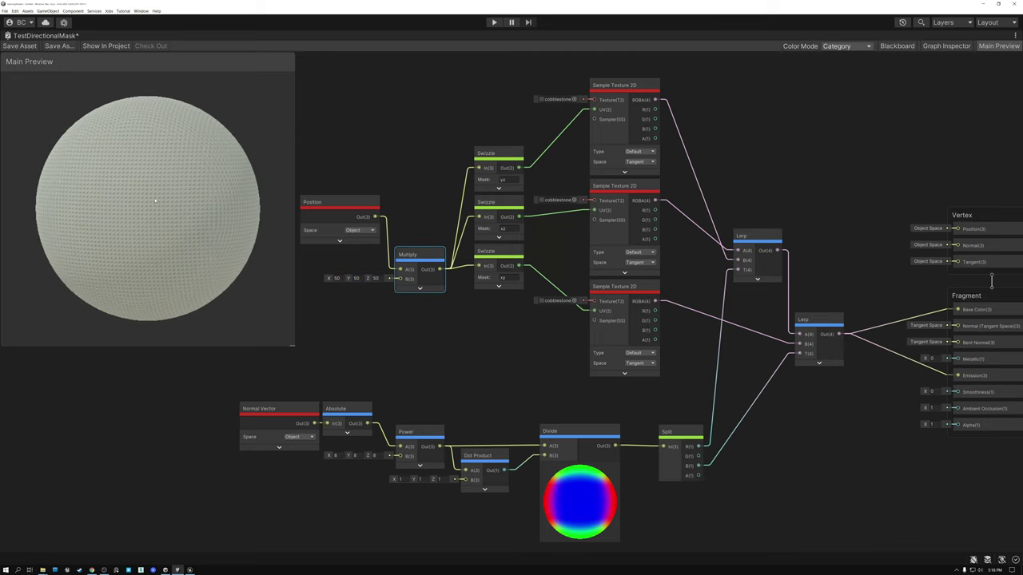
pyautogui.scroll(5, 155, 200)
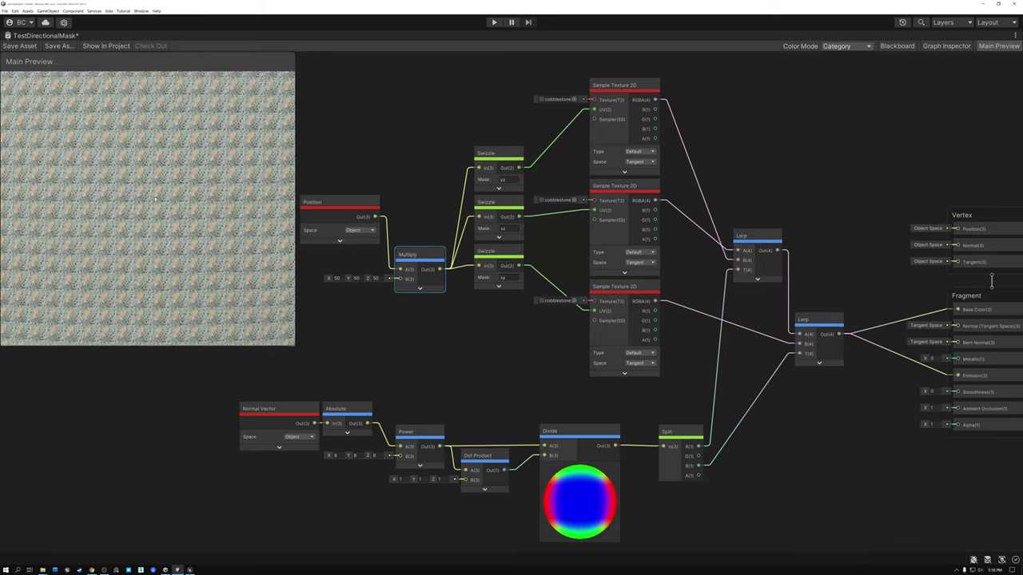
pyautogui.scroll(-5, 155, 200)
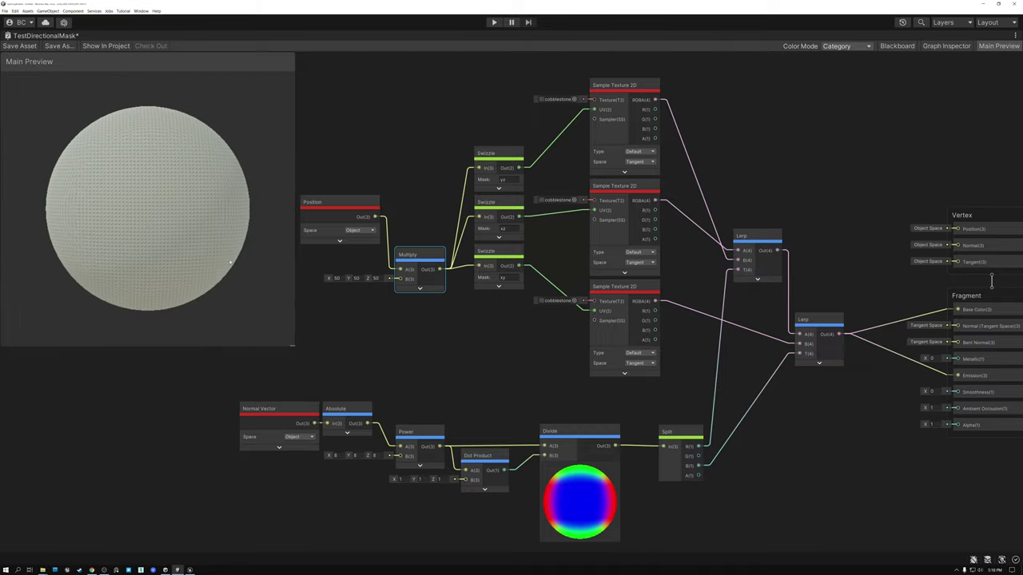
# Set the X, Y and Z of the Multiply node's B input to 3 and inspect the tiling on the preview sphere
pyautogui.click(336, 278)
pyautogui.write('5')
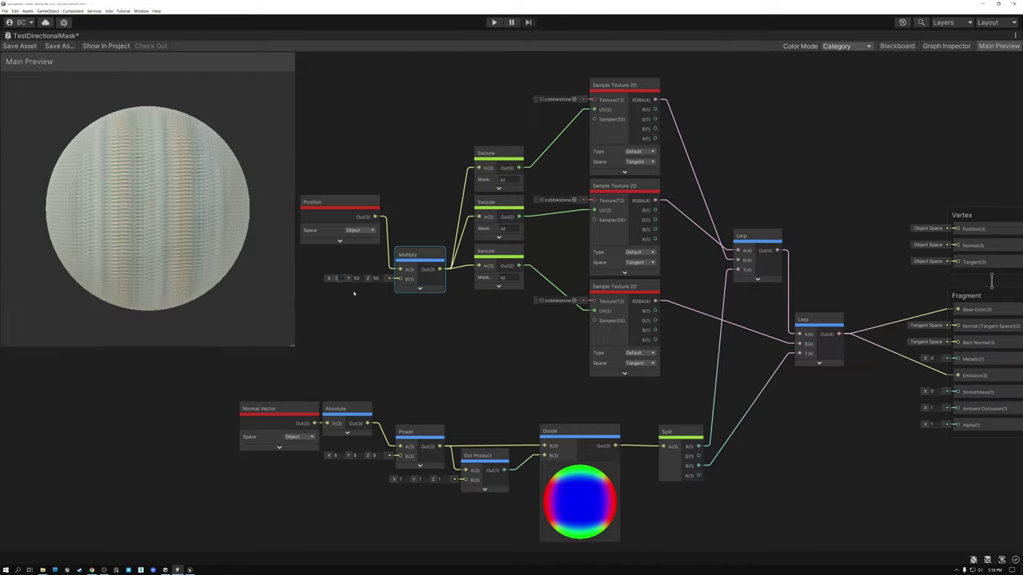
pyautogui.click(358, 279)
pyautogui.write('3')
pyautogui.click(377, 279)
pyautogui.write('3')
pyautogui.scroll(3, 244, 219)
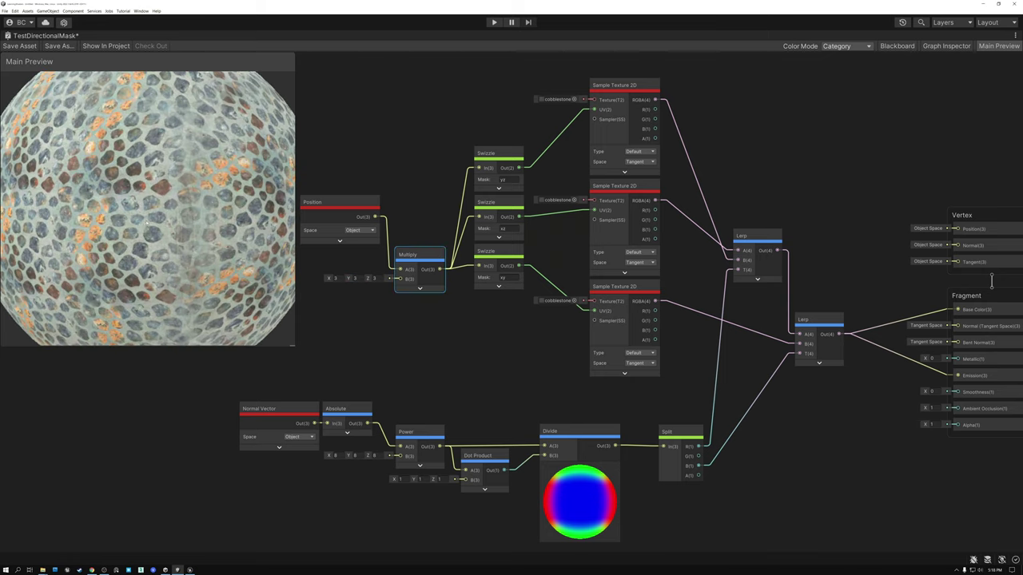
pyautogui.moveTo(178, 217); pyautogui.dragTo(163, 227)
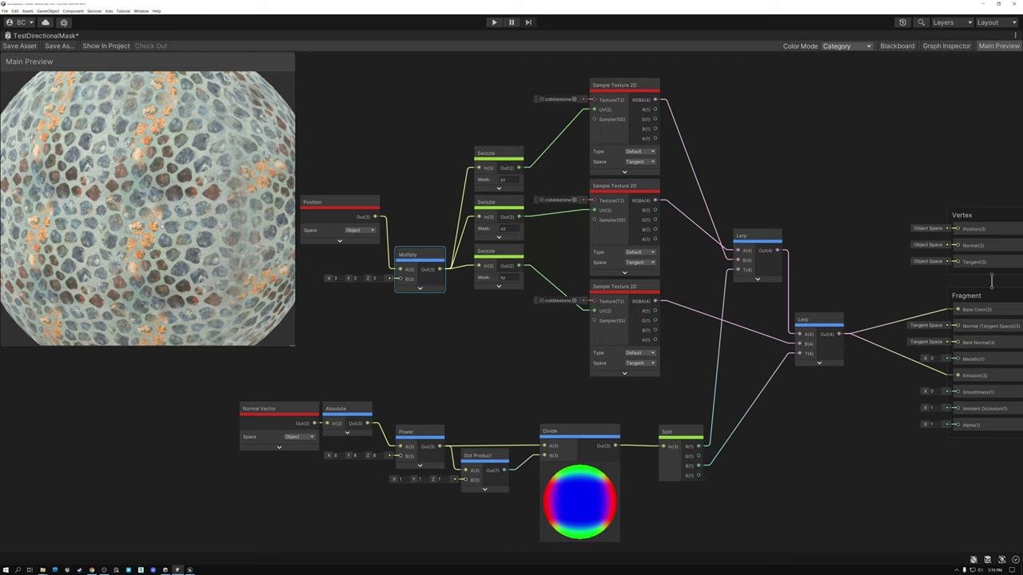
pyautogui.scroll(-3, 160, 198)
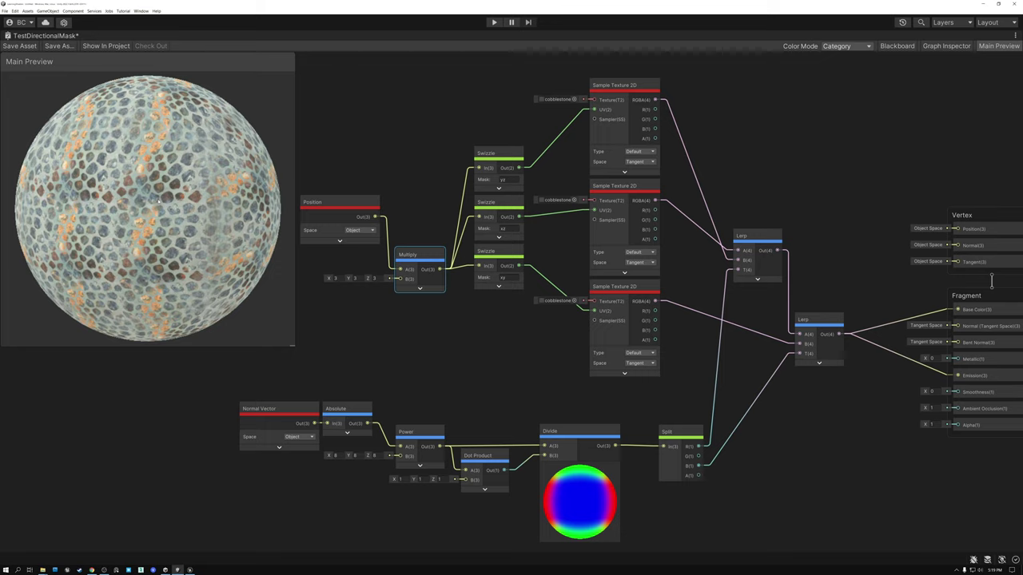
# Add a Triplanar node in the empty area above the Lerp nodes
pyautogui.moveTo(870, 135); pyautogui.dragTo(612, 149, button='middle')
pyautogui.press('space')
pyautogui.write('tripl')
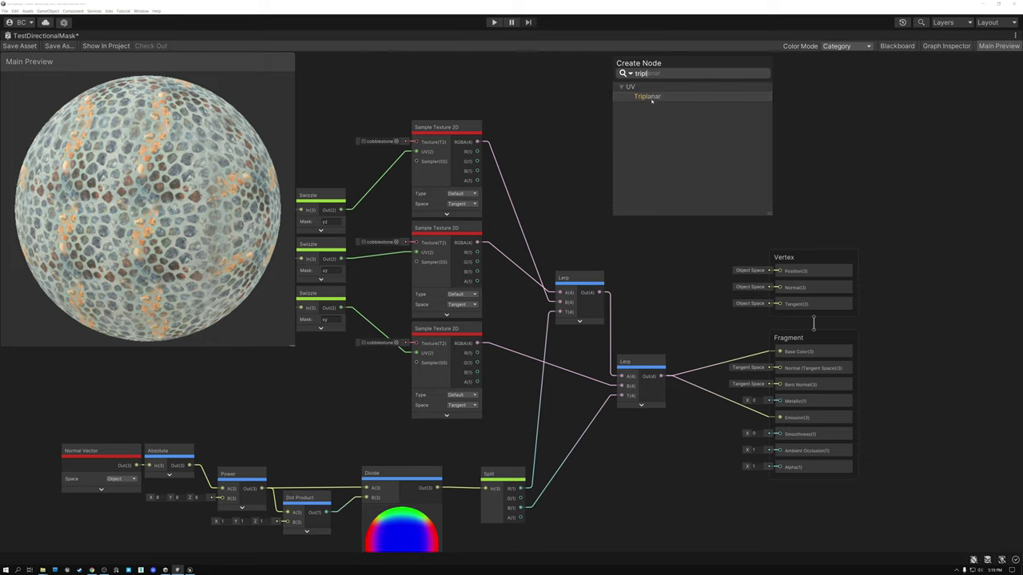
pyautogui.click(653, 99)
pyautogui.moveTo(649, 165); pyautogui.dragTo(649, 96)
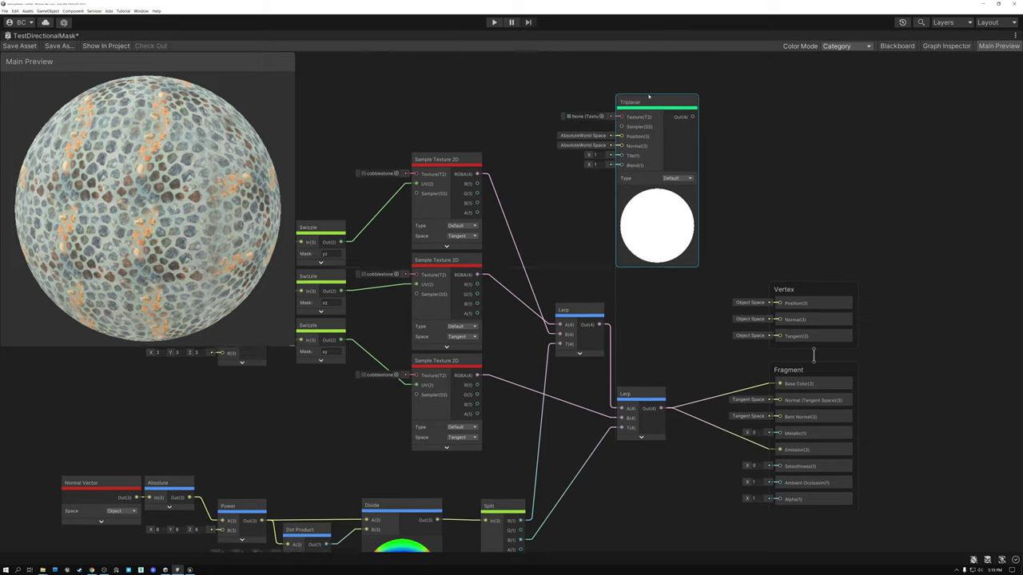
# Assign the cobblestone texture to the Triplanar node and set its Tile to 3
pyautogui.scroll(-5, 538, 257)
pyautogui.moveTo(327, 203); pyautogui.dragTo(465, 387)
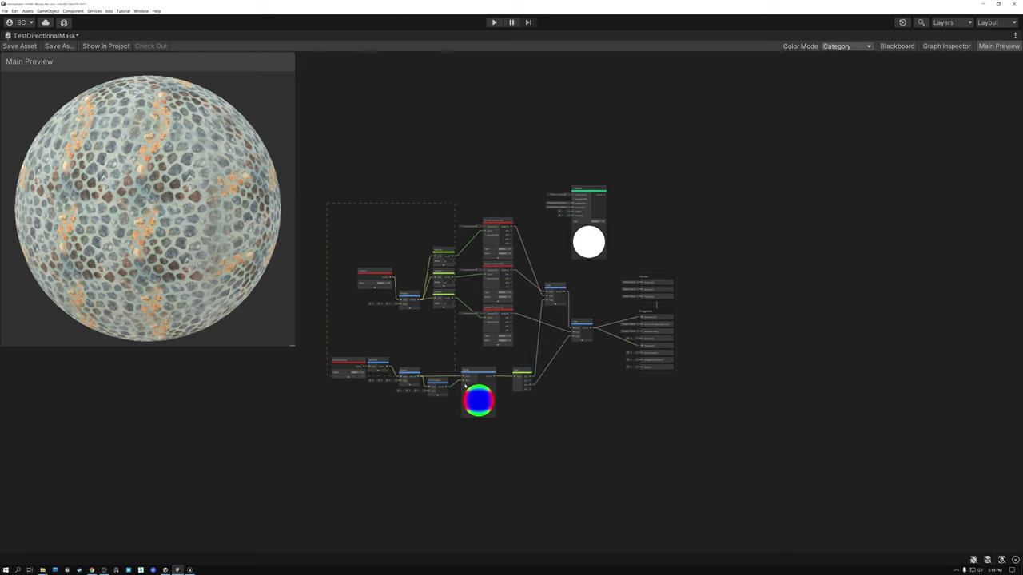
pyautogui.scroll(8, 551, 200)
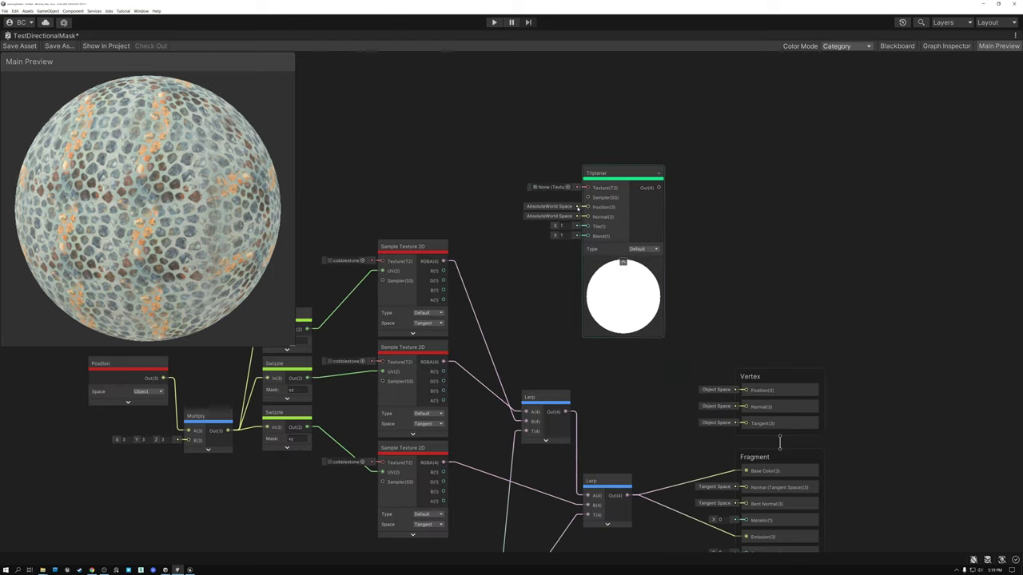
pyautogui.click(559, 169)
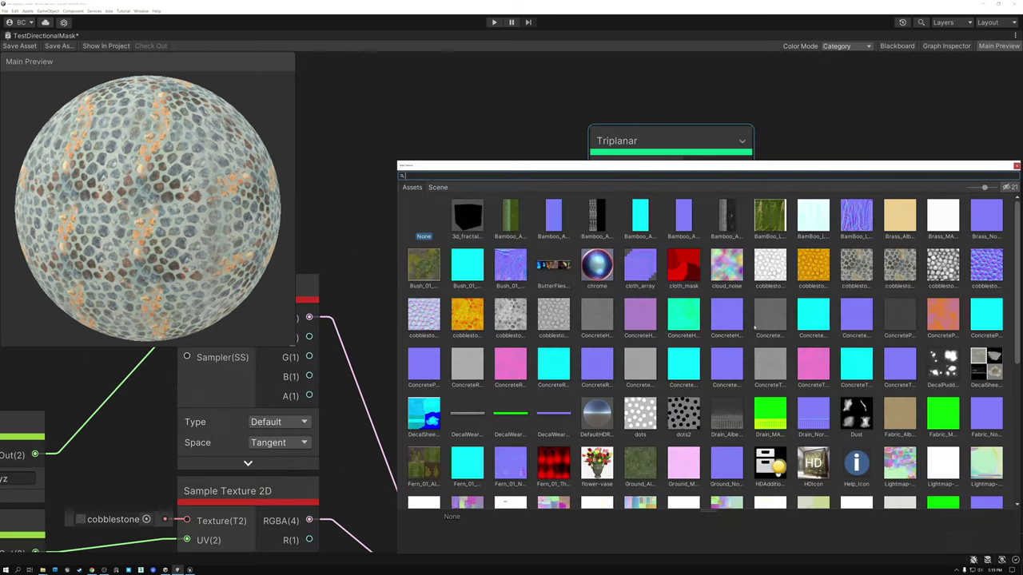
pyautogui.doubleClick(861, 275)
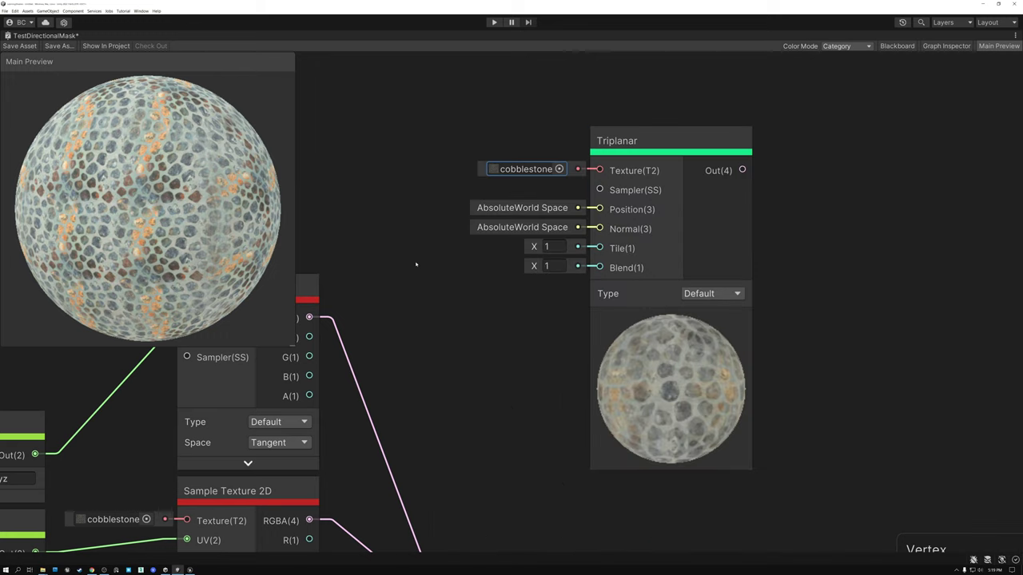
pyautogui.scroll(-6, 461, 272)
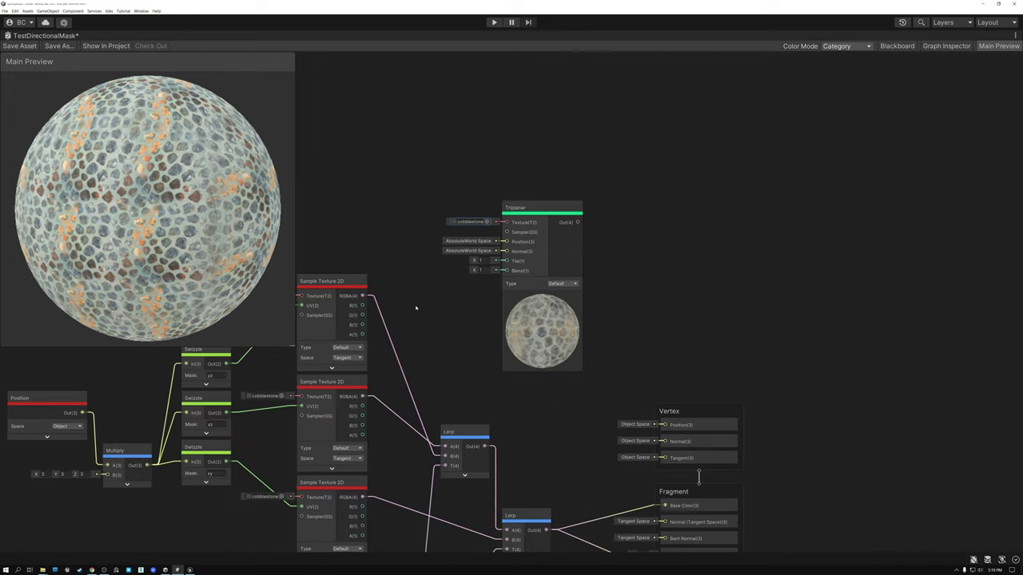
pyautogui.click(505, 260)
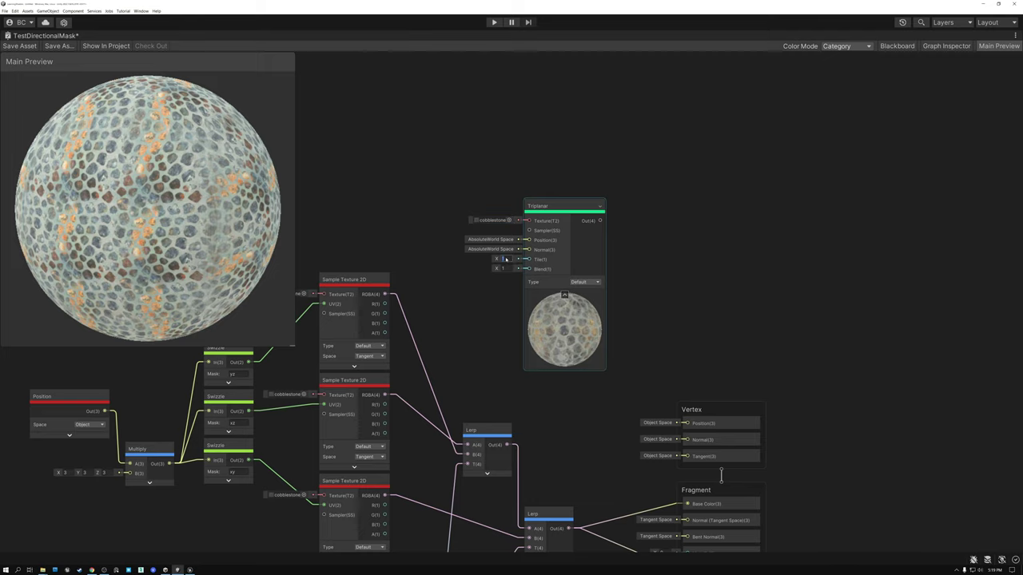
pyautogui.write('3')
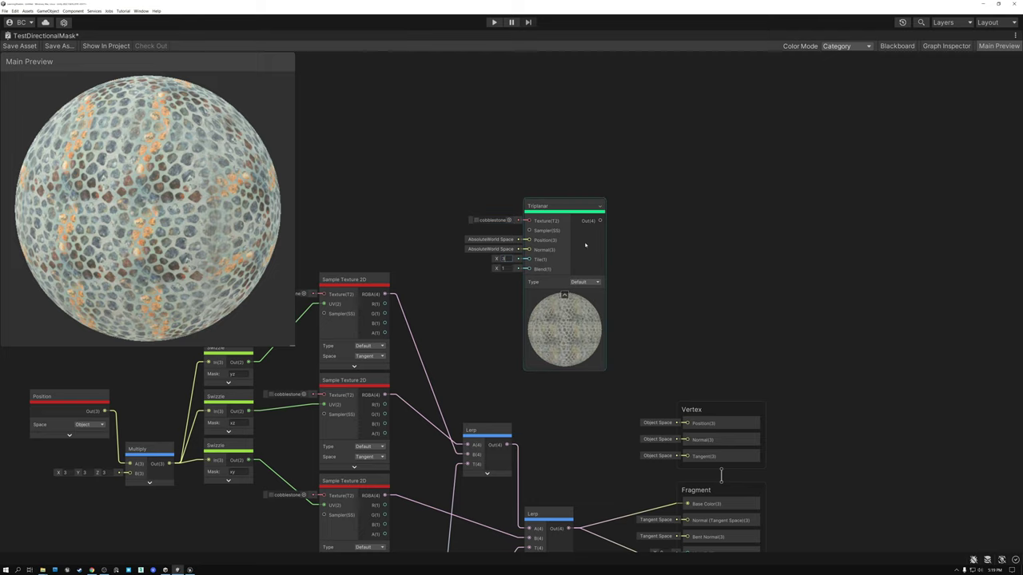
# Connect the Triplanar output to Base Color and Emission, and shift the Triplanar node slightly down and left
pyautogui.moveTo(600, 221); pyautogui.dragTo(686, 461)
pyautogui.moveTo(601, 177); pyautogui.dragTo(686, 517)
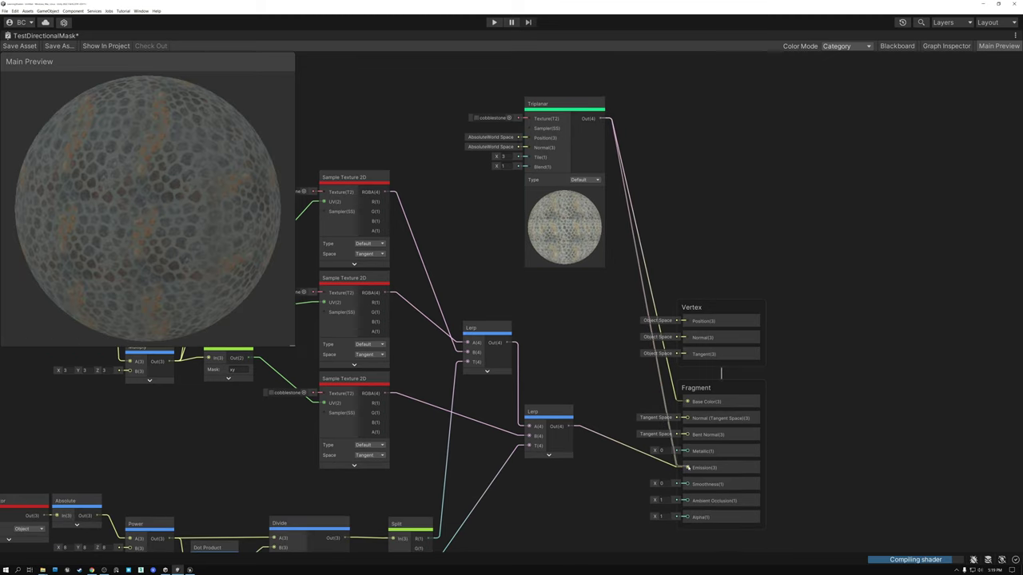
pyautogui.moveTo(544, 105); pyautogui.dragTo(512, 121)
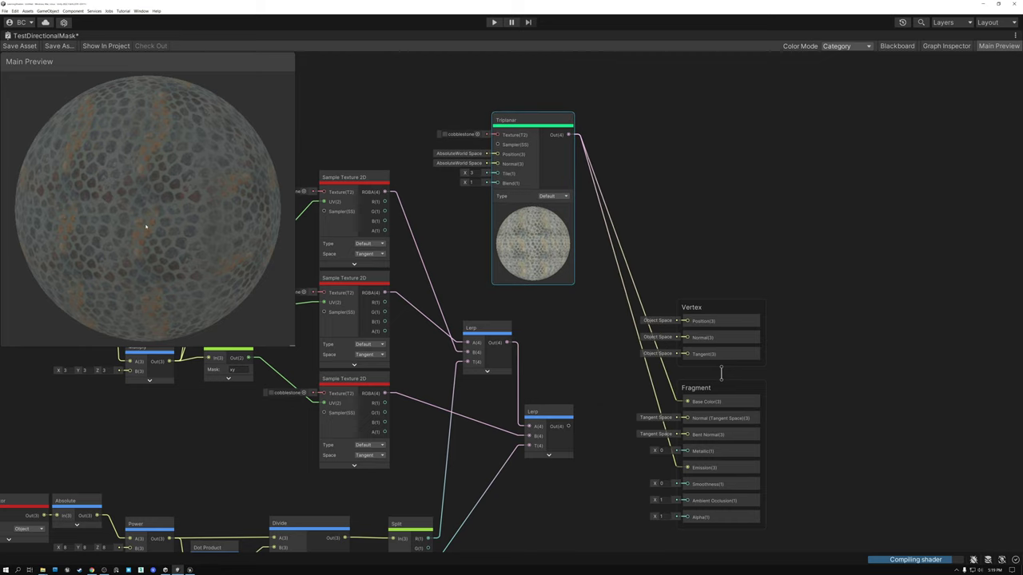
# Reposition the Triplanar node above the two Lerp nodes and compare it with the manually built triplanar graph
pyautogui.scroll(-3, 379, 281)
pyautogui.moveTo(486, 277); pyautogui.dragTo(512, 270, button='middle')
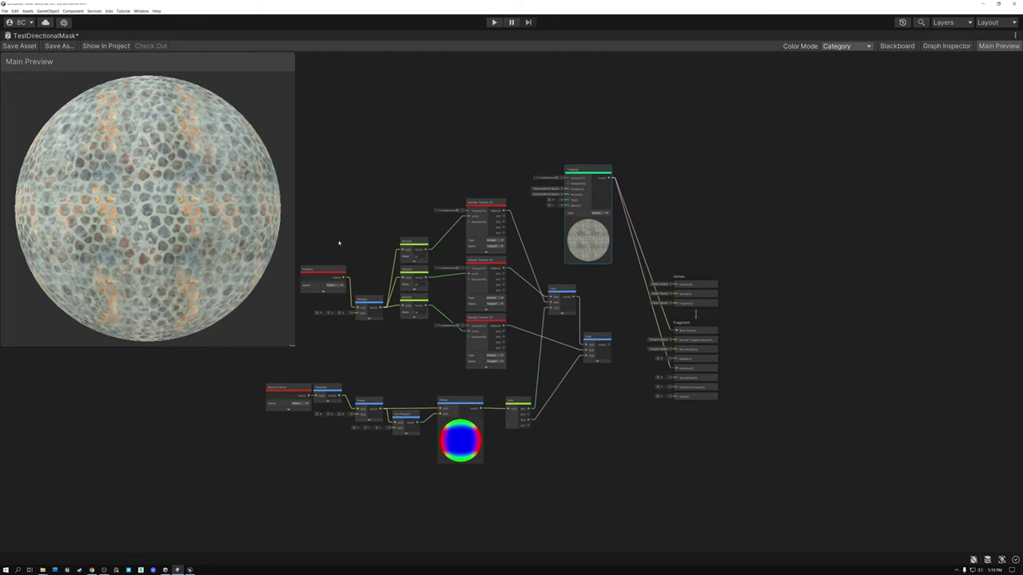
pyautogui.moveTo(588, 171); pyautogui.dragTo(588, 154)
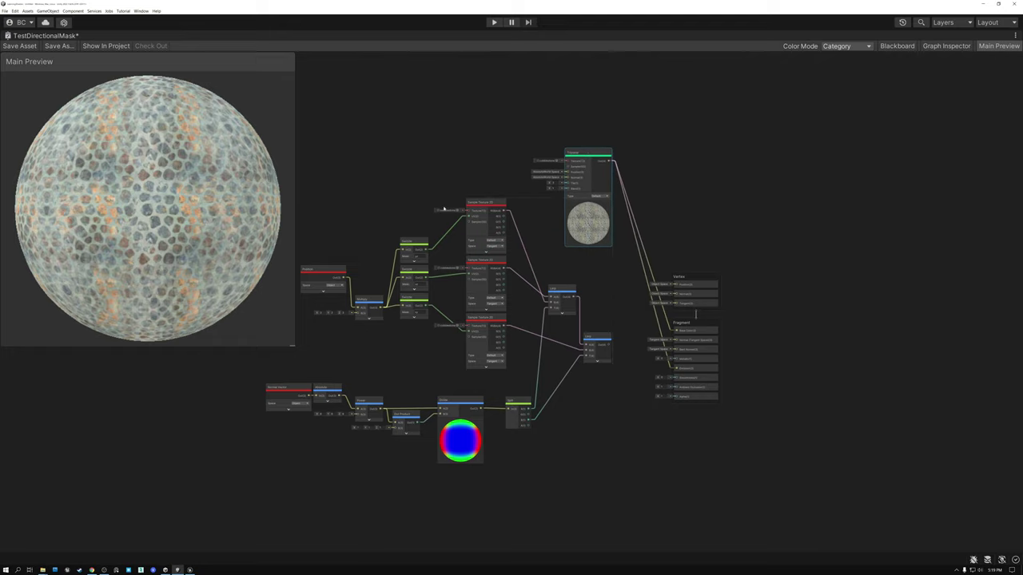
pyautogui.scroll(4, 405, 164)
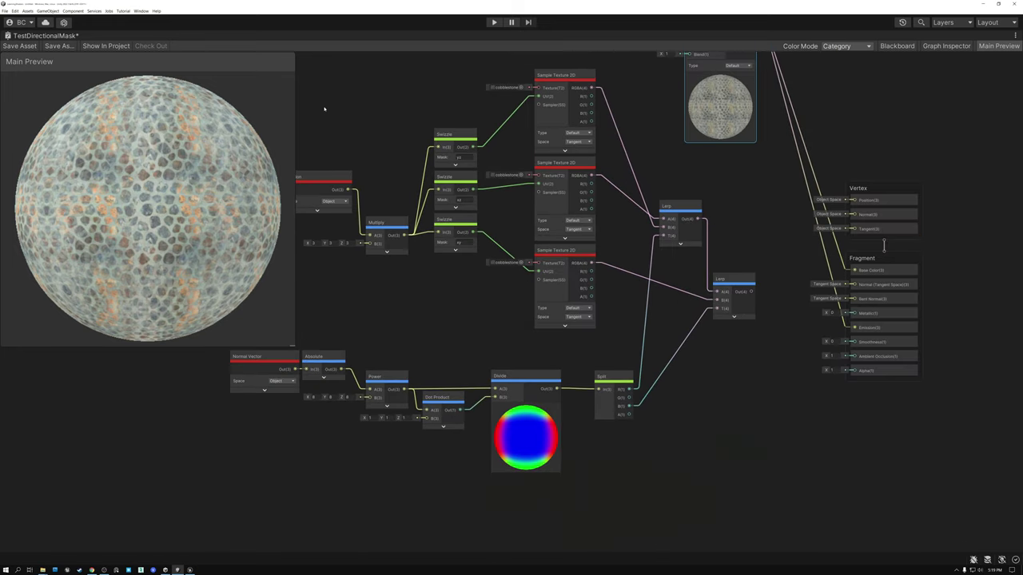
pyautogui.moveTo(379, 103); pyautogui.dragTo(373, 171, button='middle')
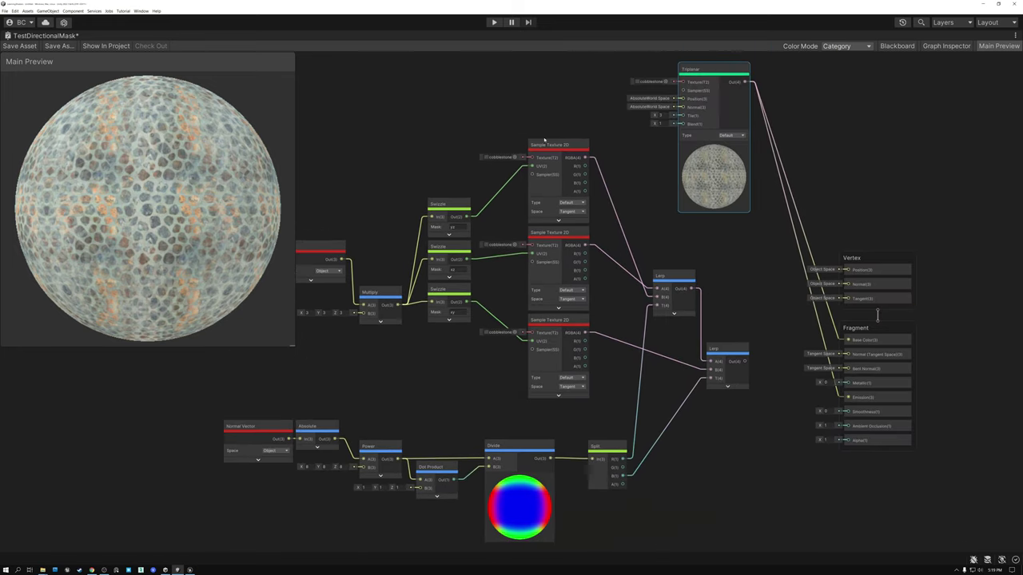
pyautogui.moveTo(715, 74); pyautogui.dragTo(687, 141)
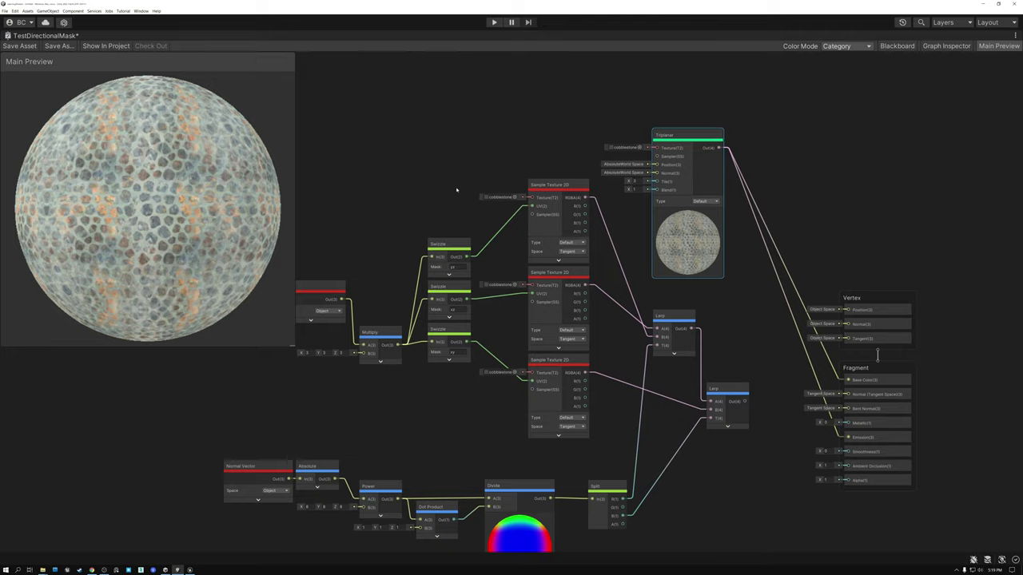
pyautogui.moveTo(313, 221); pyautogui.dragTo(587, 481)
pyautogui.moveTo(723, 540); pyautogui.dragTo(722, 540)
pyautogui.moveTo(377, 226); pyautogui.dragTo(395, 171, button='middle')
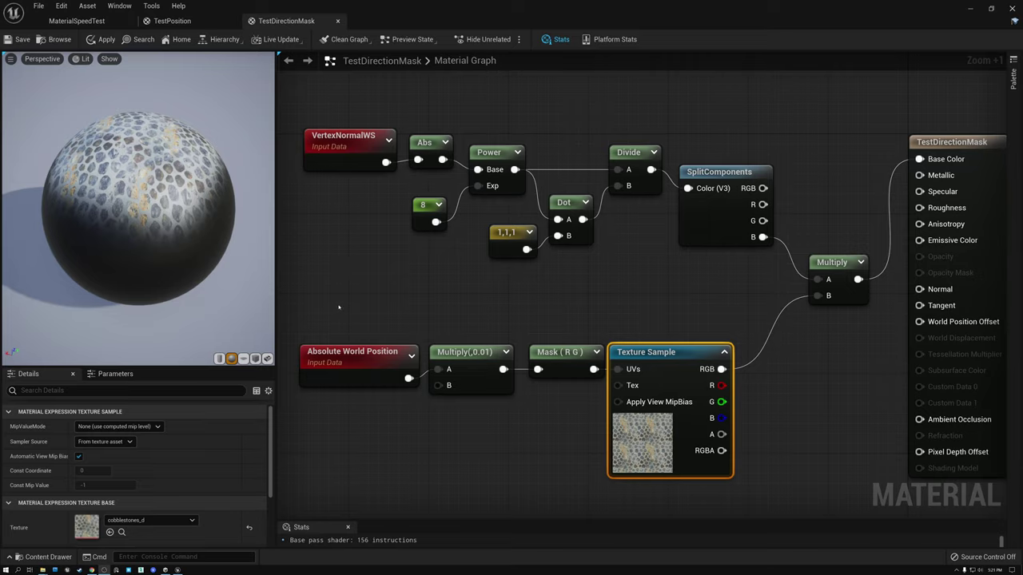
# Switch to Unreal Engine and examine the TestDirectionMask material's normal-mask nodes, world-position texture nodes and the preview sphere from several angles
pyautogui.moveTo(166, 242); pyautogui.dragTo(150, 225)
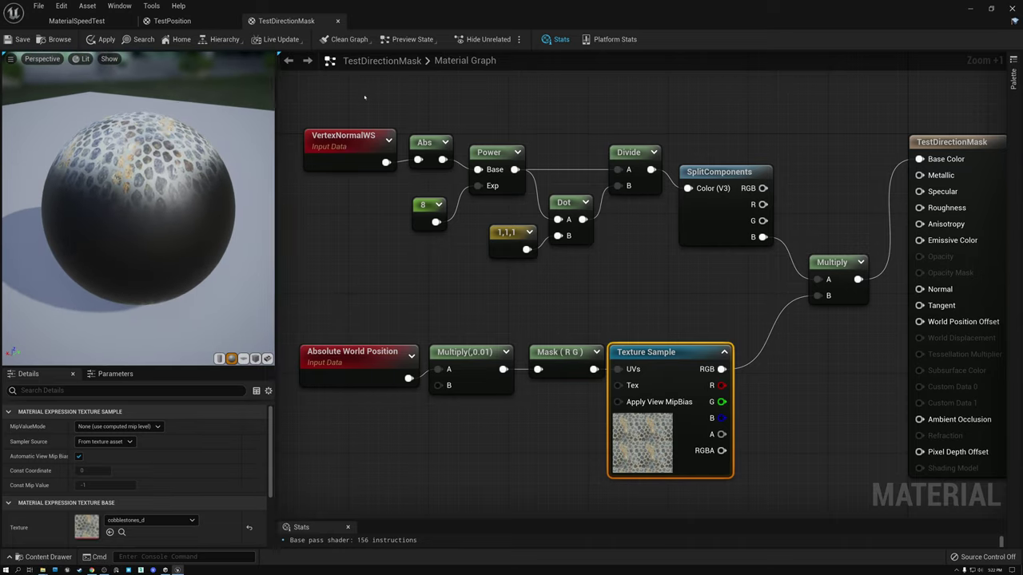
pyautogui.moveTo(338, 95); pyautogui.dragTo(708, 226)
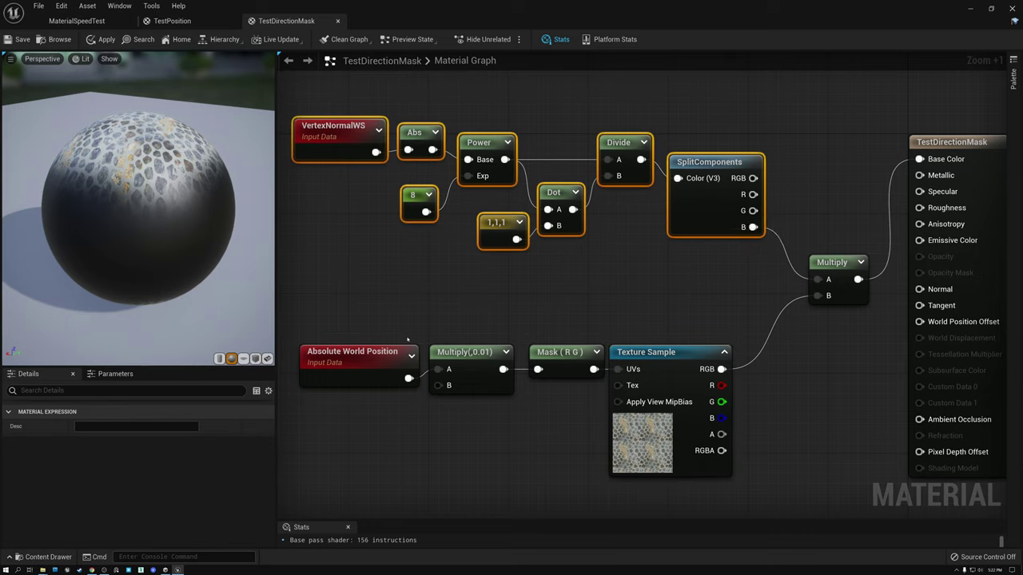
pyautogui.moveTo(346, 298); pyautogui.dragTo(683, 436)
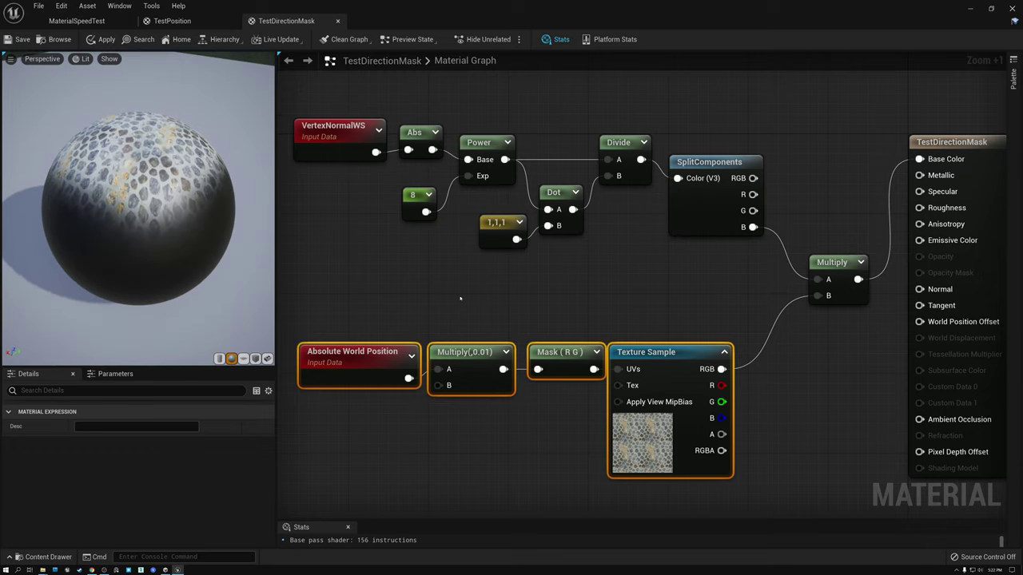
pyautogui.moveTo(234, 260); pyautogui.dragTo(86, 269)
pyautogui.moveTo(209, 204); pyautogui.dragTo(208, 189)
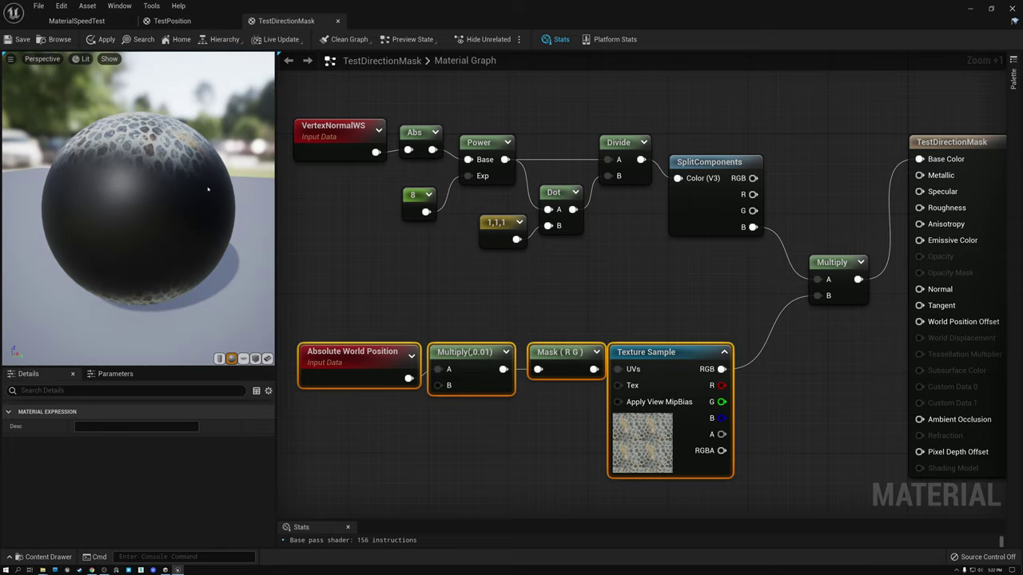
pyautogui.moveTo(132, 192); pyautogui.dragTo(132, 232)
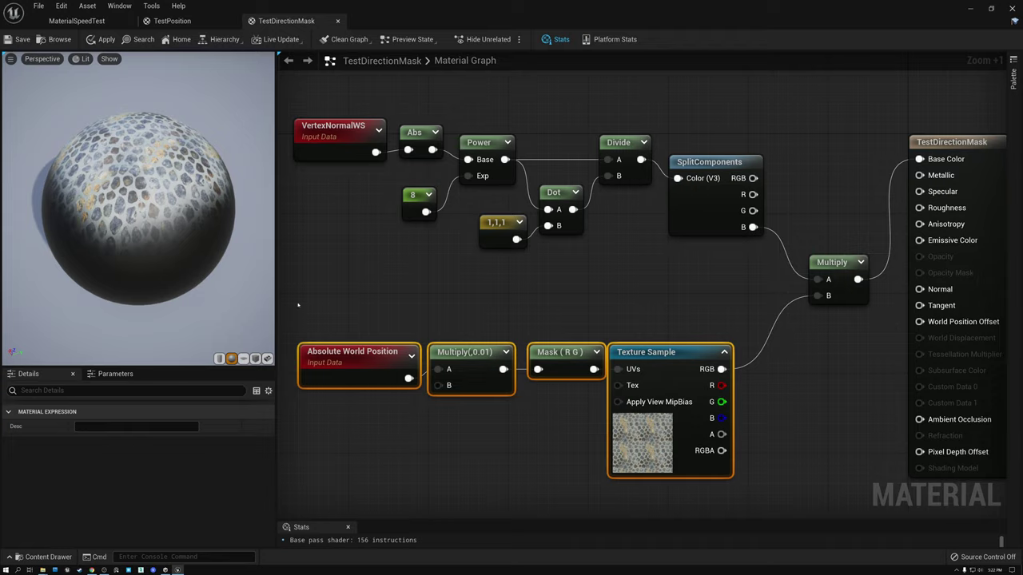
# Make room in the graph by moving the normal-mask chain up and the Texture Sample further right, away from the Mask (R G) node
pyautogui.moveTo(345, 107); pyautogui.dragTo(736, 294)
pyautogui.moveTo(692, 214); pyautogui.dragTo(692, 173)
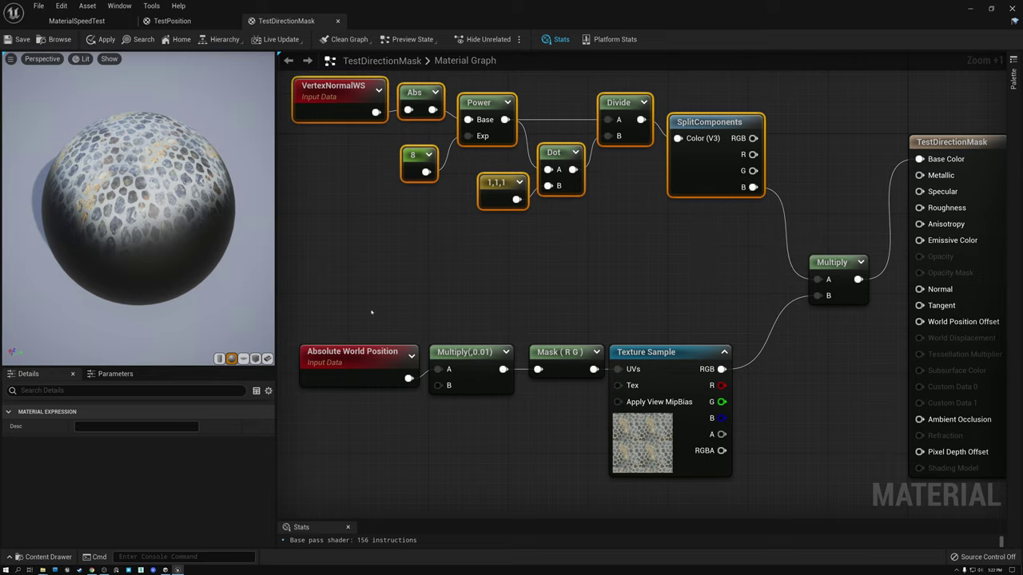
pyautogui.moveTo(689, 350); pyautogui.dragTo(798, 350)
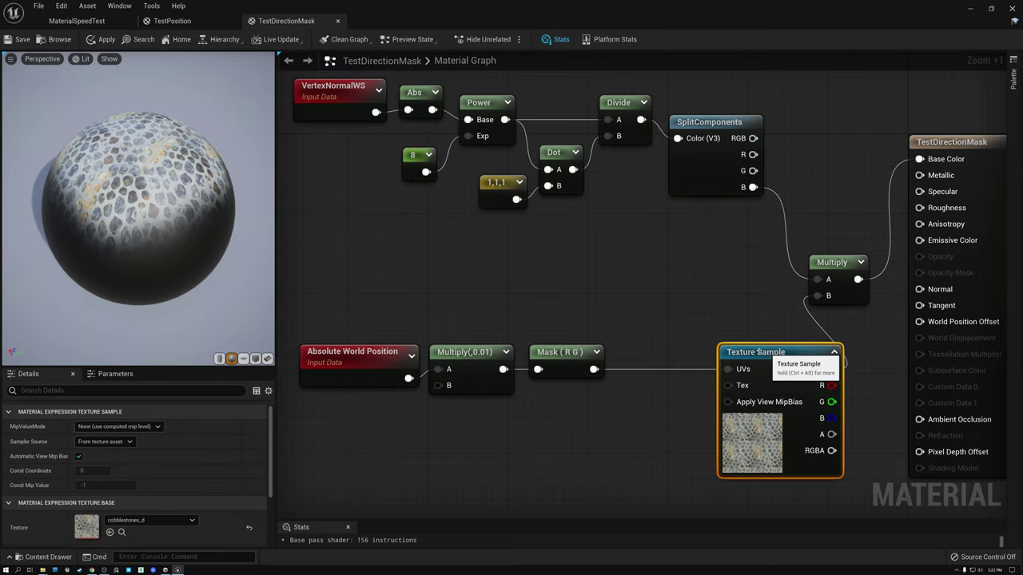
pyautogui.moveTo(339, 319); pyautogui.dragTo(512, 432)
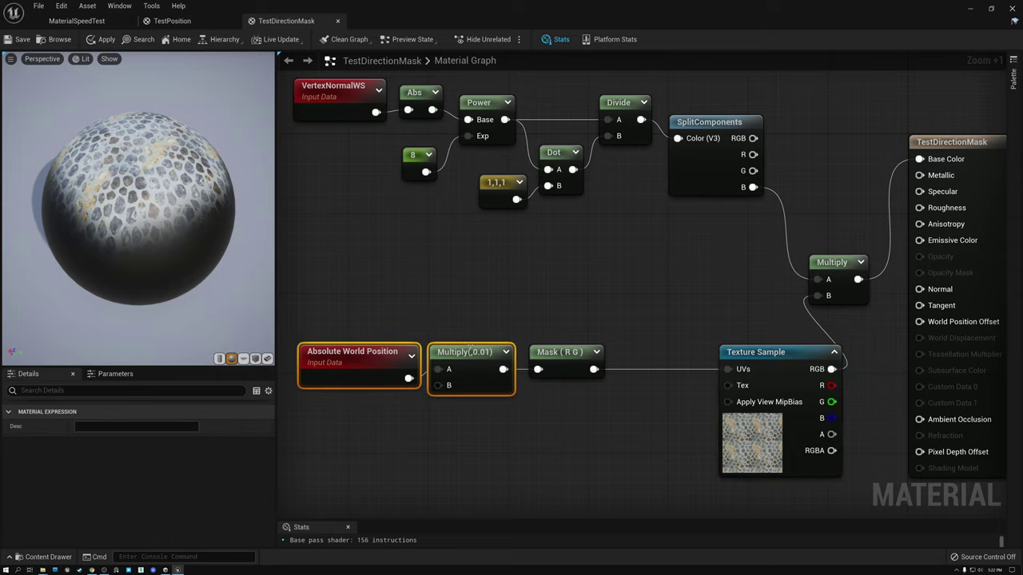
# Duplicate the Mask (R G) node above the original, feed it from the 0.01 Multiply, and set its channels to G and B
pyautogui.click(543, 349)
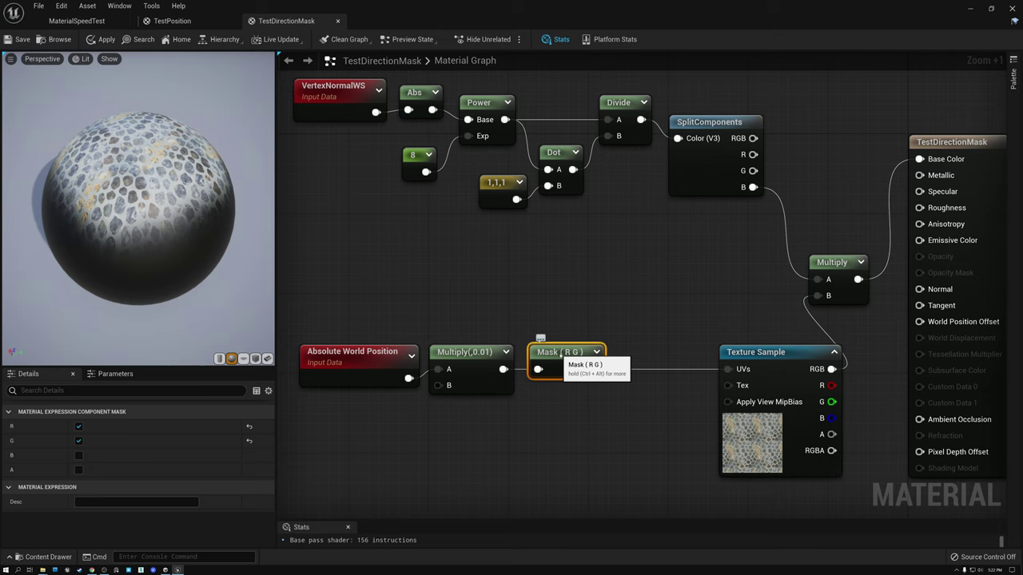
pyautogui.hotkey('ctrl', 'd')
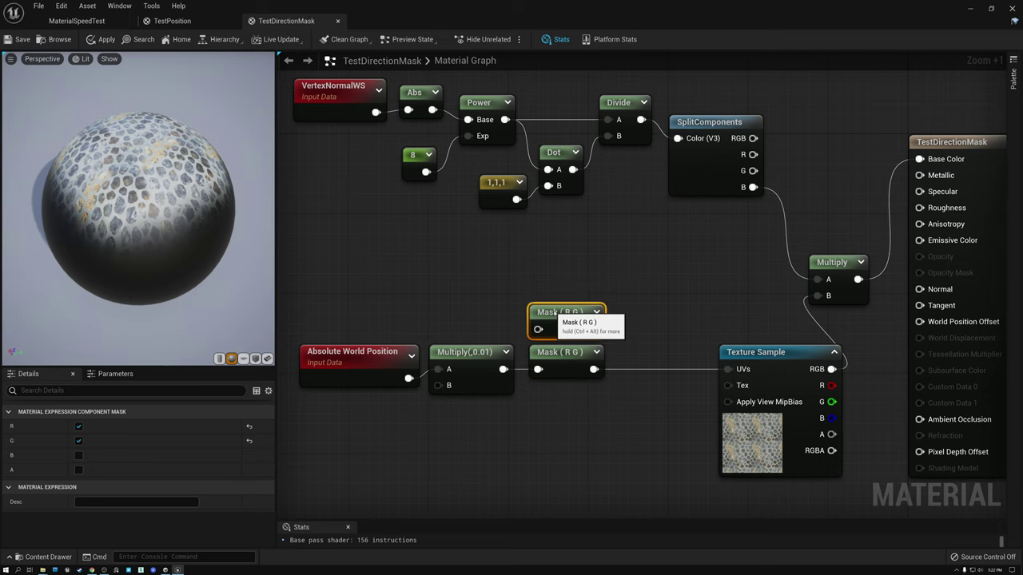
pyautogui.moveTo(503, 370); pyautogui.dragTo(538, 329)
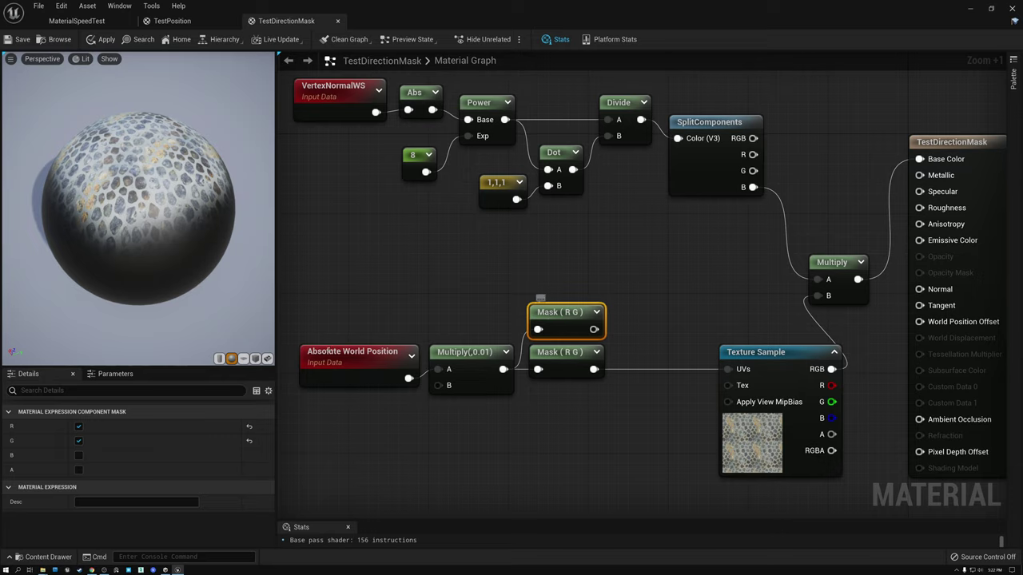
pyautogui.click(78, 426)
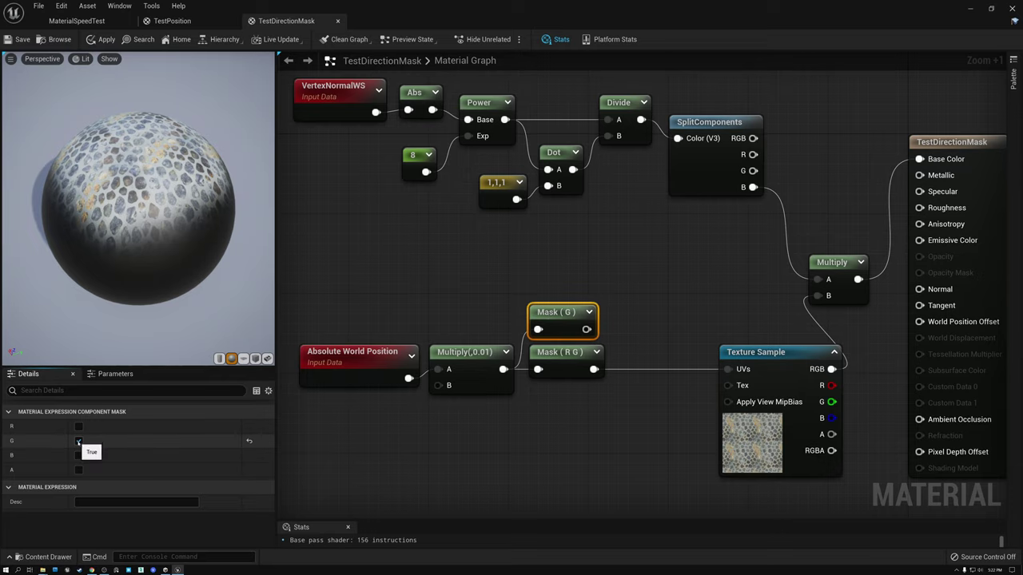
pyautogui.click(78, 455)
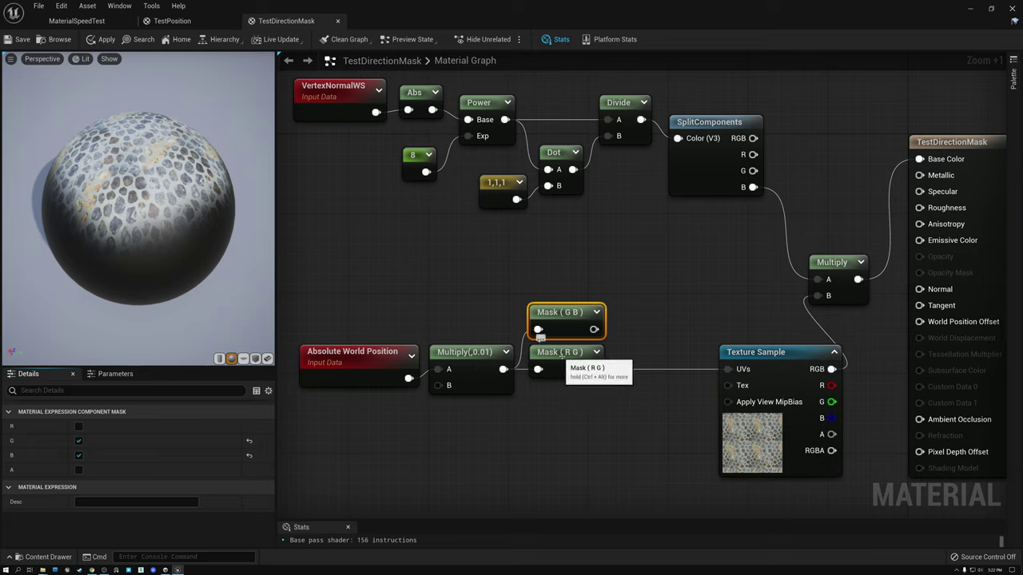
# Add a third mask with channels R and B, fed by the 0.01 Multiply, stacked evenly between the G B and R G masks
pyautogui.click(558, 368)
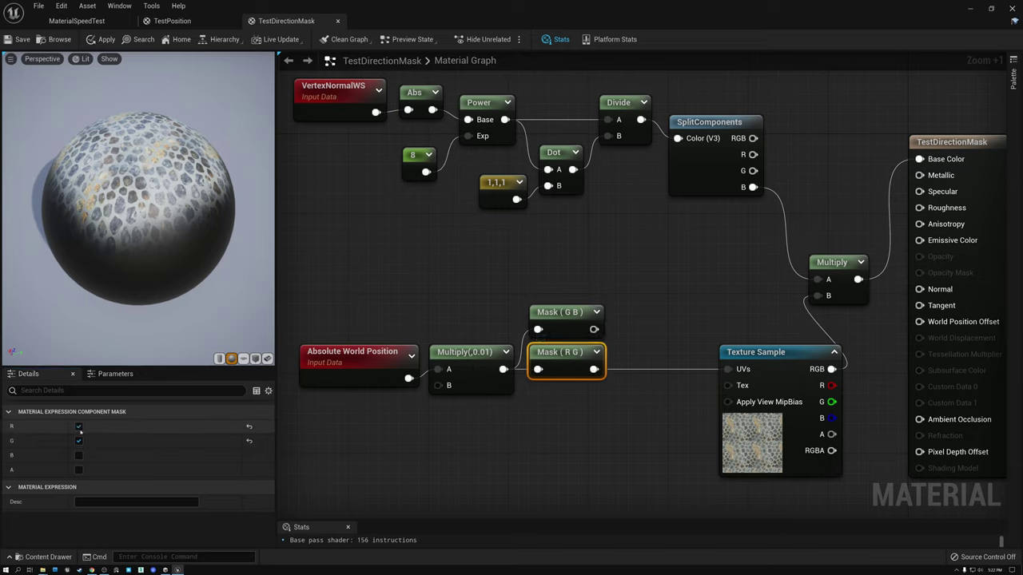
pyautogui.moveTo(560, 354); pyautogui.dragTo(559, 425)
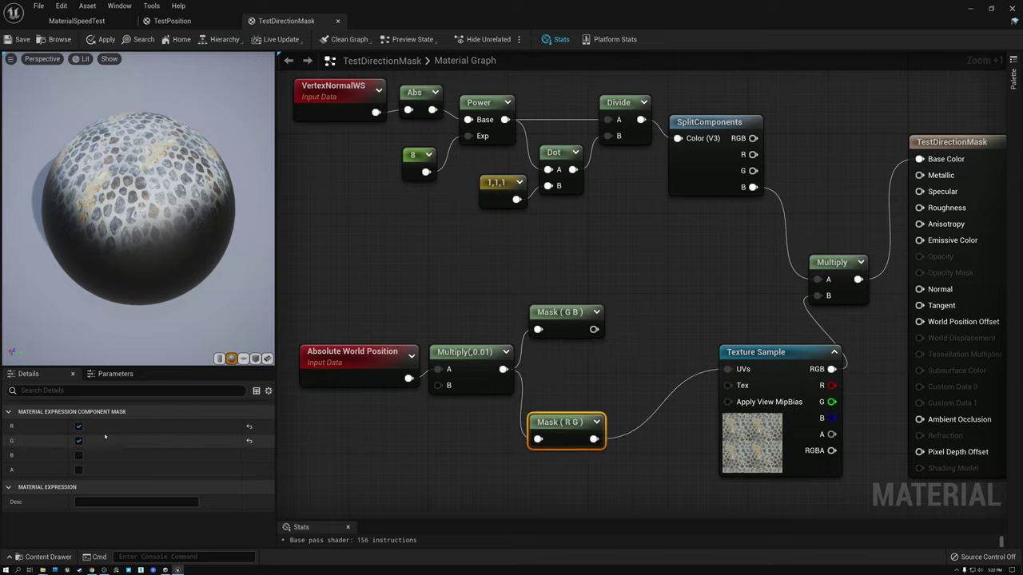
pyautogui.click(562, 312)
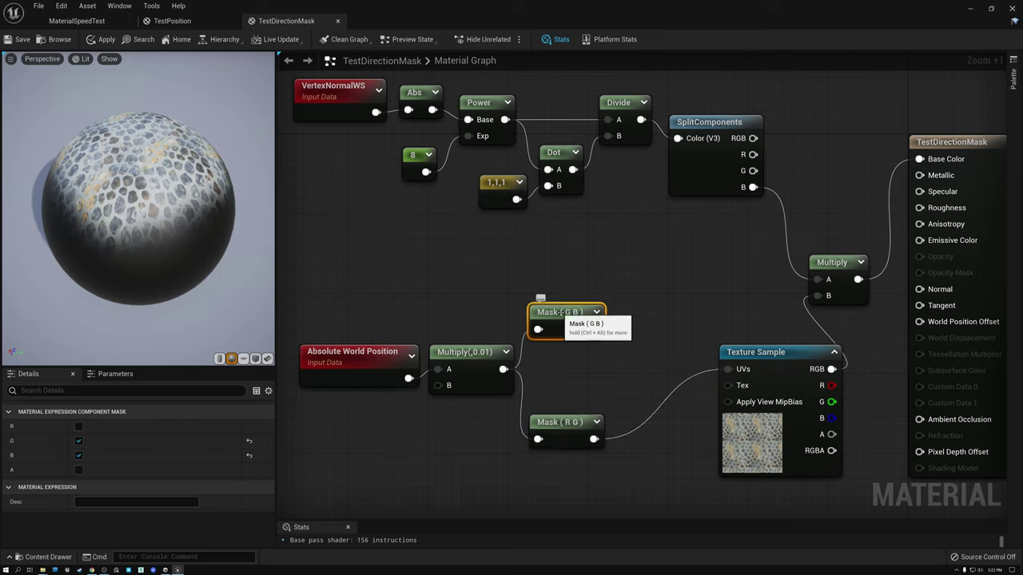
pyautogui.hotkey('ctrl', 'd')
pyautogui.moveTo(503, 369); pyautogui.dragTo(548, 380)
pyautogui.click(79, 426)
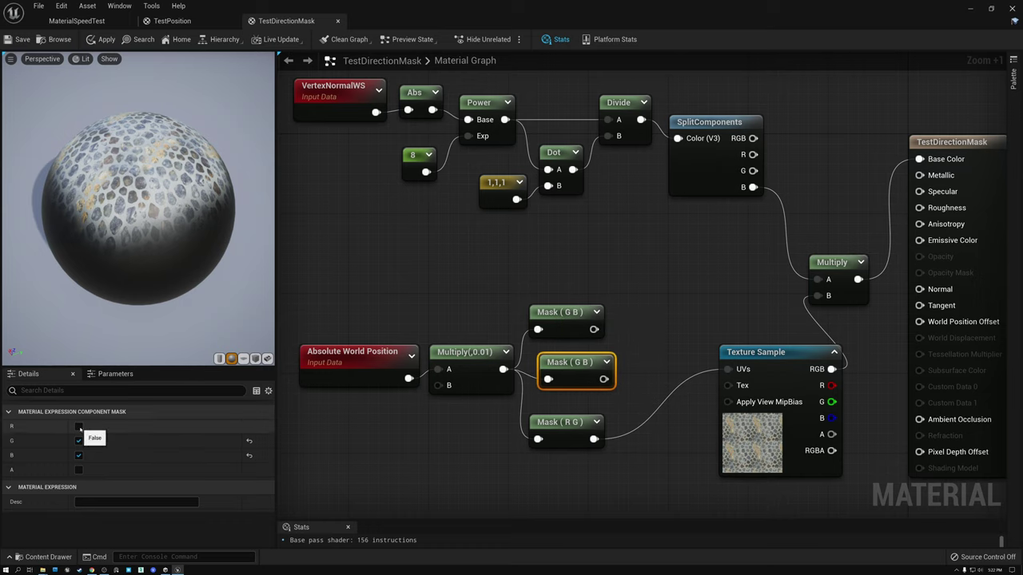
pyautogui.click(79, 440)
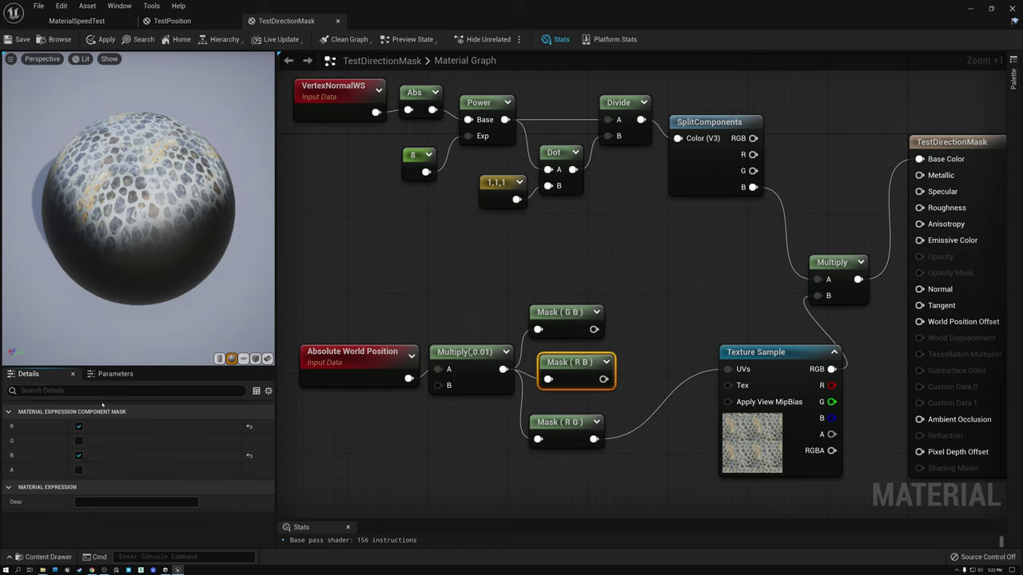
pyautogui.moveTo(572, 363); pyautogui.dragTo(562, 353)
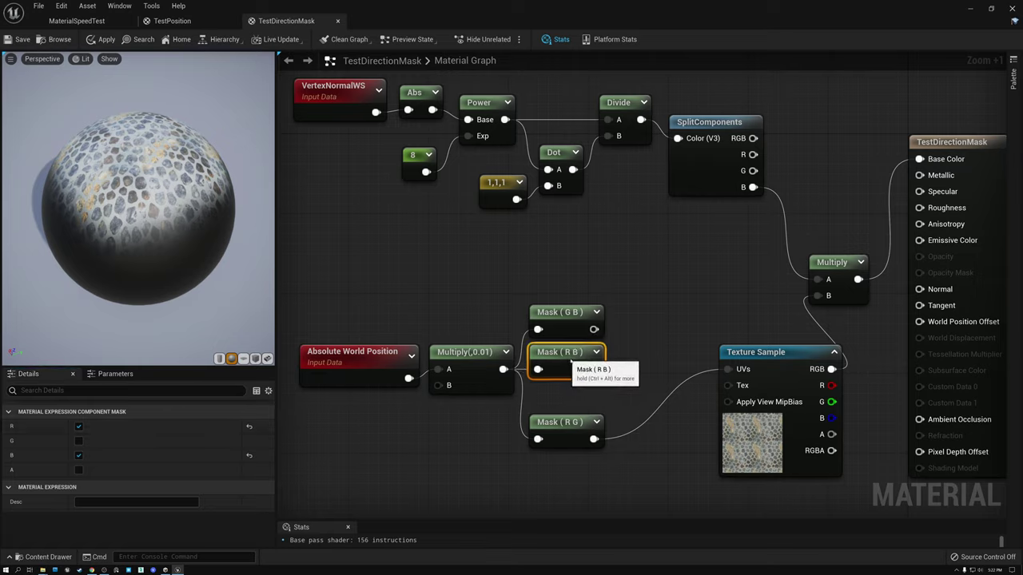
pyautogui.moveTo(563, 422); pyautogui.dragTo(562, 392)
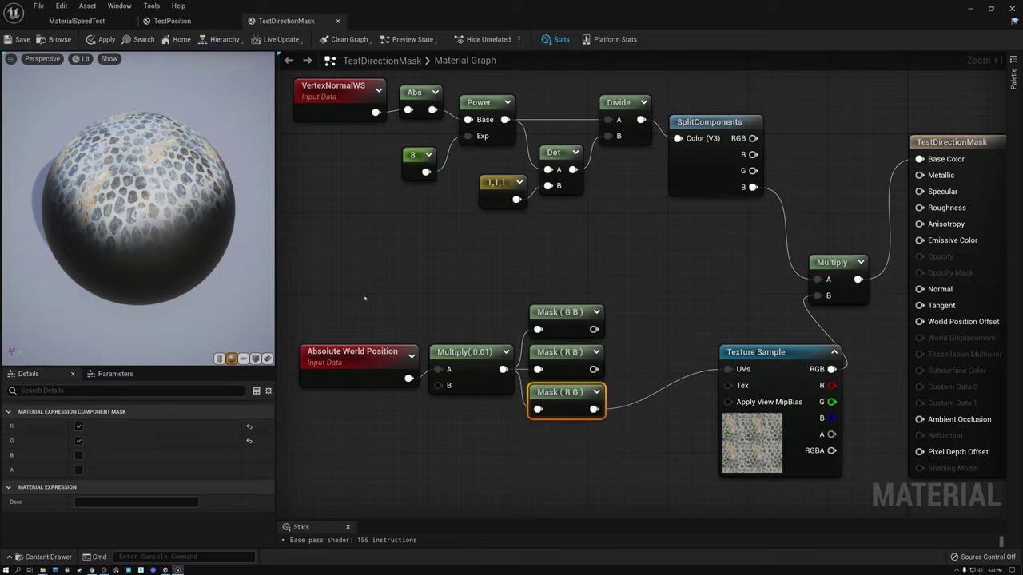
# Shift the position and mask nodes left and add a LinearInterpolate node with the G B mask as its A input
pyautogui.moveTo(364, 297); pyautogui.dragTo(569, 445)
pyautogui.moveTo(575, 393); pyautogui.dragTo(465, 393)
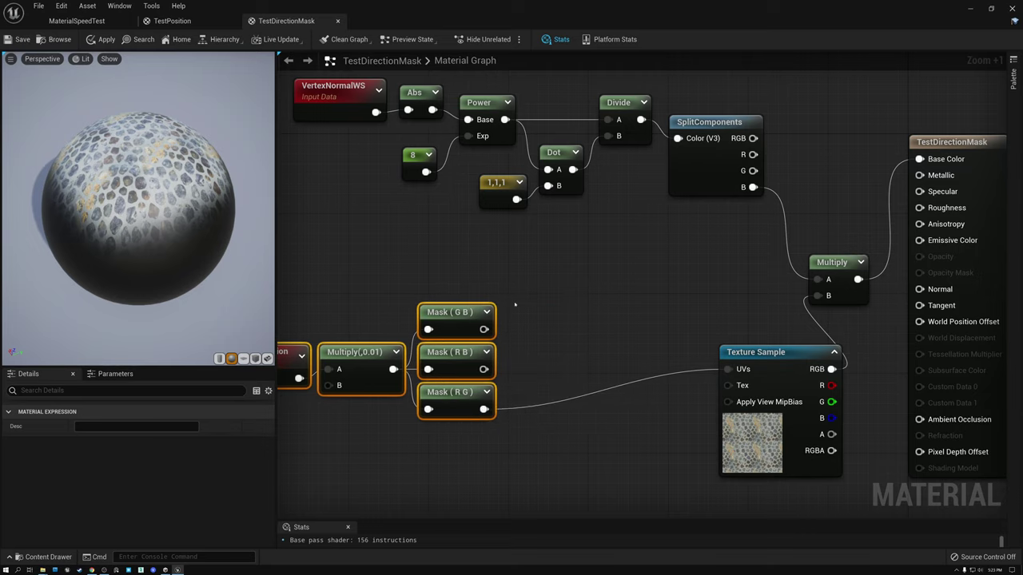
pyautogui.moveTo(483, 329); pyautogui.dragTo(564, 331)
pyautogui.write('lerp')
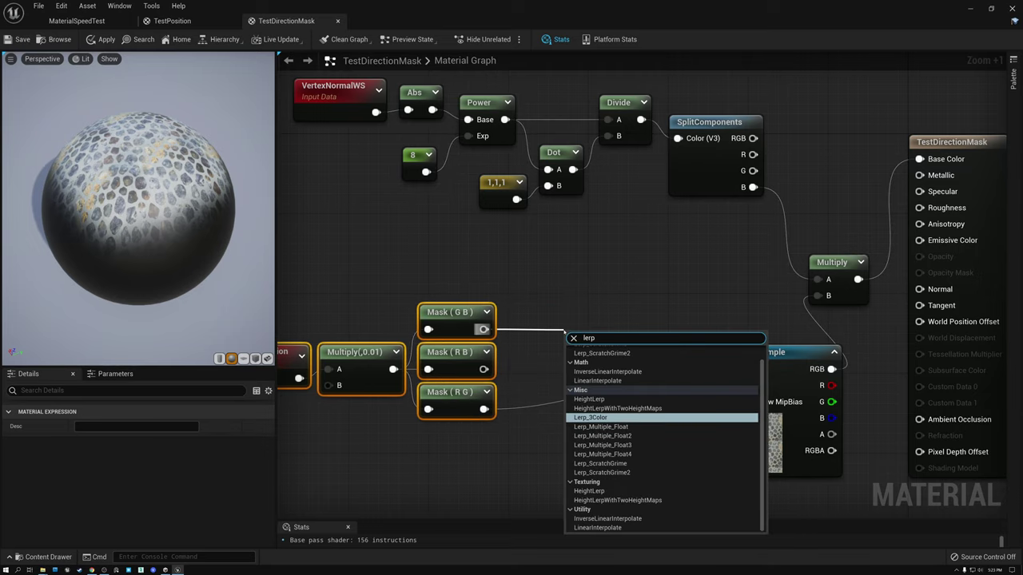
pyautogui.click(596, 380)
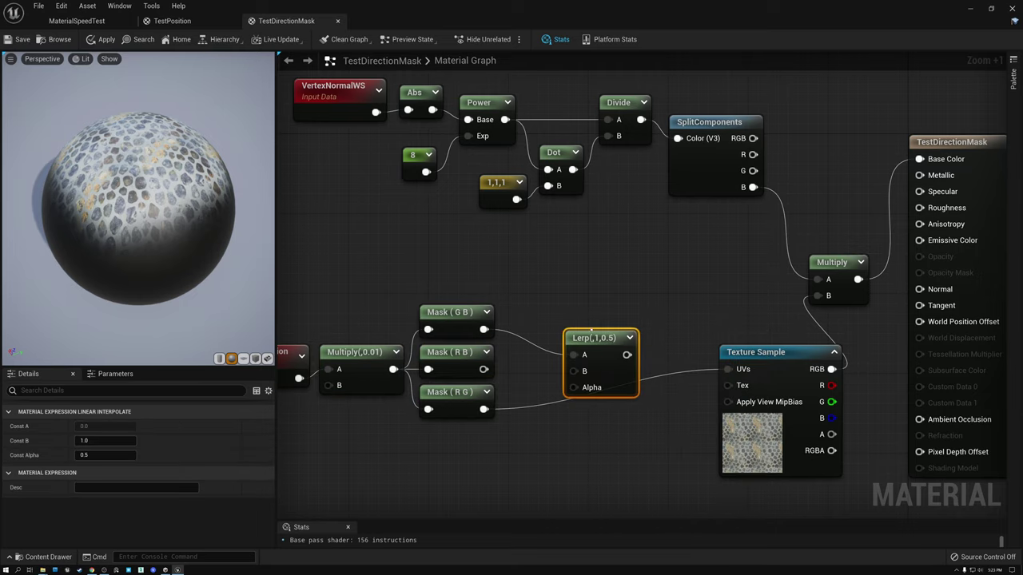
pyautogui.moveTo(580, 336); pyautogui.dragTo(583, 290)
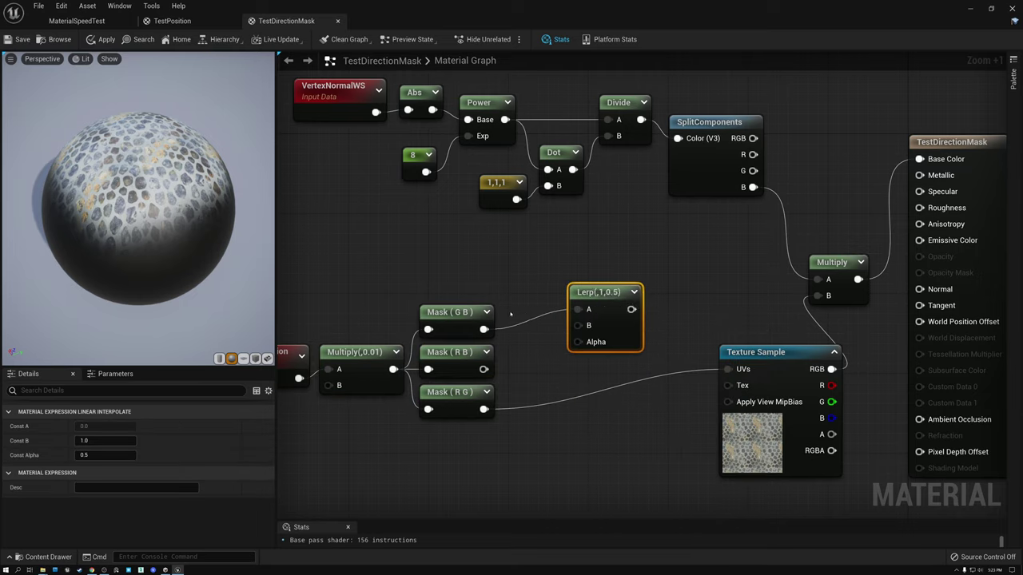
# Connect the R B mask to the Lerp's B and the SplitComponents G output to its Alpha, moving the Lerp closer to the masks
pyautogui.click(452, 313)
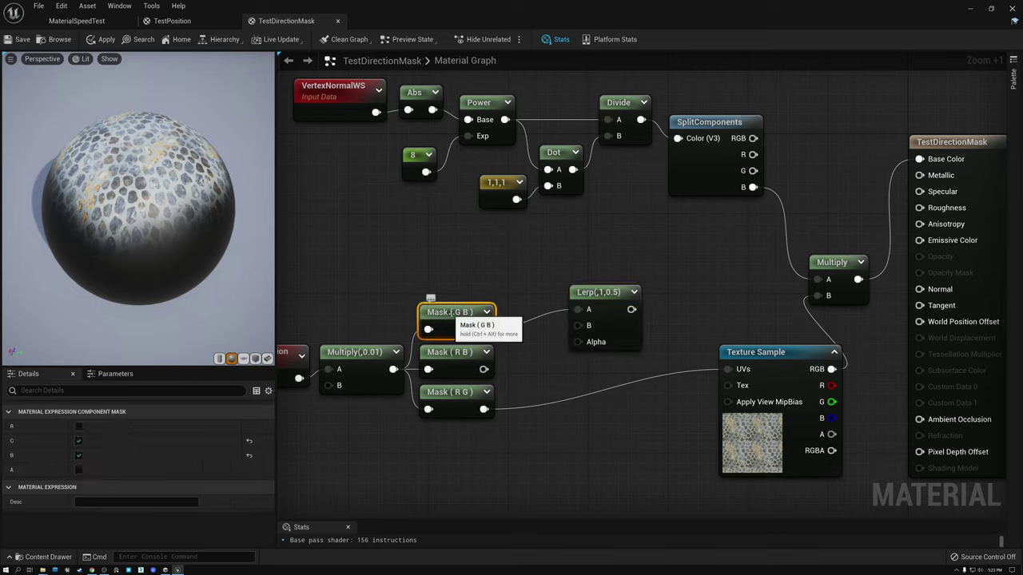
pyautogui.moveTo(483, 369); pyautogui.dragTo(579, 325)
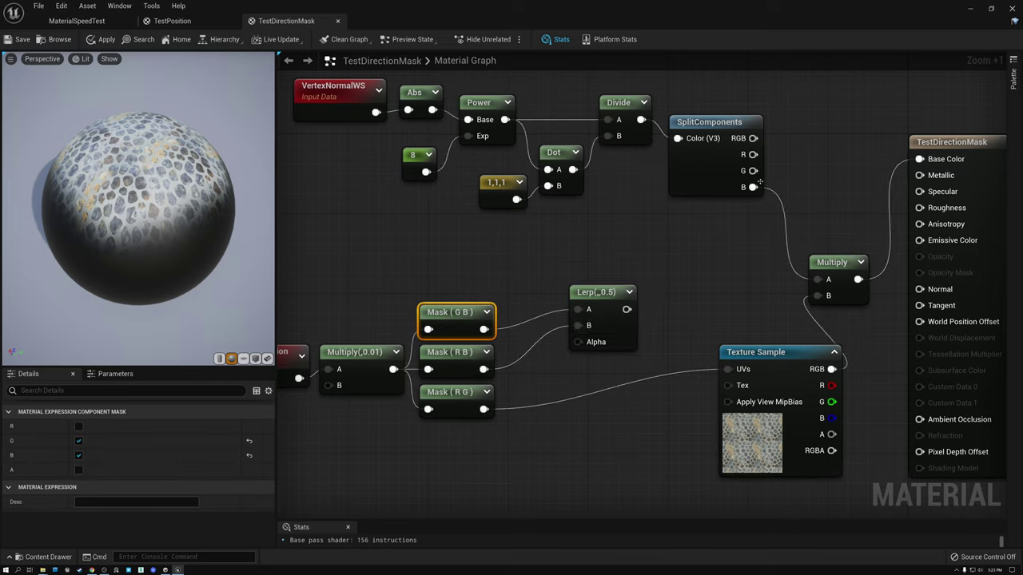
pyautogui.moveTo(753, 187); pyautogui.dragTo(577, 342)
pyautogui.click(583, 294)
# Add a second LinearInterpolate with the first Lerp as A, the R G mask as B, and the SplitComponents B output as Alpha
pyautogui.moveTo(574, 299); pyautogui.dragTo(624, 347)
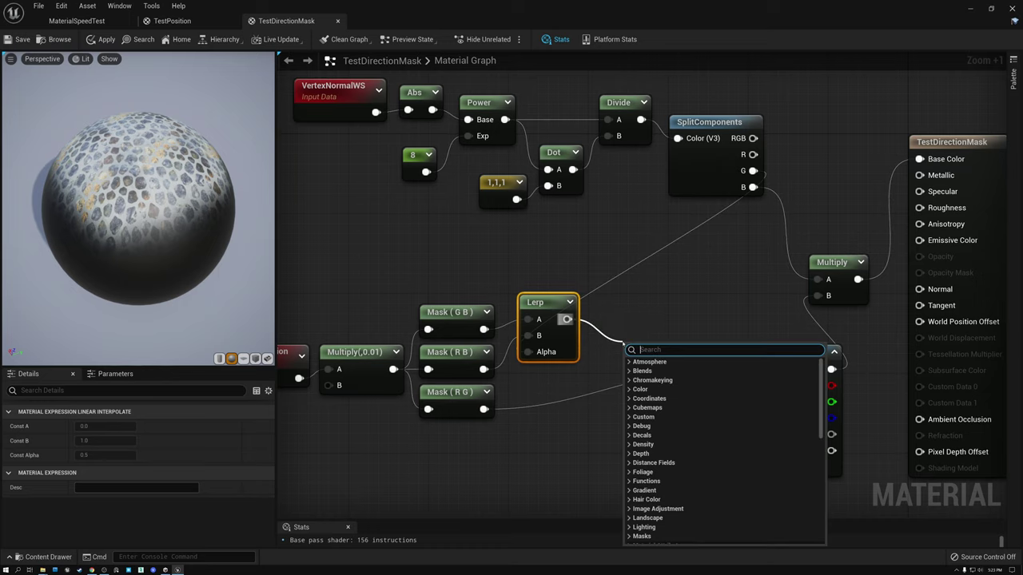
pyautogui.write('lerp')
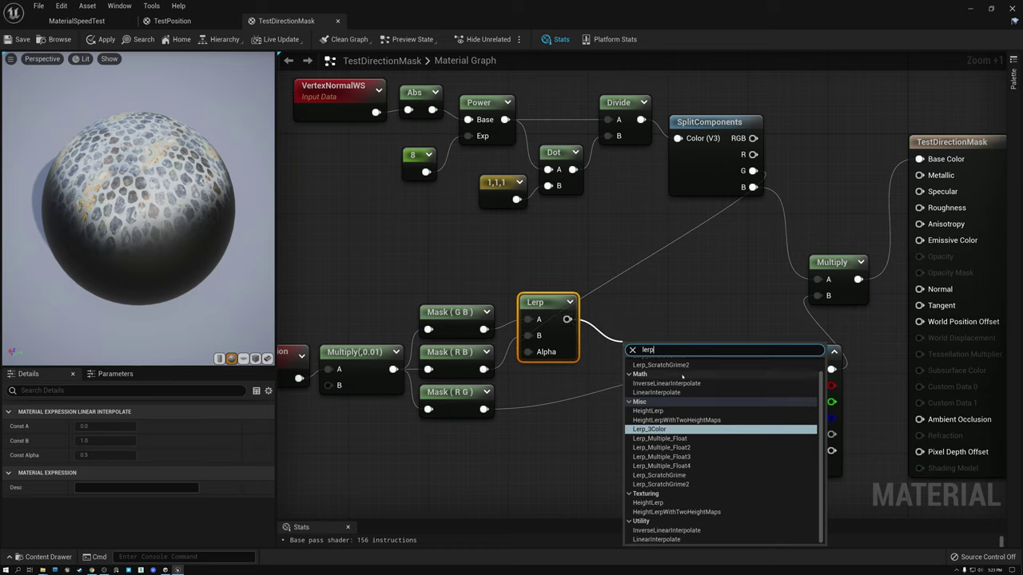
pyautogui.click(657, 393)
pyautogui.moveTo(483, 409); pyautogui.dragTo(634, 385)
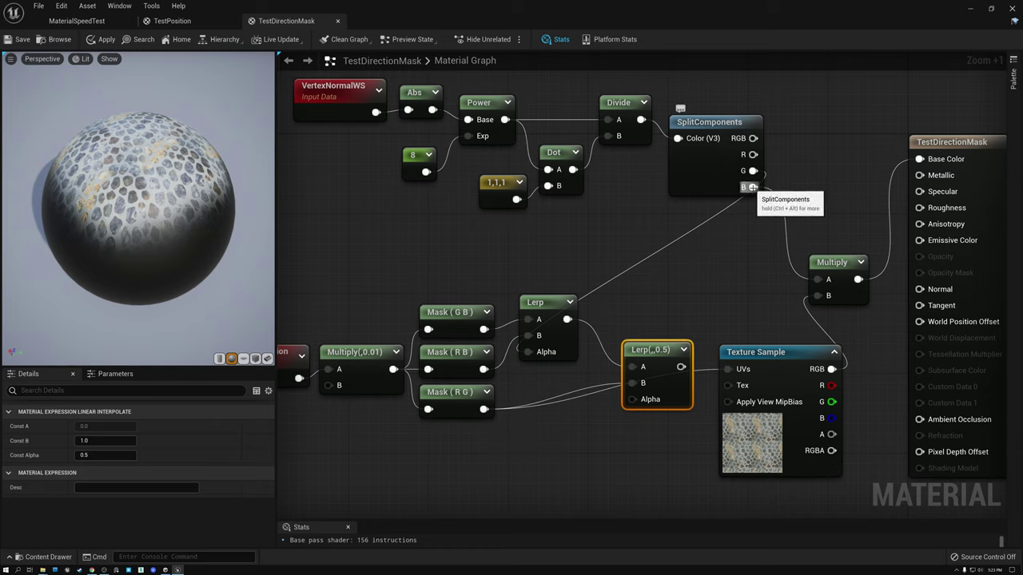
pyautogui.moveTo(754, 192); pyautogui.dragTo(631, 401)
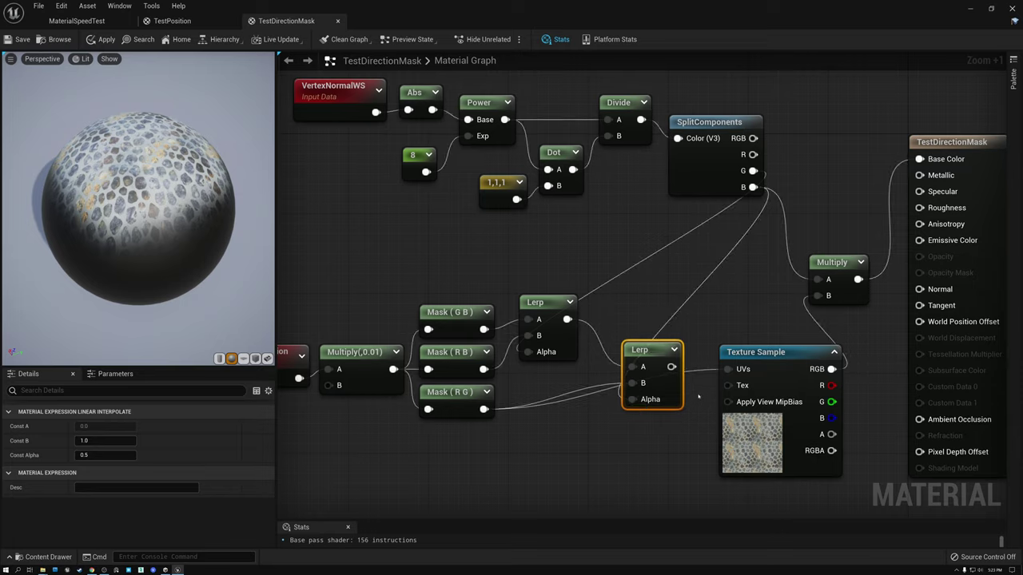
# Drive the Texture Sample's UVs from the second Lerp and connect its RGB straight to Base Color in place of the deleted final Multiply
pyautogui.moveTo(672, 367); pyautogui.dragTo(727, 369)
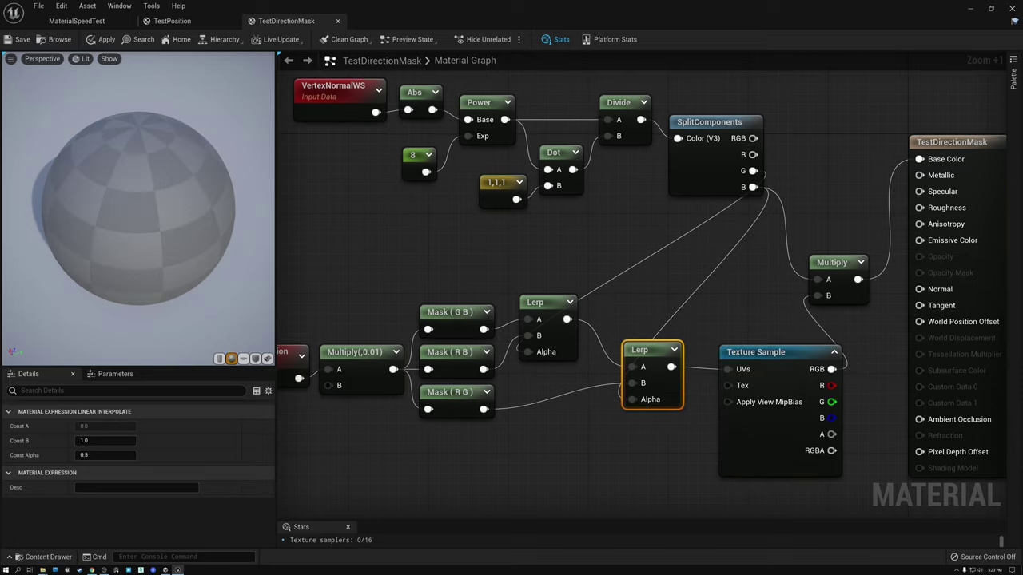
pyautogui.click(837, 263)
pyautogui.press('Delete')
pyautogui.moveTo(831, 369); pyautogui.dragTo(919, 159)
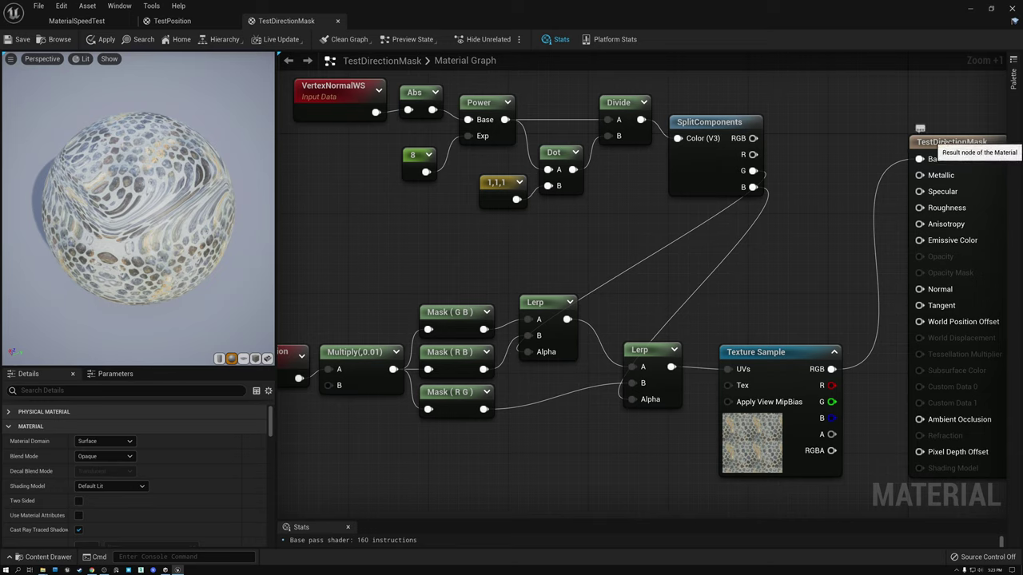
# Inspect the cobblestone projection on the preview sphere up close and from a lower angle, especially the transitions between directions
pyautogui.moveTo(129, 247)
pyautogui.mouseDown()
pyautogui.moveTo(160, 244)
pyautogui.moveTo(184, 200)
pyautogui.moveTo(147, 220)
pyautogui.moveTo(135, 247)
pyautogui.mouseUp()
pyautogui.moveTo(136, 247); pyautogui.dragTo(132, 228, button='right')
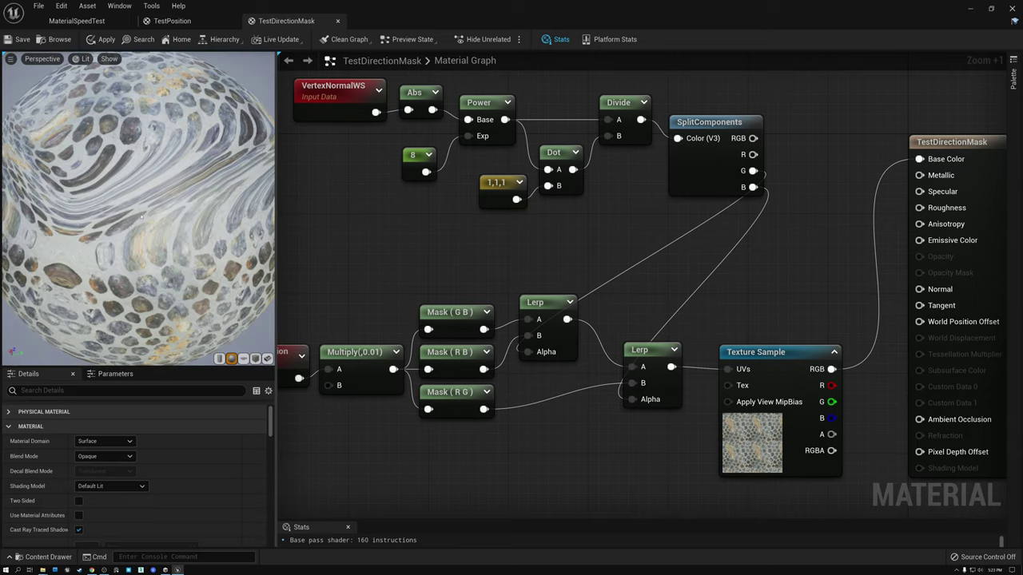
pyautogui.scroll(-5, 128, 240)
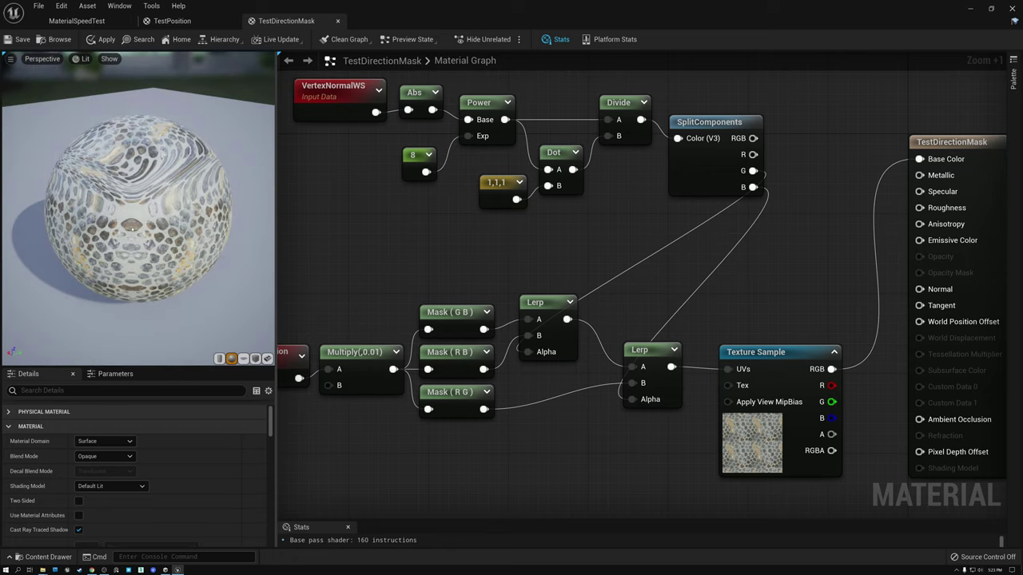
# Set the constant driving the Power node's exponent to 64 and check the narrowed transition bands on the preview sphere
pyautogui.moveTo(109, 208); pyautogui.dragTo(114, 181)
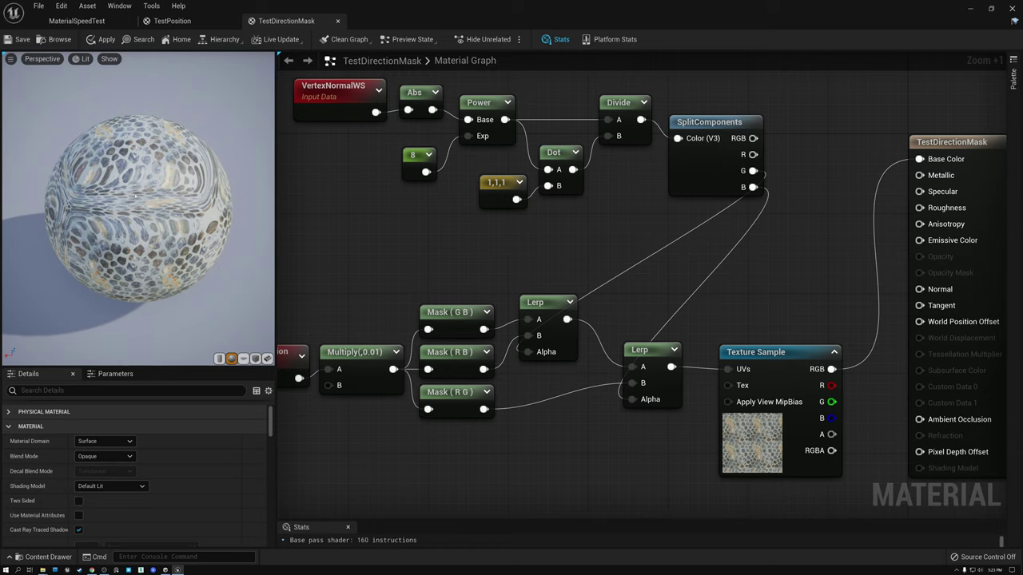
pyautogui.moveTo(120, 237); pyautogui.dragTo(99, 202)
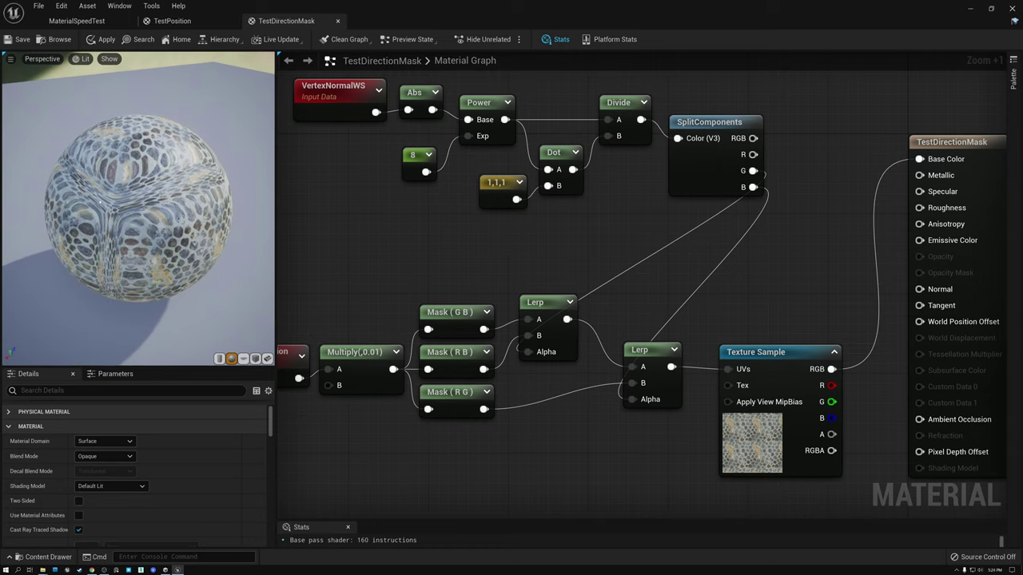
pyautogui.click(414, 166)
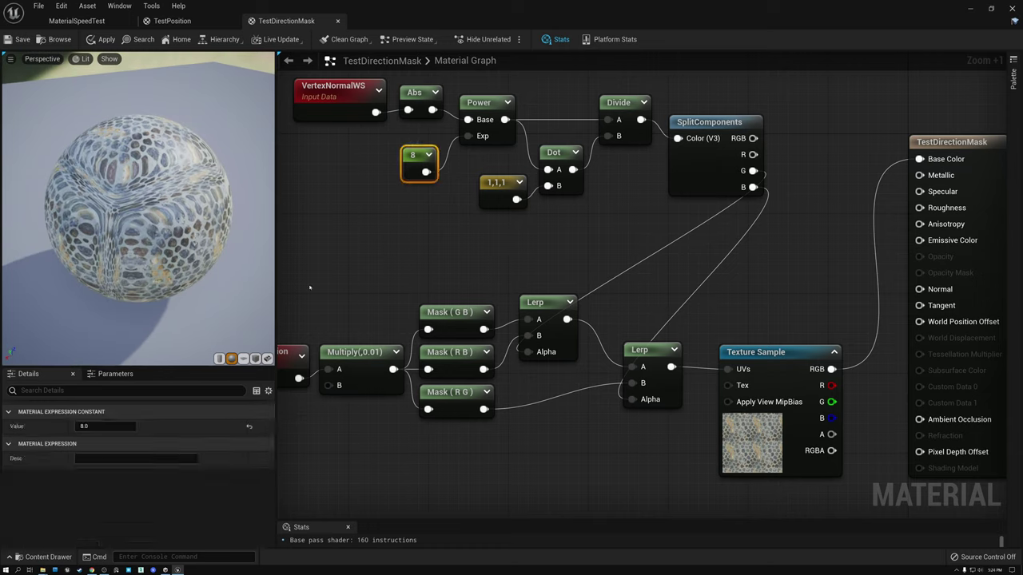
pyautogui.click(84, 426)
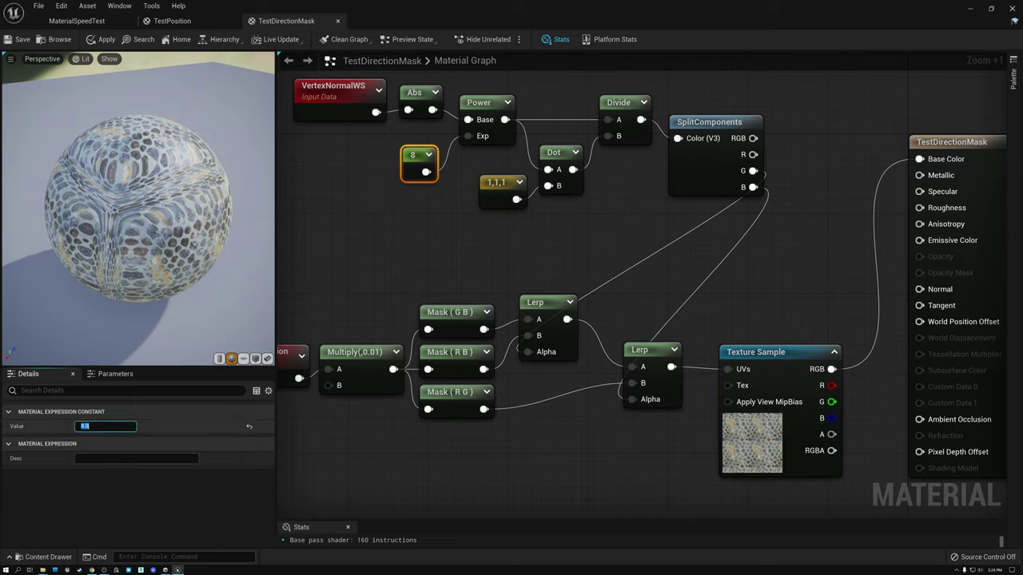
pyautogui.write('64')
pyautogui.press('Return')
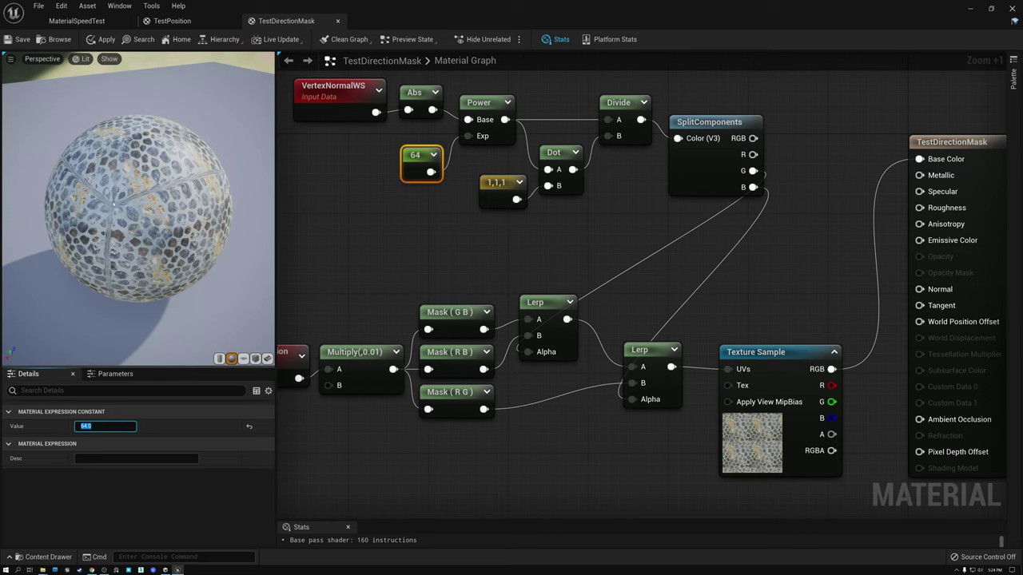
pyautogui.scroll(8, 114, 203)
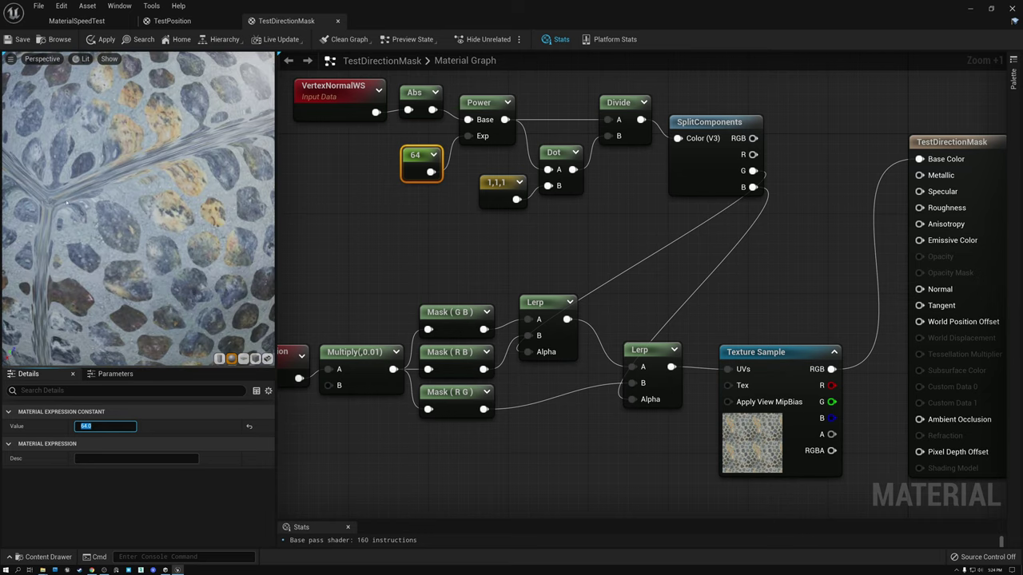
pyautogui.moveTo(91, 183); pyautogui.dragTo(185, 209)
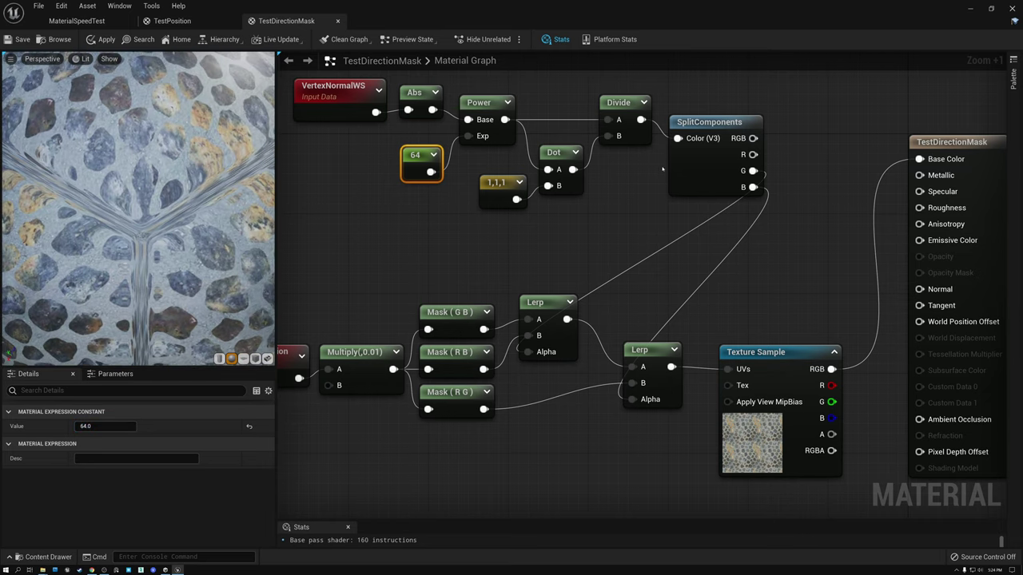
# Insert a Round node between Divide and SplitComponents, shifting SplitComponents aside and placing Round right beside Divide
pyautogui.moveTo(698, 120); pyautogui.dragTo(777, 120)
pyautogui.moveTo(640, 119); pyautogui.dragTo(678, 181)
pyautogui.write('round')
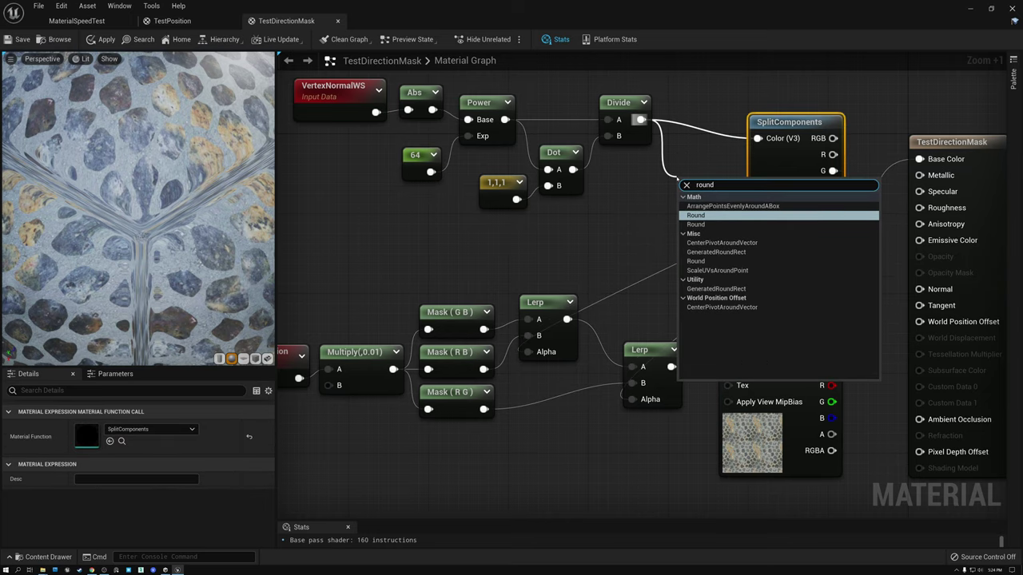
pyautogui.click(695, 215)
pyautogui.moveTo(720, 201); pyautogui.dragTo(757, 138)
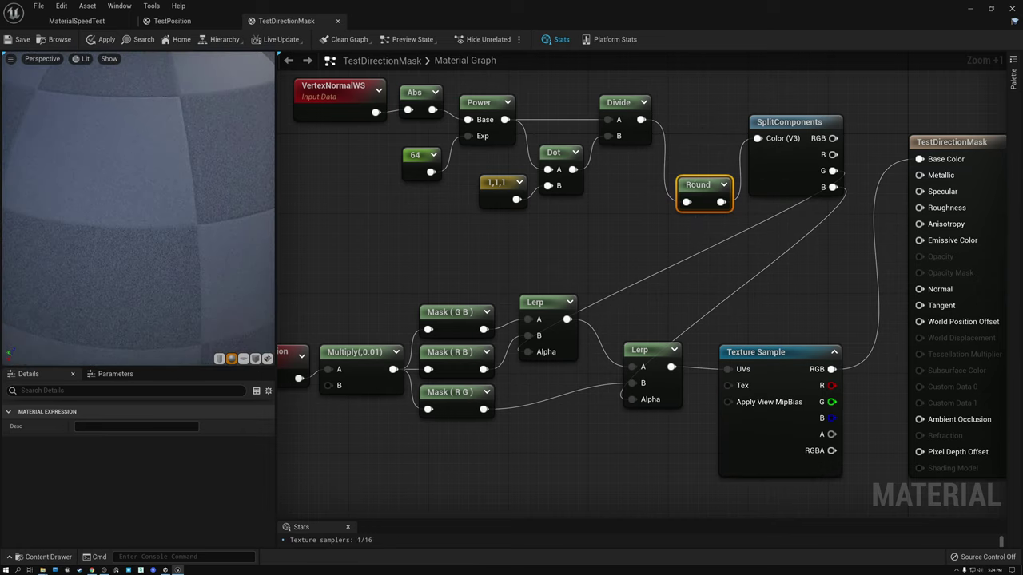
pyautogui.moveTo(697, 185); pyautogui.dragTo(679, 102)
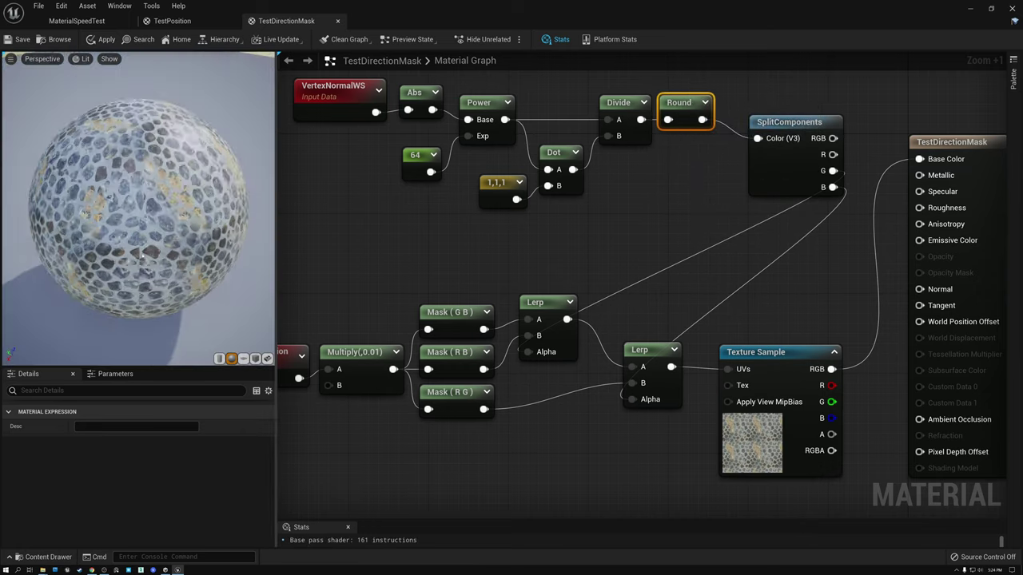
# Examine the rounded projection on the preview sphere from near and far, looking for seam artifacts where the directions meet
pyautogui.scroll(3, 143, 256)
pyautogui.moveTo(143, 255); pyautogui.dragTo(145, 242)
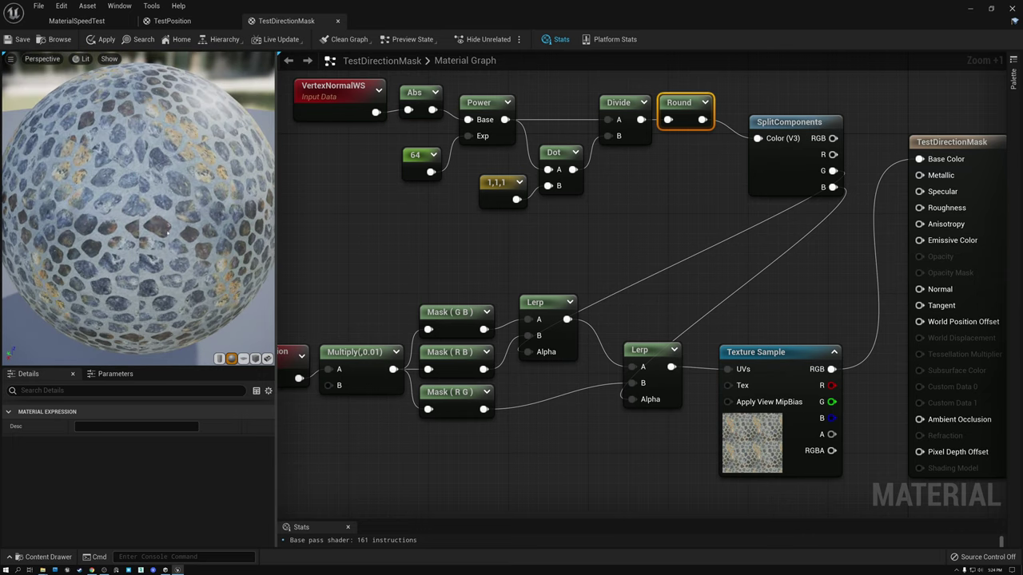
pyautogui.scroll(5, 158, 199)
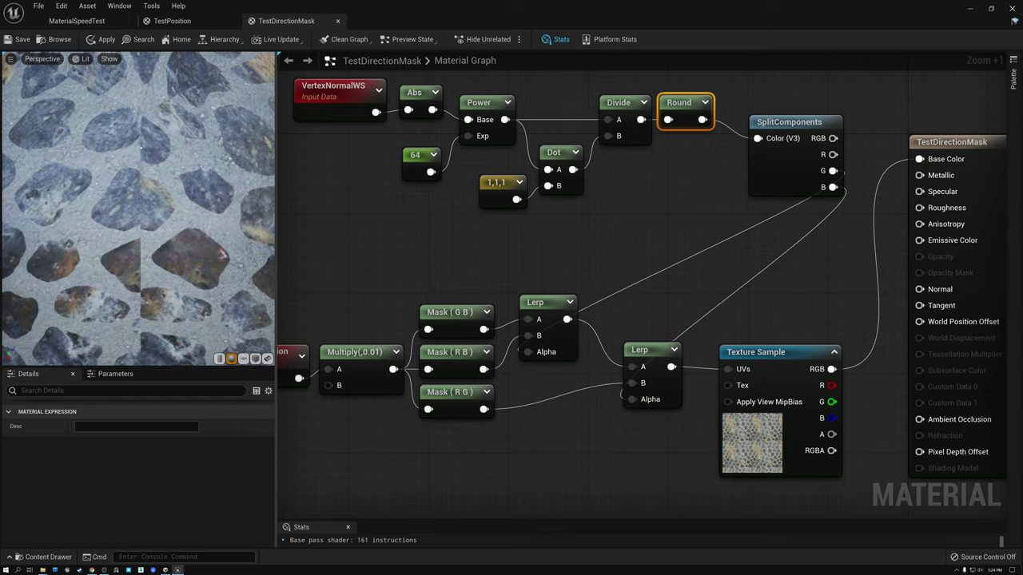
pyautogui.scroll(-5, 159, 198)
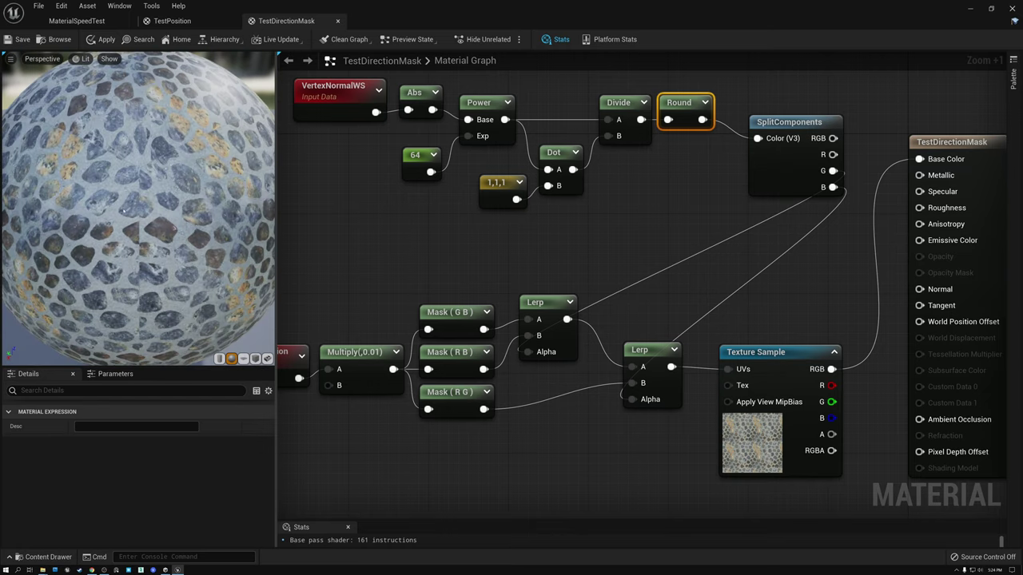
pyautogui.scroll(8, 123, 215)
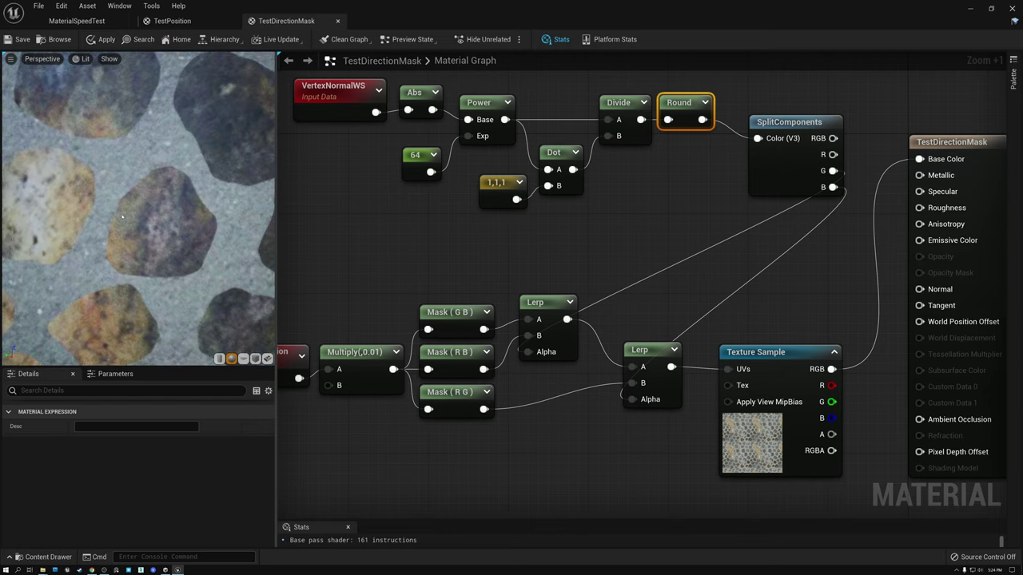
pyautogui.scroll(-6, 122, 216)
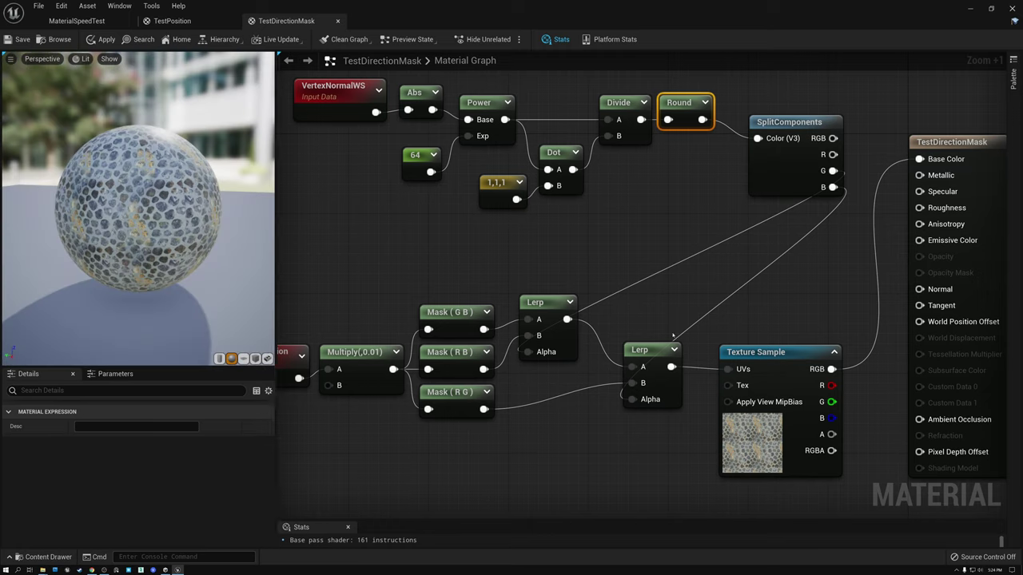
pyautogui.moveTo(769, 356); pyautogui.dragTo(799, 357)
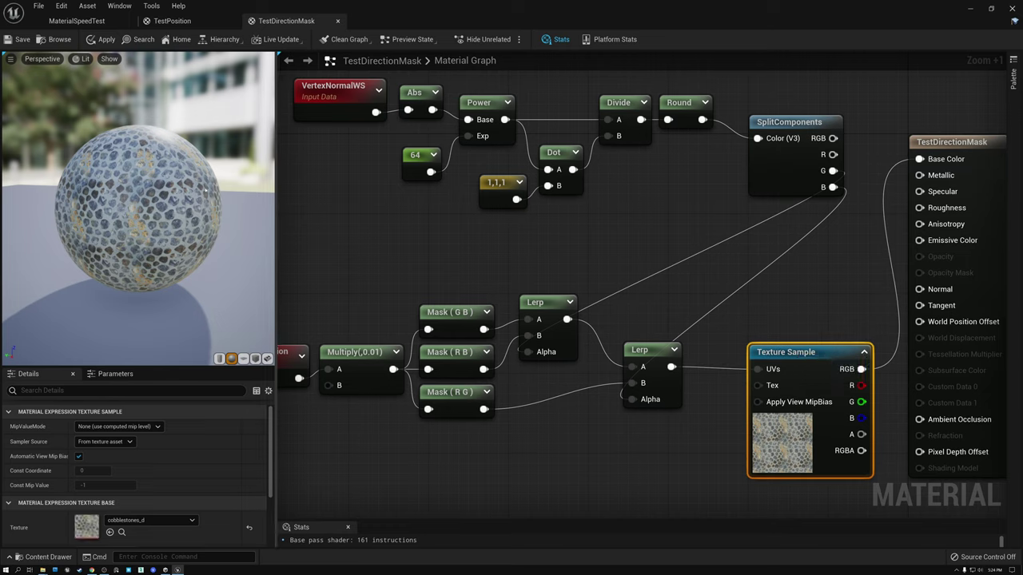
pyautogui.scroll(2, 169, 189)
pyautogui.scroll(5, 155, 182)
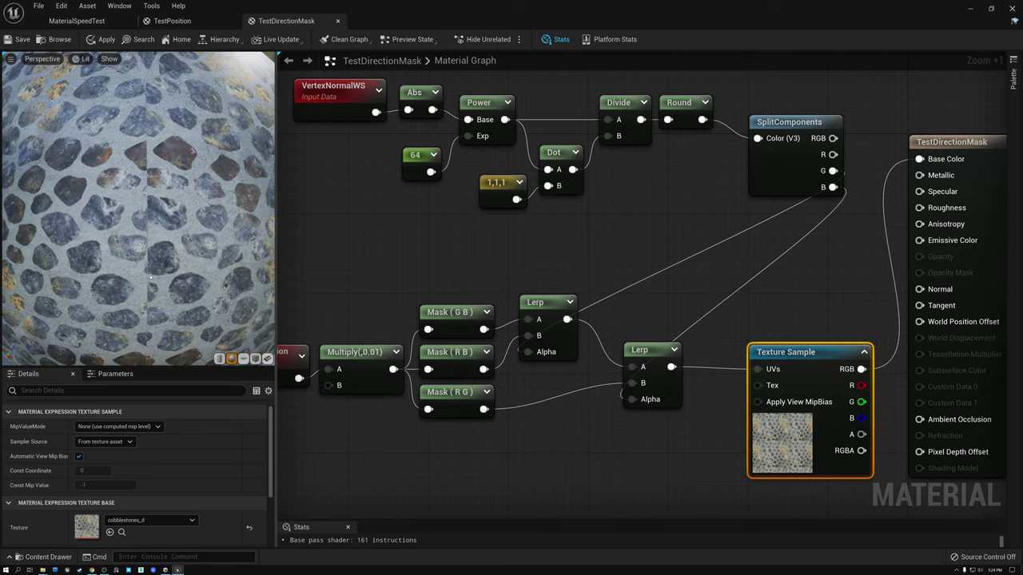
pyautogui.scroll(-5, 151, 286)
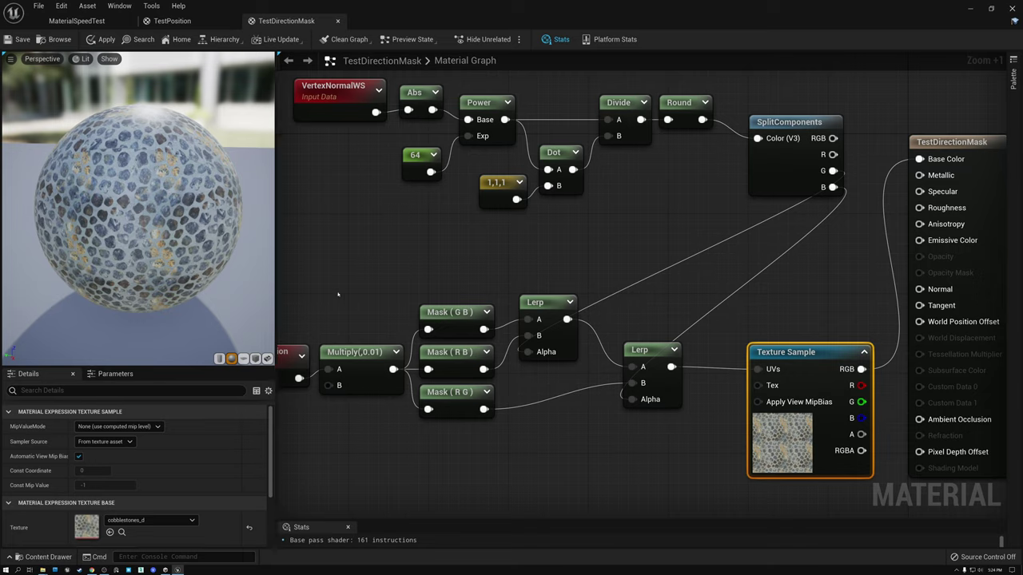
# Move the Multiply and mask nodes away from the Lerps, then duplicate the Texture Sample and drive the copy's UVs from the G B mask
pyautogui.moveTo(347, 277); pyautogui.dragTo(448, 260, button='right')
pyautogui.moveTo(383, 251); pyautogui.dragTo(546, 385)
pyautogui.moveTo(560, 297); pyautogui.dragTo(411, 296)
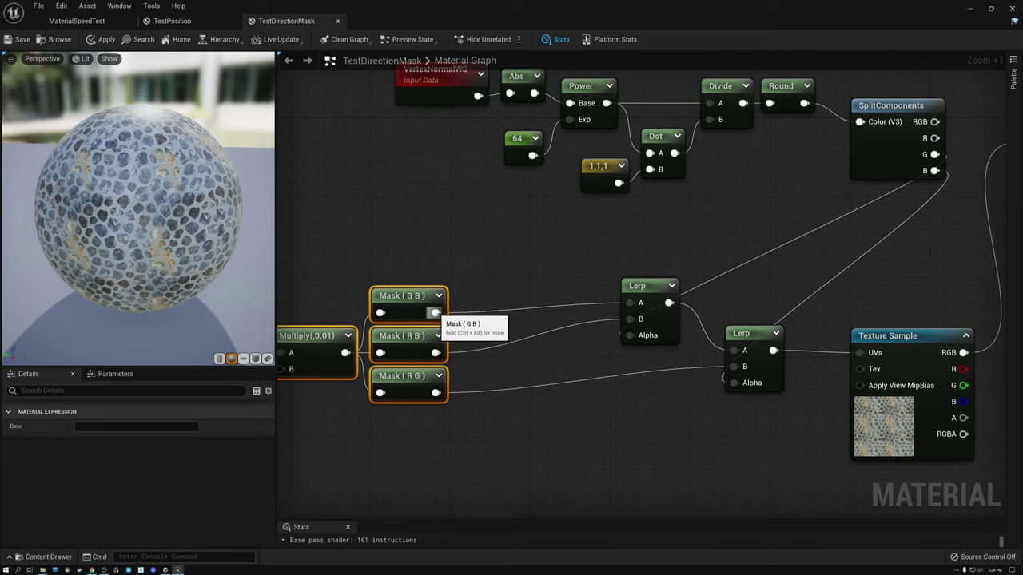
pyautogui.click(912, 336)
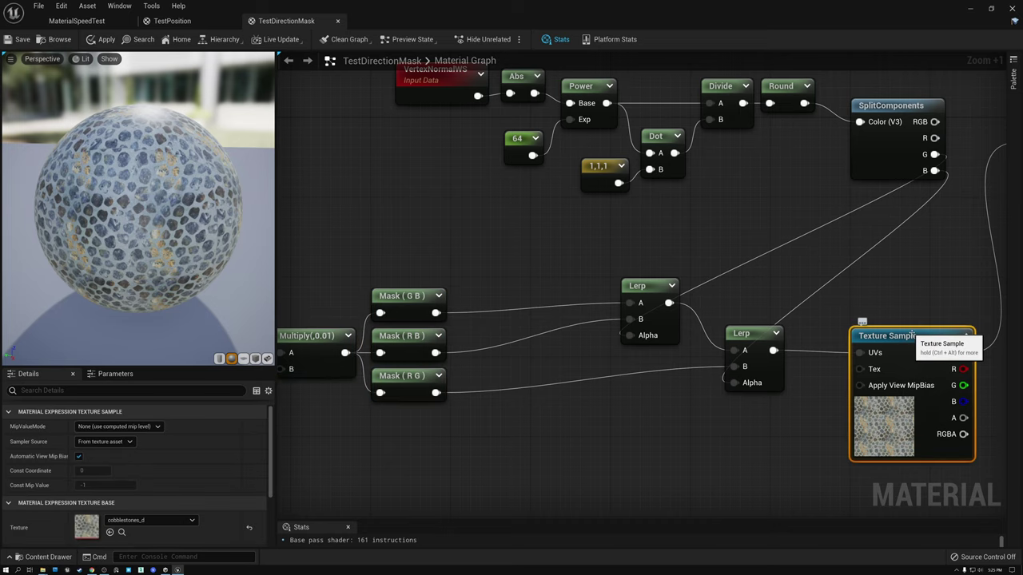
pyautogui.hotkey('ctrl', 'd')
pyautogui.moveTo(940, 347); pyautogui.dragTo(511, 223)
pyautogui.moveTo(435, 313); pyautogui.dragTo(489, 233)
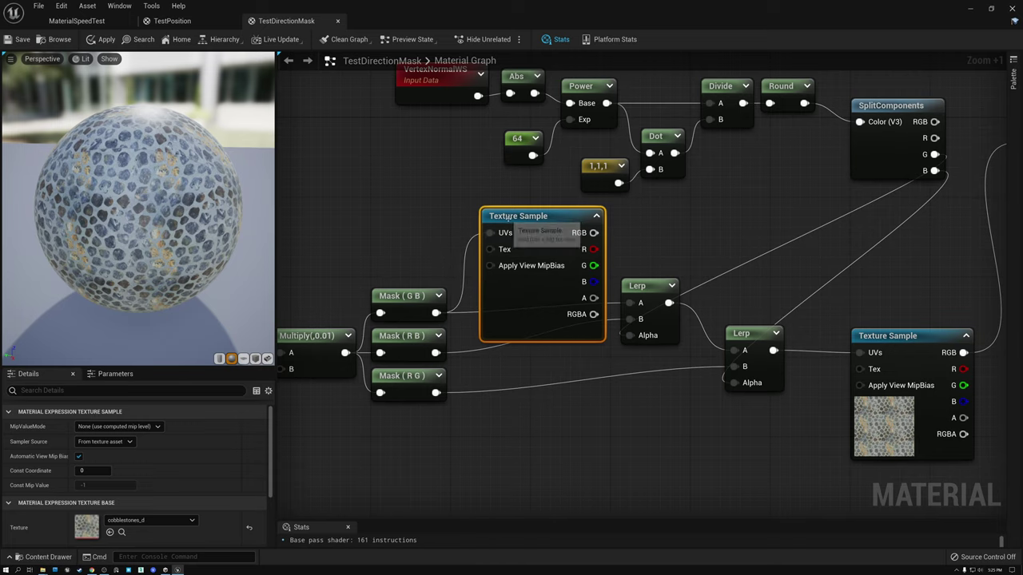
# Add two more Texture Sample copies stacked below the first, with UVs driven by the R B mask and the R G mask
pyautogui.hotkey('ctrl', 'd')
pyautogui.moveTo(550, 222); pyautogui.dragTo(524, 360)
pyautogui.moveTo(436, 353); pyautogui.dragTo(490, 373)
pyautogui.moveTo(682, 447); pyautogui.dragTo(673, 300, button='right')
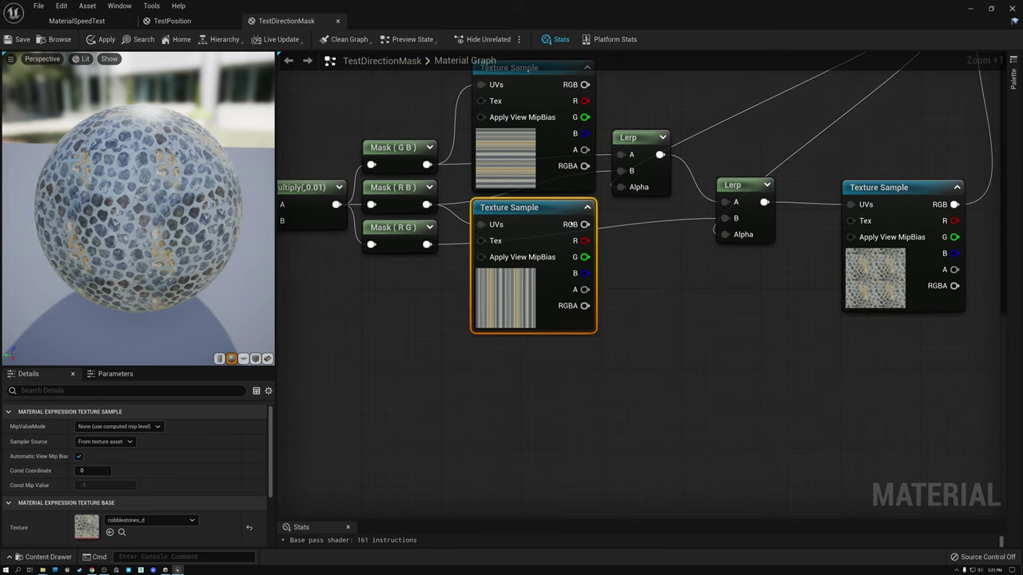
pyautogui.hotkey('ctrl', 'w')
pyautogui.moveTo(592, 222); pyautogui.dragTo(531, 357)
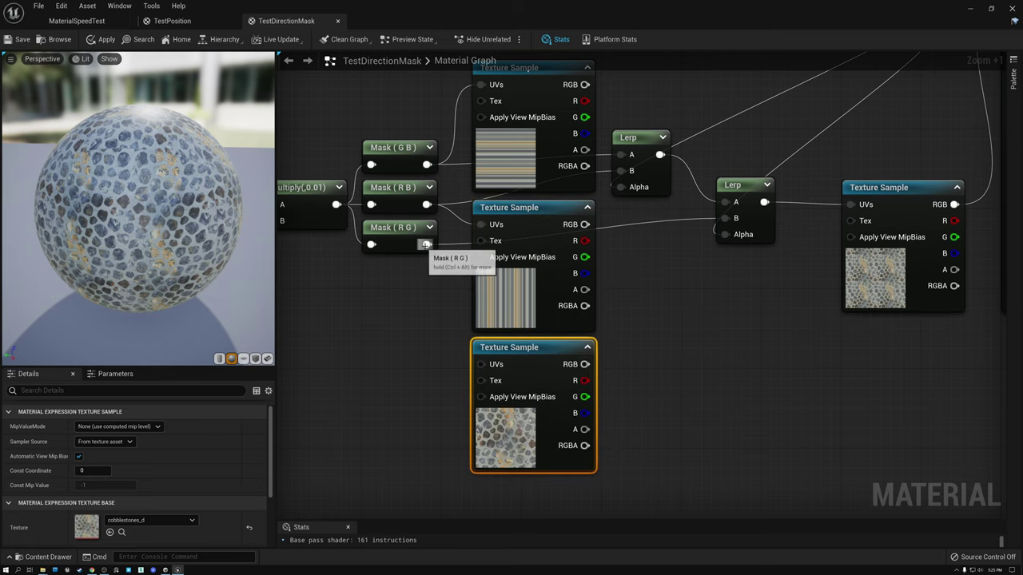
pyautogui.moveTo(427, 245); pyautogui.dragTo(483, 365)
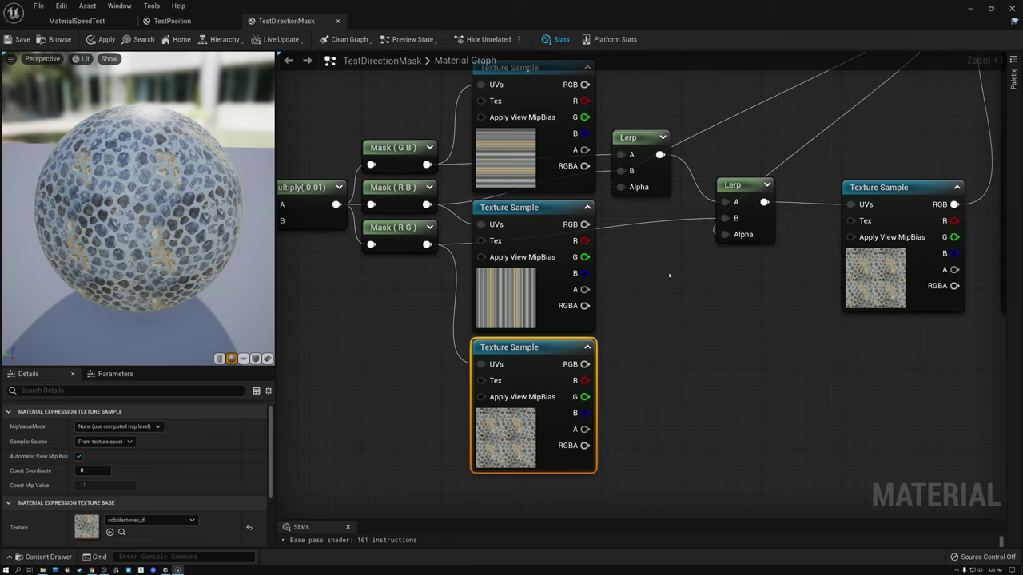
# Move both Lerps away from the new samples and connect the G B and R B samples' RGB to the first Lerp's A and B
pyautogui.moveTo(670, 275); pyautogui.dragTo(501, 376, button='right')
pyautogui.moveTo(452, 211); pyautogui.dragTo(555, 336)
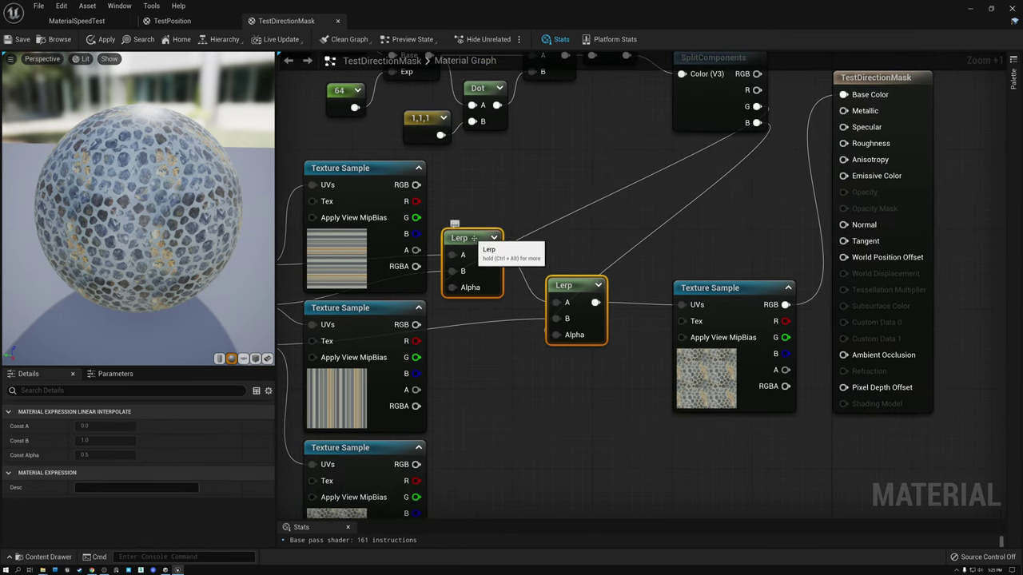
pyautogui.moveTo(473, 238); pyautogui.dragTo(522, 238)
pyautogui.moveTo(415, 185); pyautogui.dragTo(502, 254)
pyautogui.moveTo(416, 324); pyautogui.dragTo(502, 271)
pyautogui.moveTo(665, 203); pyautogui.dragTo(652, 244, button='right')
pyautogui.moveTo(743, 163); pyautogui.dragTo(489, 328)
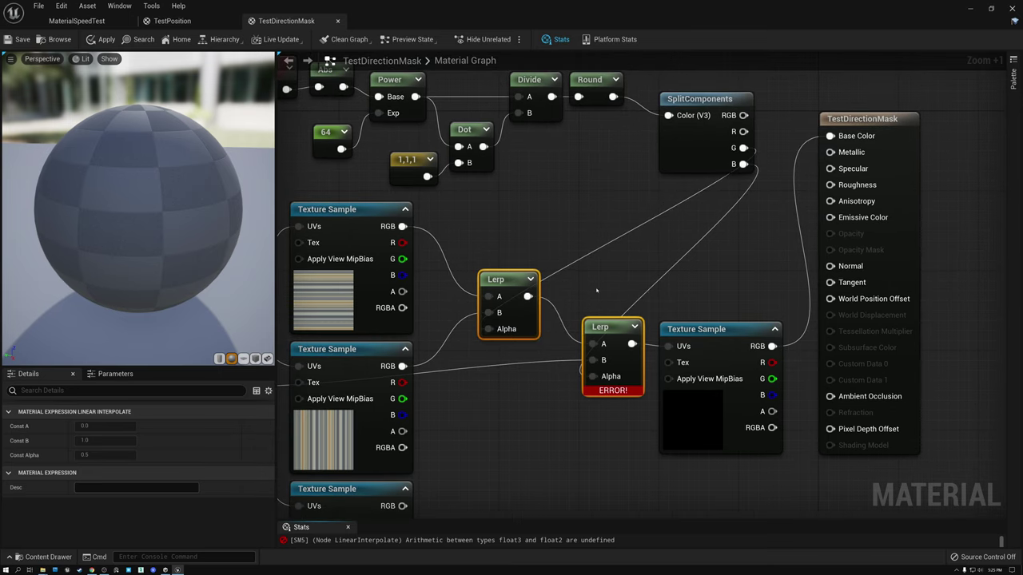
# Connect the R G Texture Sample's RGB to the second Lerp's B, keeping the SplitComponents B output as its Alpha
pyautogui.moveTo(596, 290); pyautogui.dragTo(655, 237, button='right')
pyautogui.moveTo(545, 418); pyautogui.dragTo(539, 347, button='right')
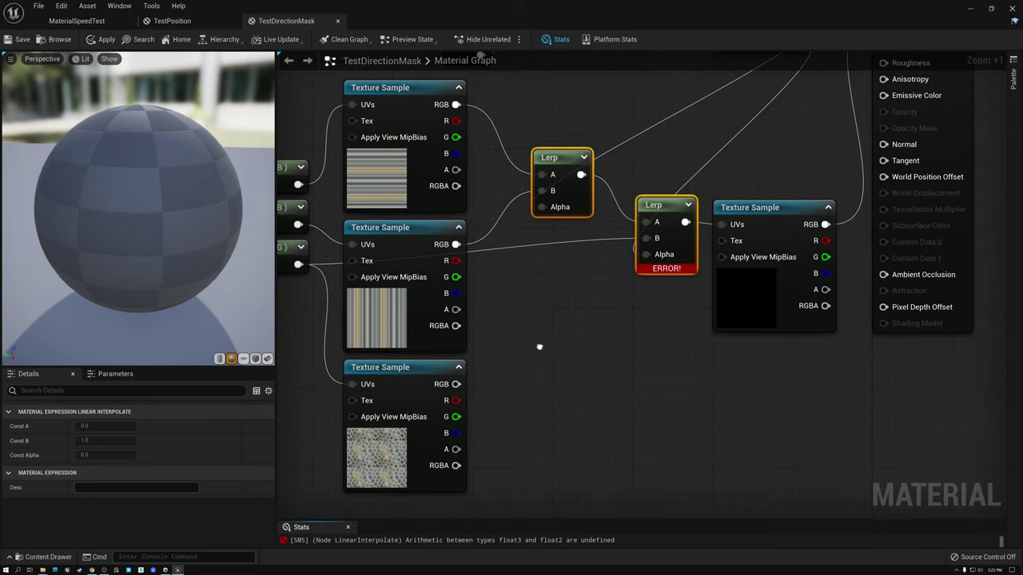
pyautogui.moveTo(456, 385); pyautogui.dragTo(645, 254)
pyautogui.moveTo(760, 125); pyautogui.dragTo(645, 270, button='right')
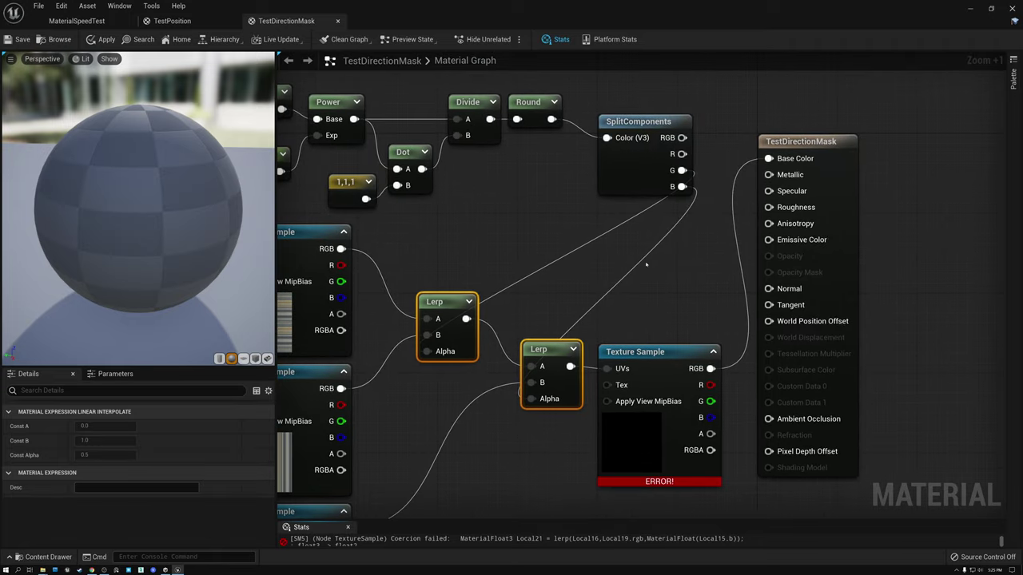
pyautogui.moveTo(682, 186); pyautogui.dragTo(527, 397)
pyautogui.moveTo(523, 457); pyautogui.dragTo(500, 342, button='right')
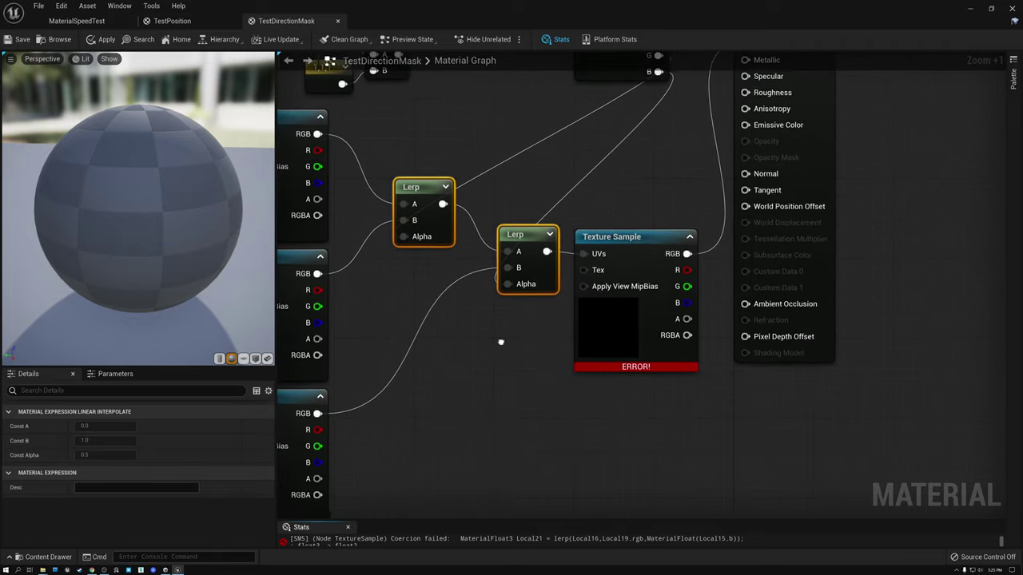
# Delete the old Texture Sample after the second Lerp and connect that Lerp's output directly to Base Color
pyautogui.click(611, 236)
pyautogui.press('Delete')
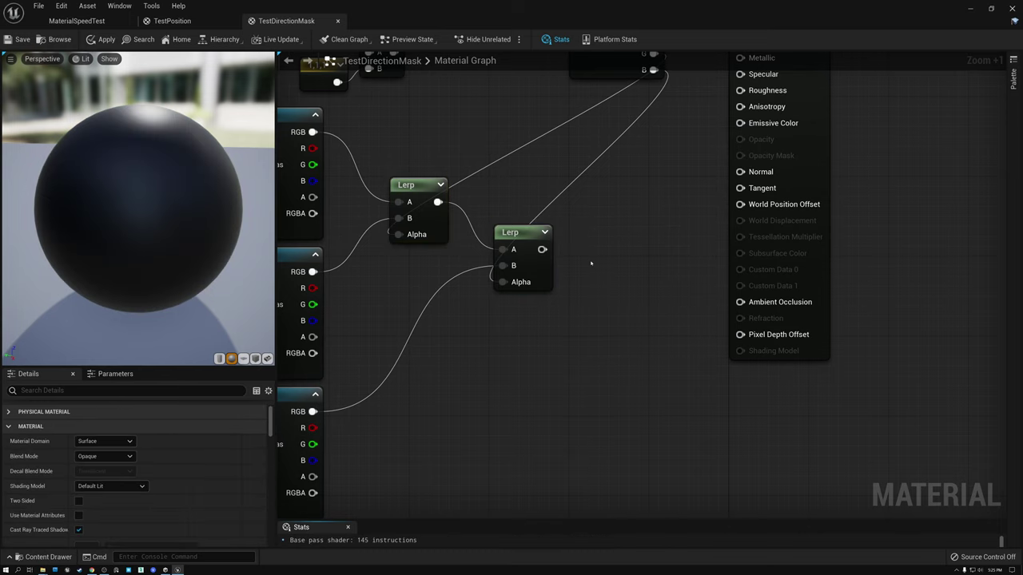
pyautogui.scroll(-3, 592, 264)
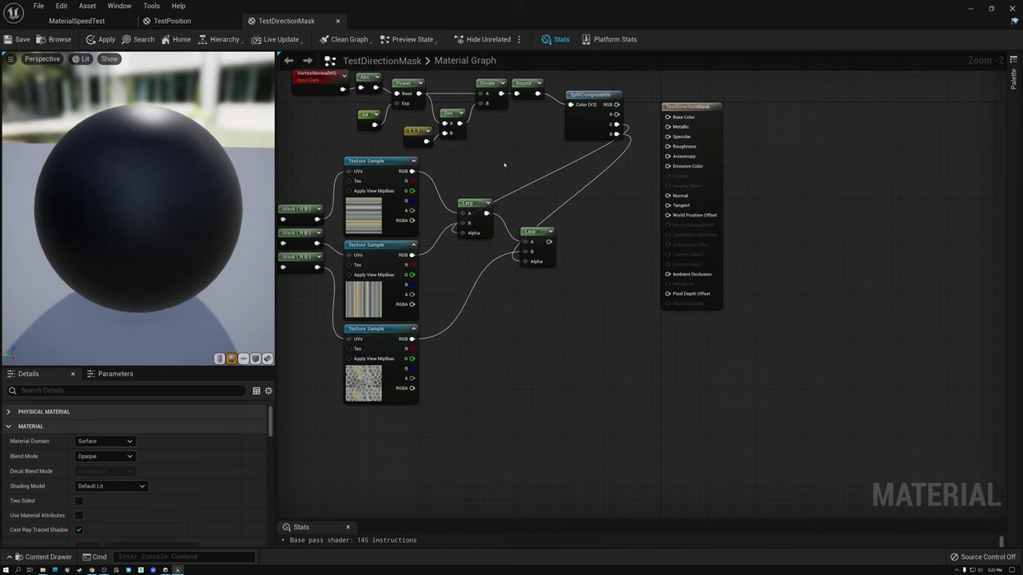
pyautogui.moveTo(505, 165); pyautogui.dragTo(594, 233, button='right')
pyautogui.rightClick(583, 228)
pyautogui.click(546, 190)
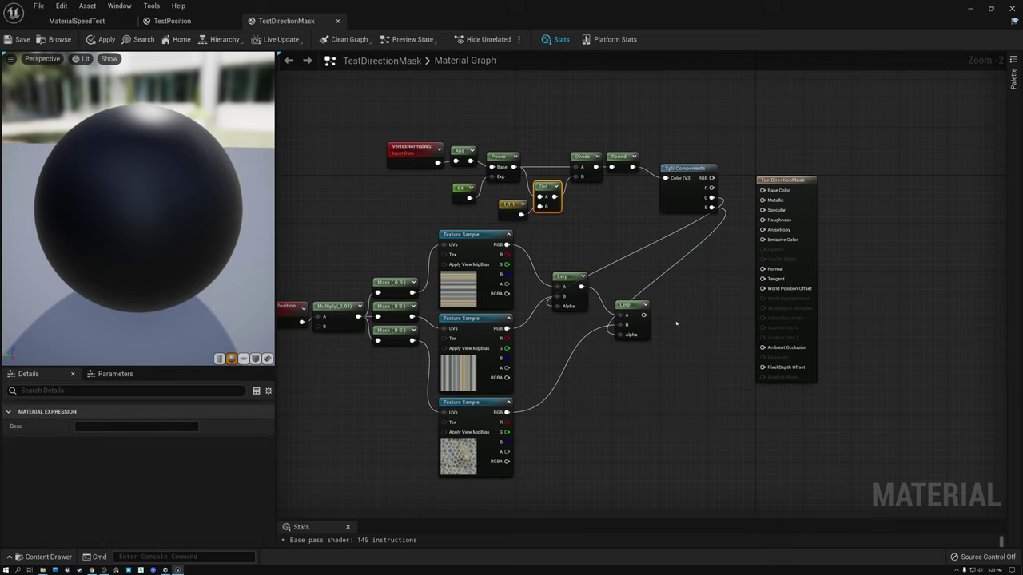
pyautogui.moveTo(644, 315); pyautogui.dragTo(763, 191)
# Review the three-sample graph and inspect its cobblestone projection on the preview sphere up close and from another angle
pyautogui.moveTo(573, 236); pyautogui.dragTo(676, 222, button='right')
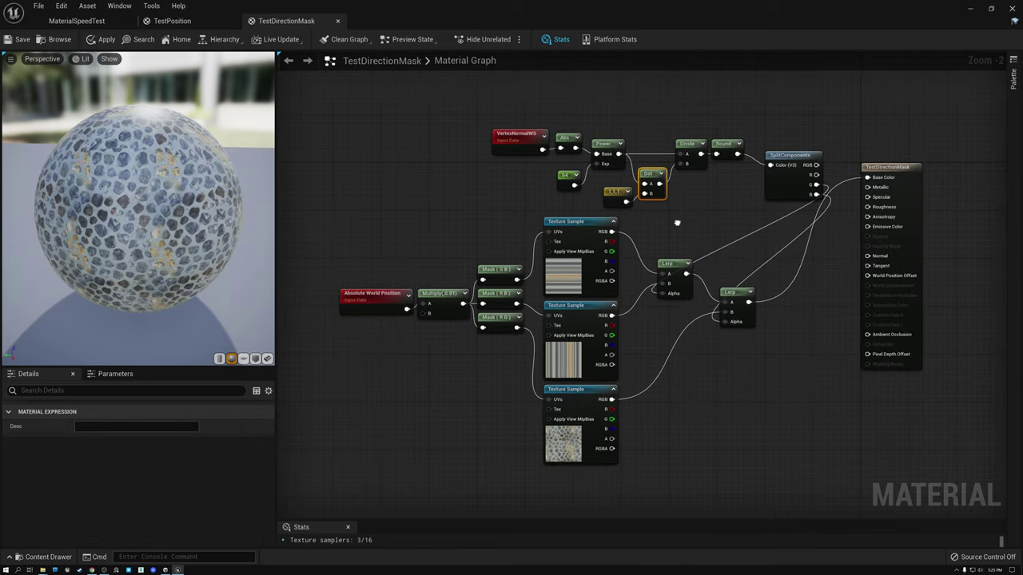
pyautogui.scroll(1, 676, 224)
pyautogui.scroll(-4, 142, 204)
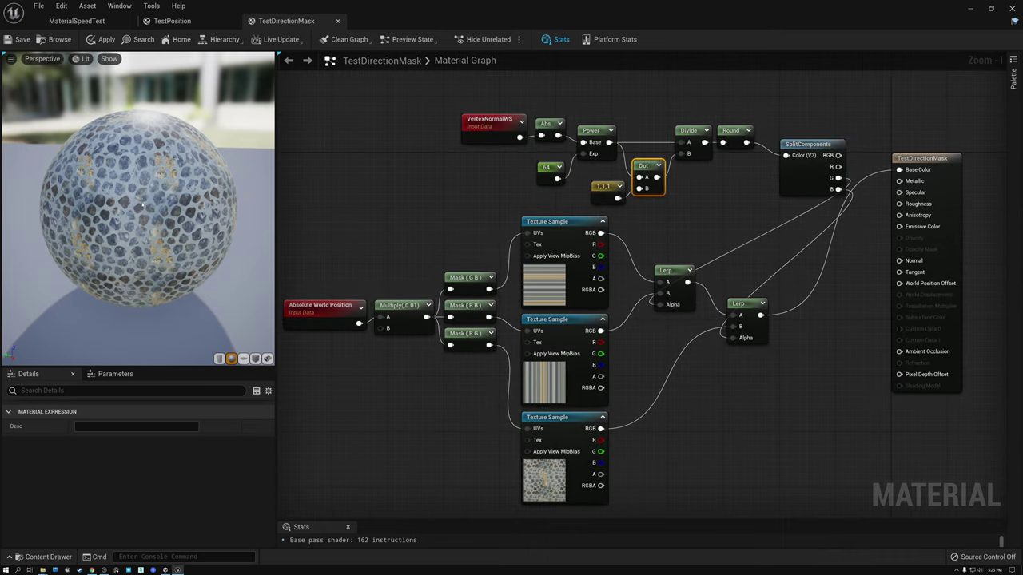
pyautogui.scroll(5, 143, 204)
pyautogui.scroll(5, 143, 205)
pyautogui.scroll(-3, 143, 204)
pyautogui.moveTo(142, 205); pyautogui.dragTo(235, 220)
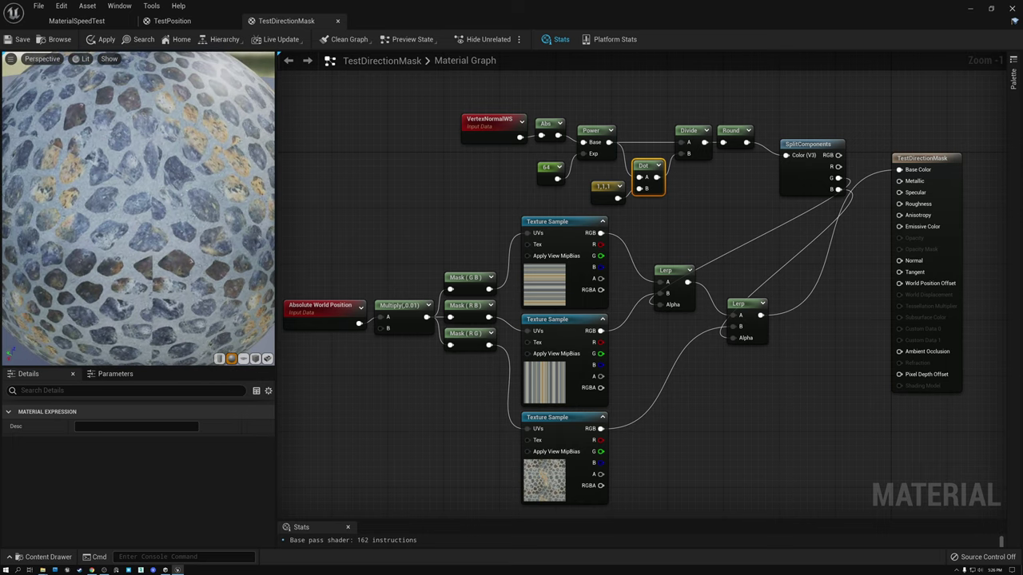
# Set the constant feeding the Power node's Exp input to 8
pyautogui.scroll(3, 161, 185)
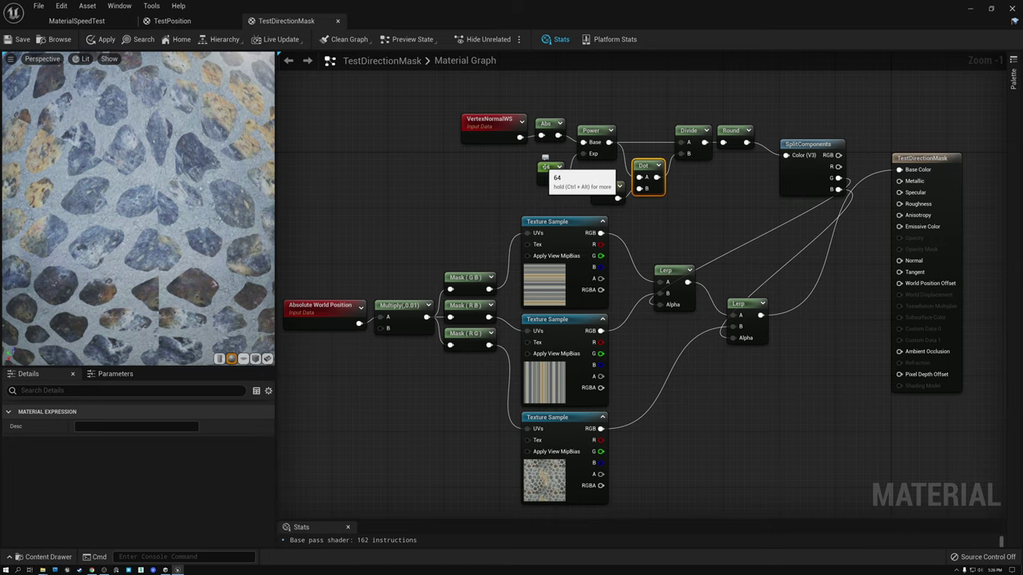
pyautogui.click(546, 163)
pyautogui.scroll(1, 545, 158)
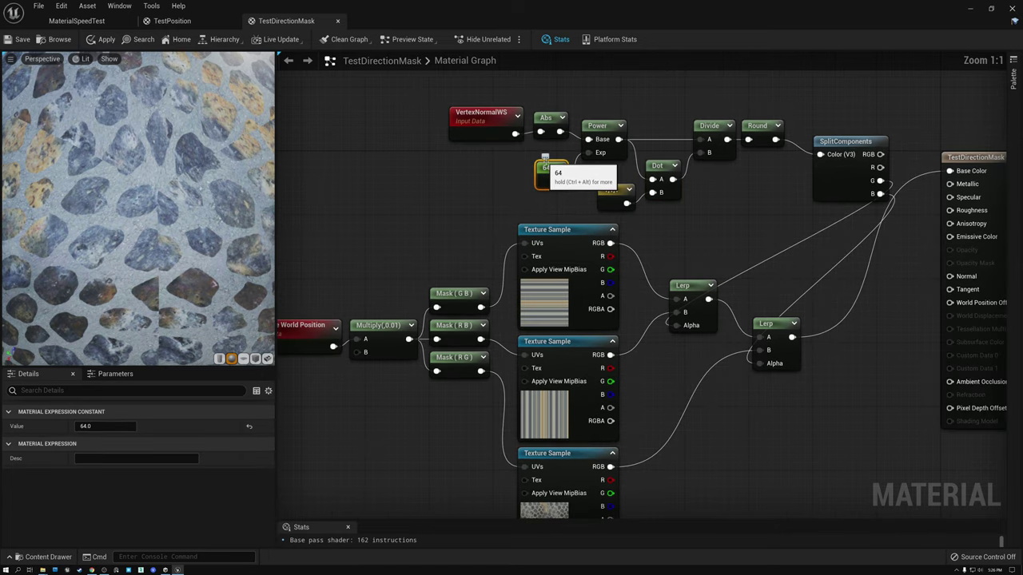
pyautogui.scroll(5, 545, 159)
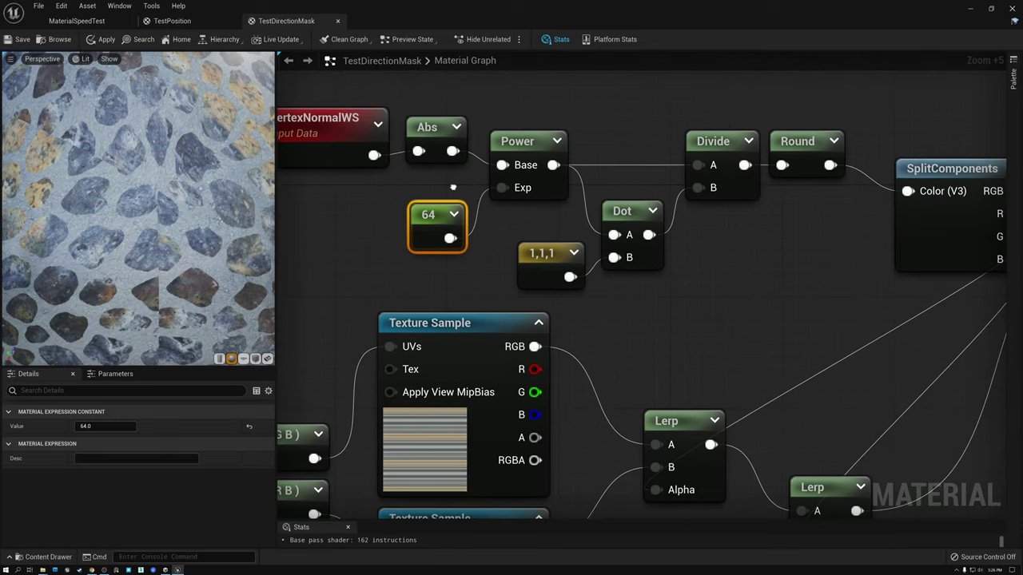
pyautogui.click(105, 425)
pyautogui.write('8')
pyautogui.press('Return')
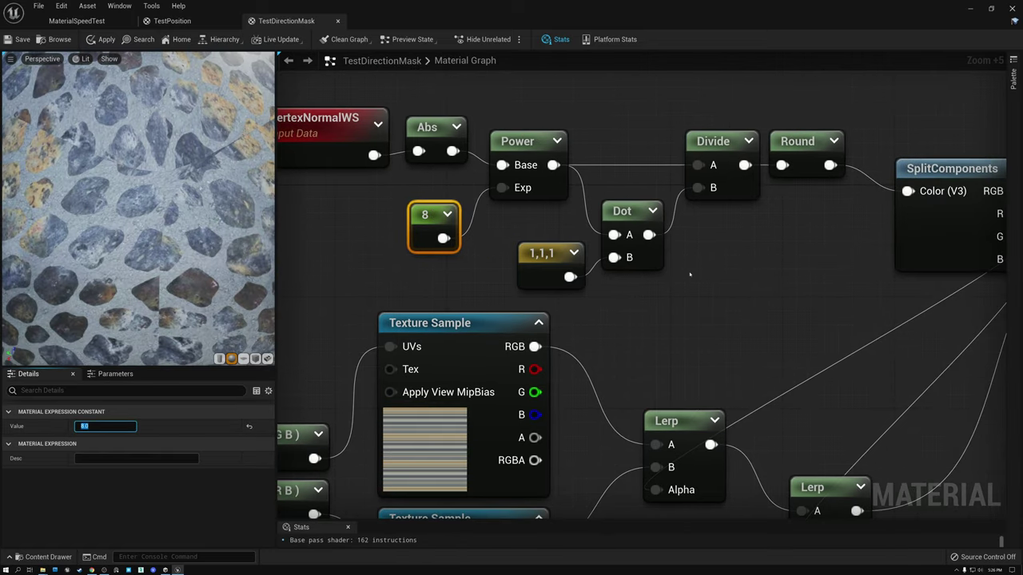
# Bypass the Round node by connecting Divide directly to SplitComponents' Color (V3), and inspect the blending around the preview sphere
pyautogui.click(809, 170)
pyautogui.moveTo(808, 170); pyautogui.dragTo(808, 269)
pyautogui.moveTo(745, 165); pyautogui.dragTo(908, 191)
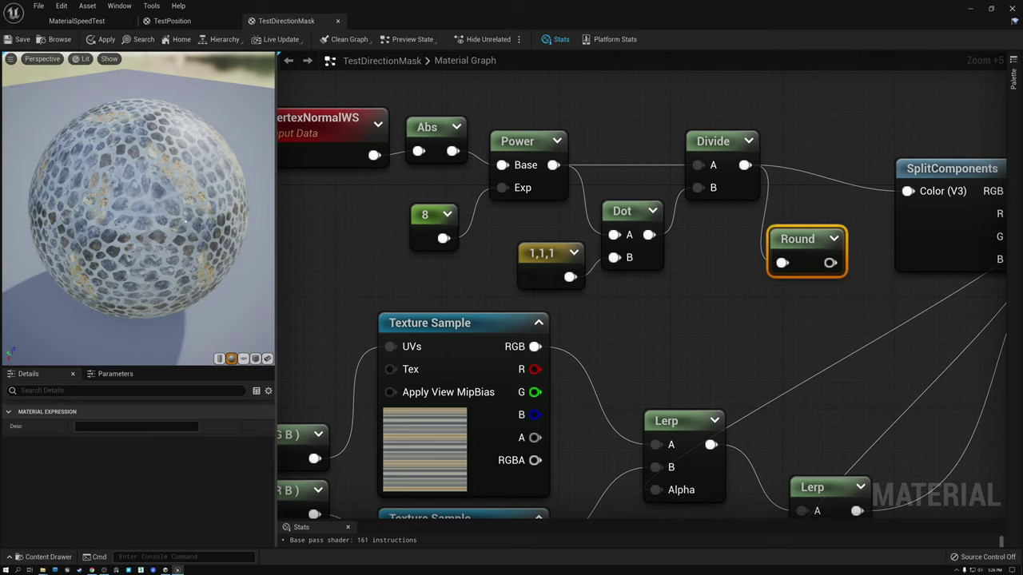
pyautogui.moveTo(172, 246); pyautogui.dragTo(223, 201)
pyautogui.moveTo(124, 243); pyautogui.dragTo(100, 243)
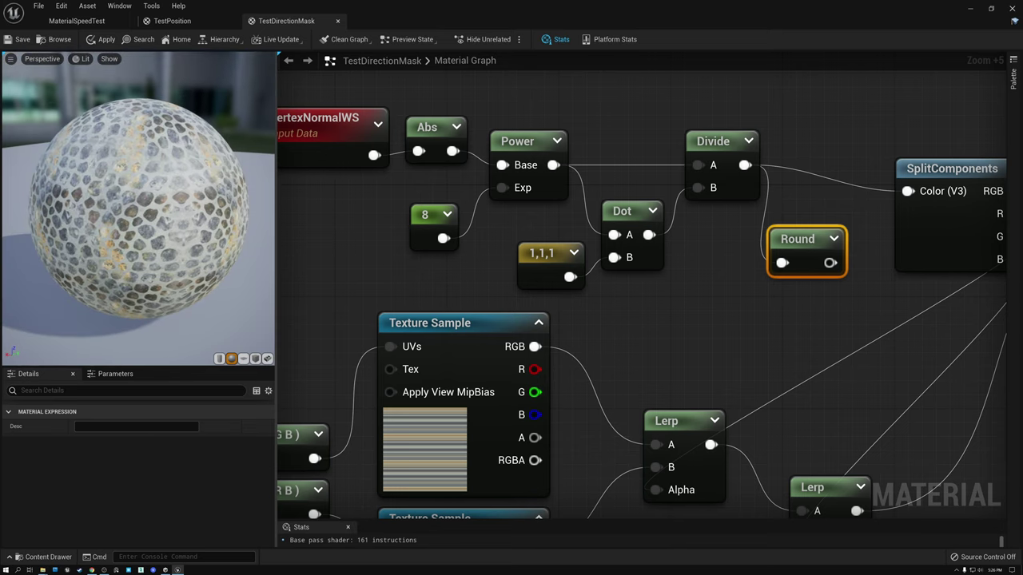
# Delete the bypassed Round node and move SplitComponents into its place beside Divide
pyautogui.scroll(-3, 672, 302)
pyautogui.scroll(-2, 672, 302)
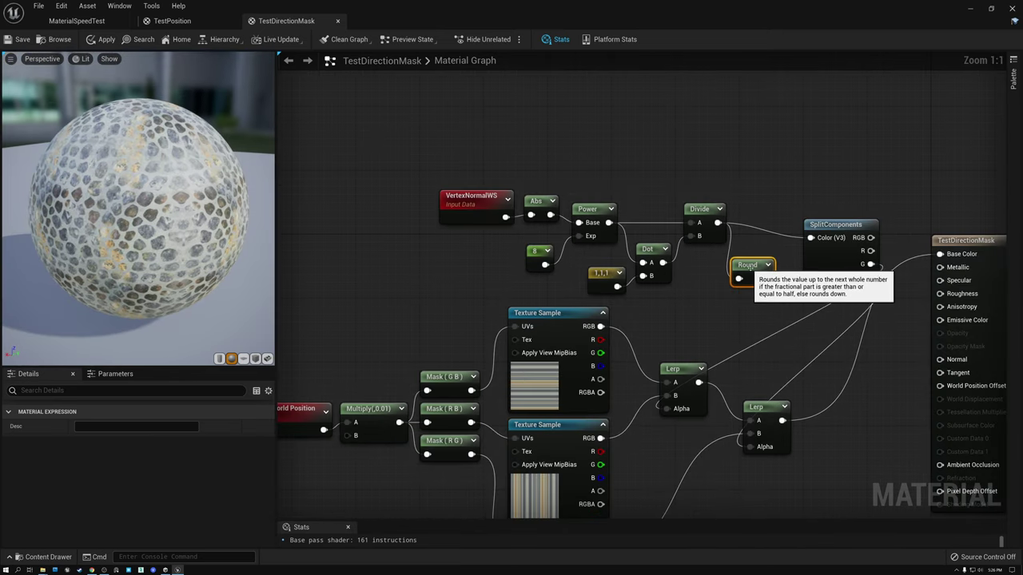
pyautogui.press('Delete')
pyautogui.moveTo(837, 224); pyautogui.dragTo(772, 208)
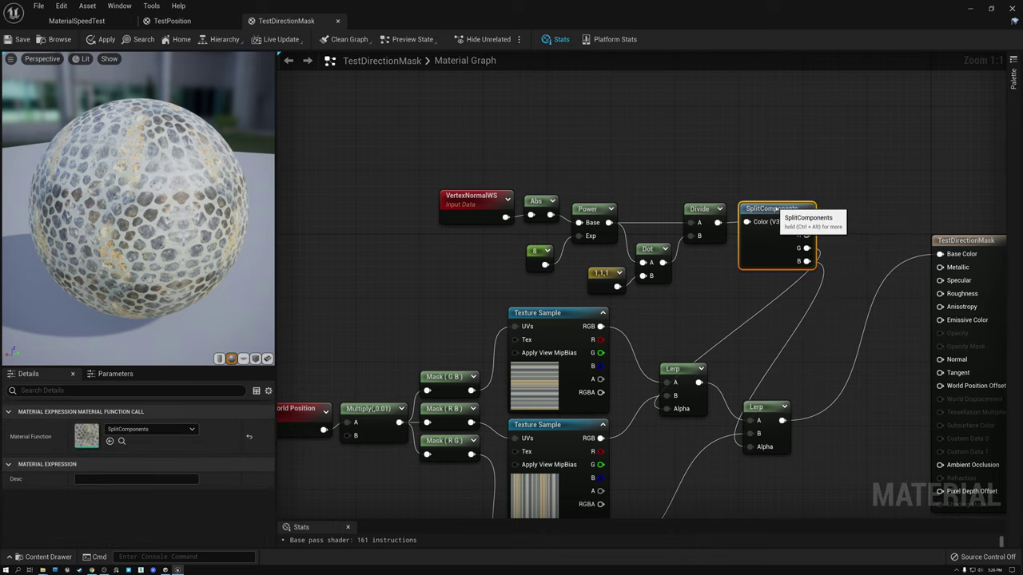
# Move the whole vertex normal mask chain, from VertexNormalWS to SplitComponents, closer above the Texture Samples
pyautogui.moveTo(435, 142); pyautogui.dragTo(823, 275)
pyautogui.moveTo(754, 201); pyautogui.dragTo(629, 177)
pyautogui.moveTo(629, 178); pyautogui.dragTo(648, 109, button='right')
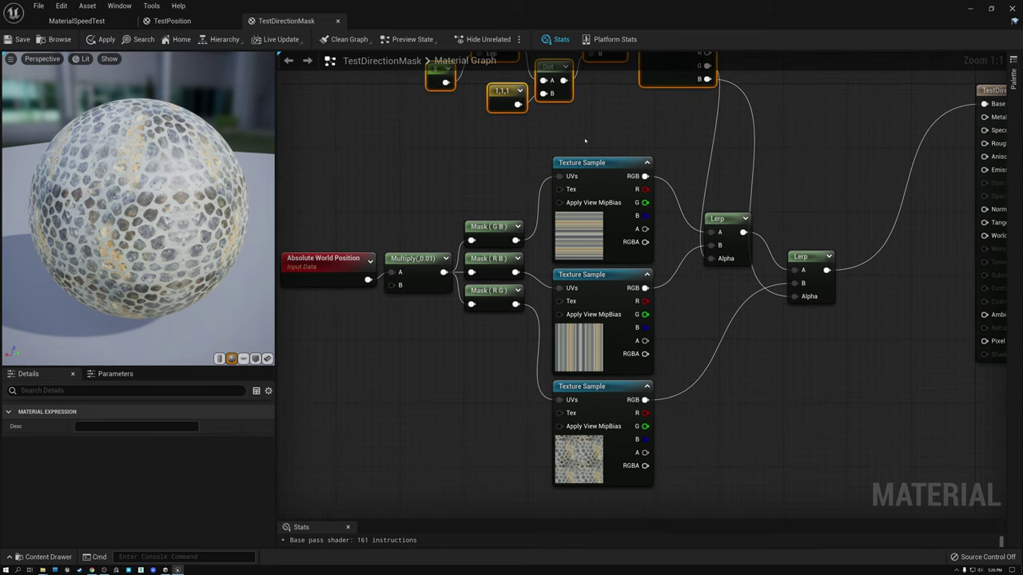
# Review the three Texture Samples, the normal mask chain above them, and the Lerps that blend them into Base Color
pyautogui.click(596, 164)
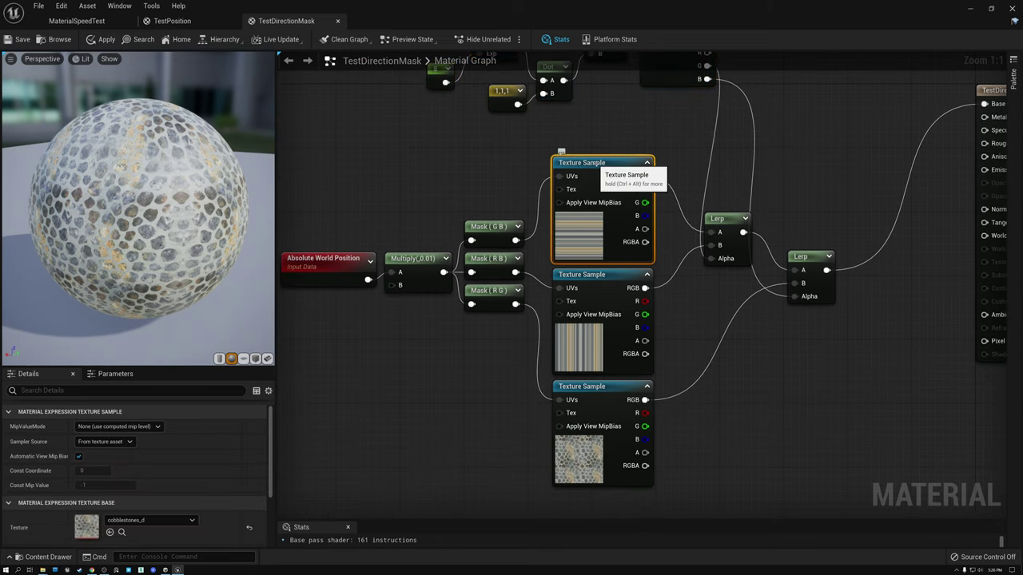
pyautogui.click(597, 276)
pyautogui.click(600, 388)
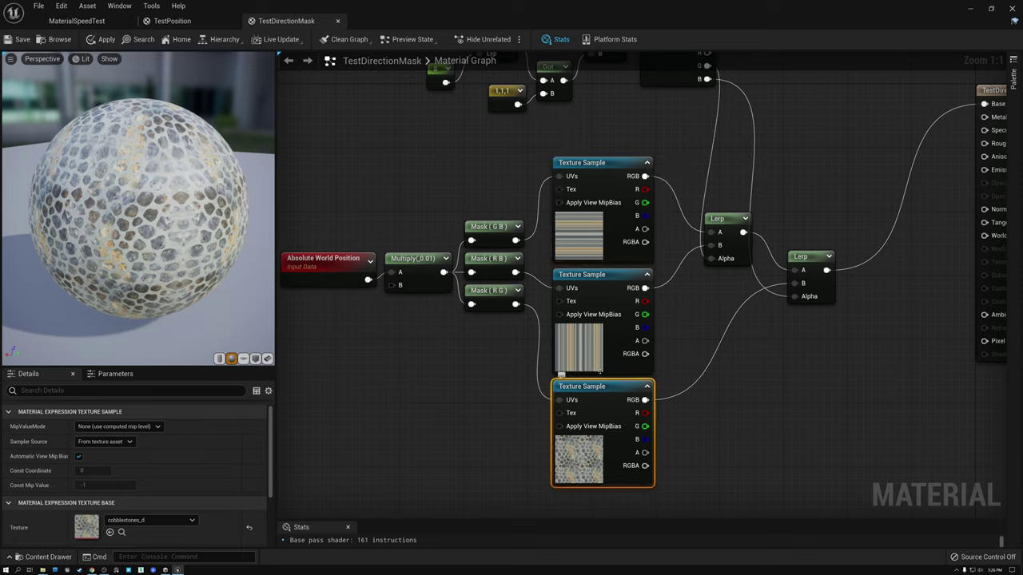
pyautogui.moveTo(589, 136); pyautogui.dragTo(607, 485)
pyautogui.moveTo(610, 386); pyautogui.dragTo(609, 362)
pyautogui.moveTo(668, 132); pyautogui.dragTo(667, 237, button='right')
pyautogui.moveTo(360, 81); pyautogui.dragTo(679, 223)
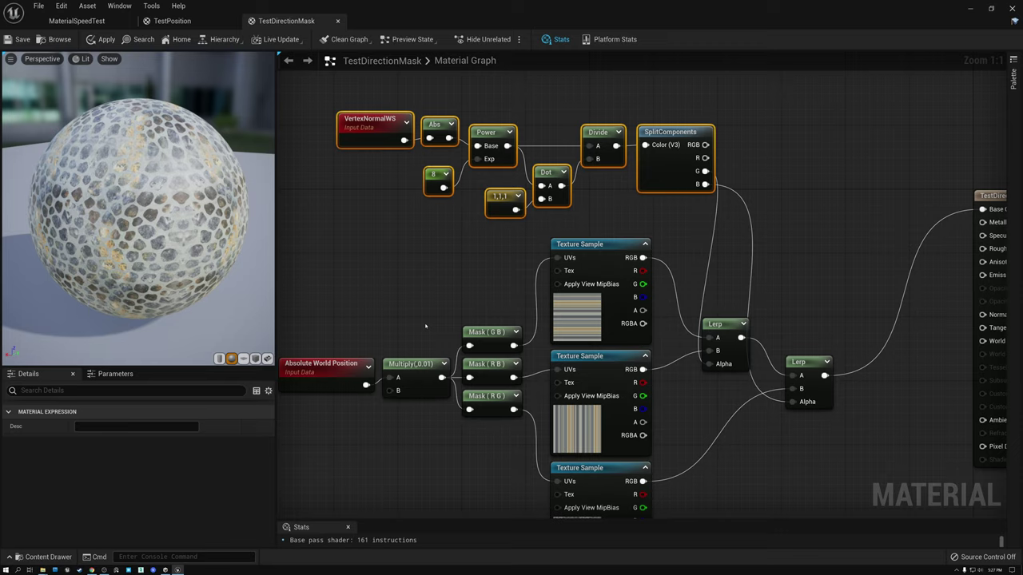
pyautogui.moveTo(599, 232); pyautogui.dragTo(577, 142, button='right')
pyautogui.moveTo(577, 143); pyautogui.dragTo(574, 420)
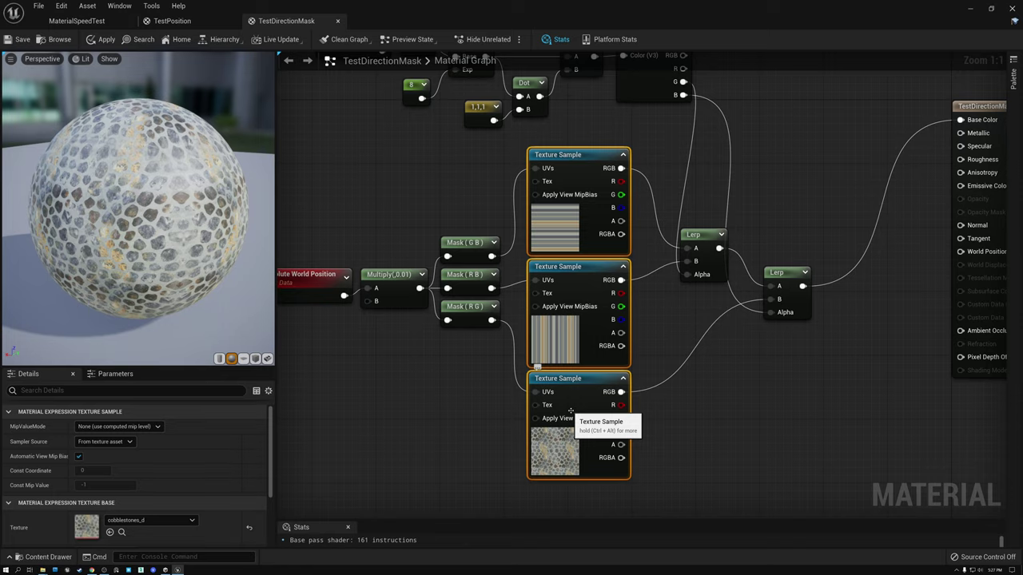
pyautogui.moveTo(404, 138); pyautogui.dragTo(406, 217, button='right')
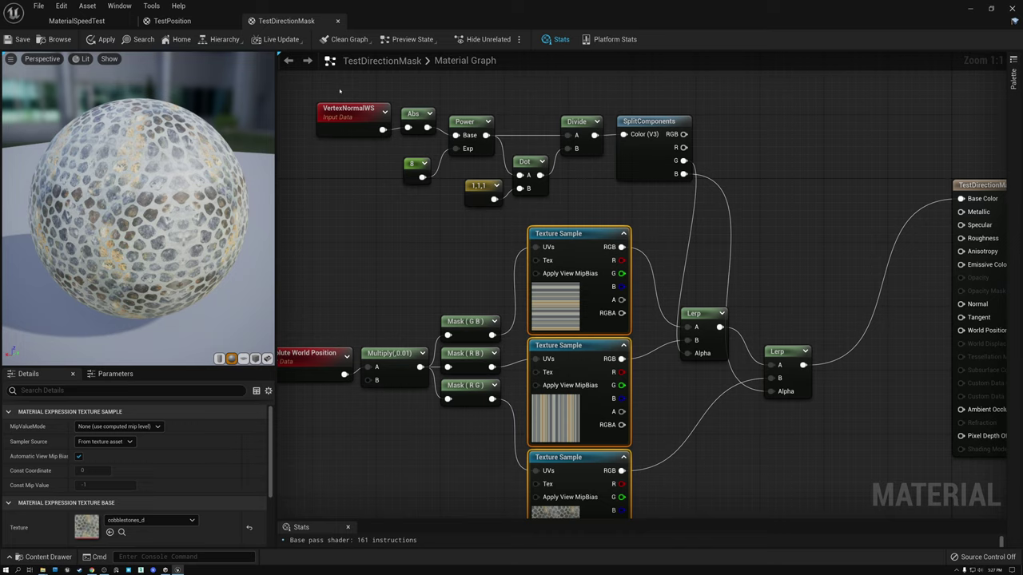
pyautogui.moveTo(407, 255); pyautogui.dragTo(354, 183, button='right')
pyautogui.scroll(-1, 396, 211)
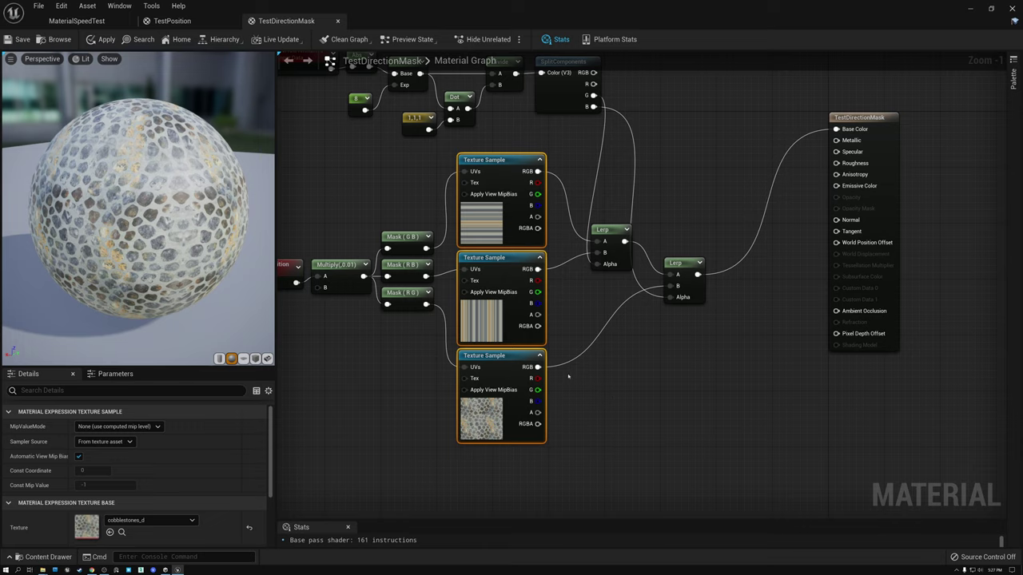
pyautogui.scroll(2, 399, 237)
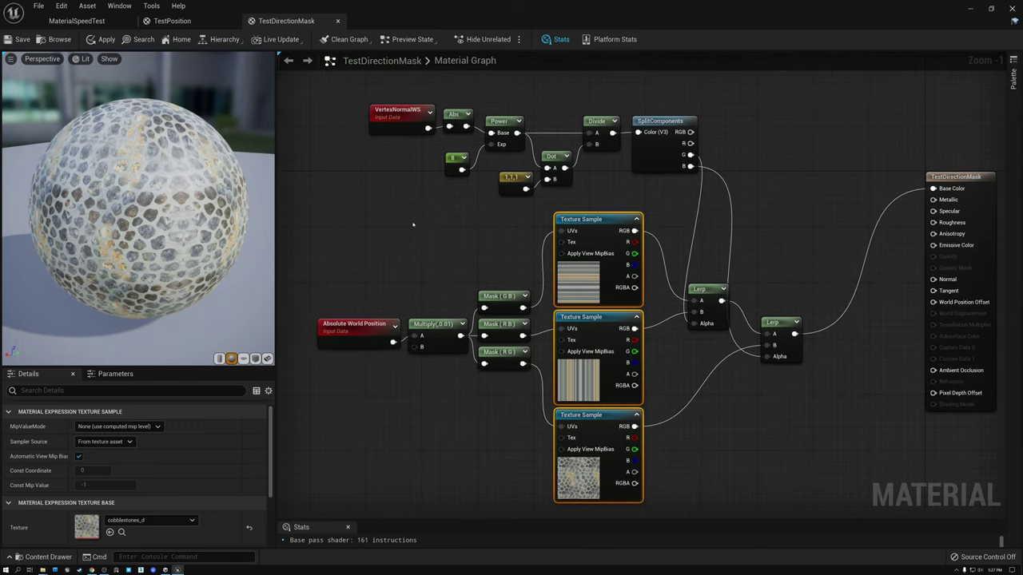
pyautogui.moveTo(438, 241); pyautogui.dragTo(365, 214, button='right')
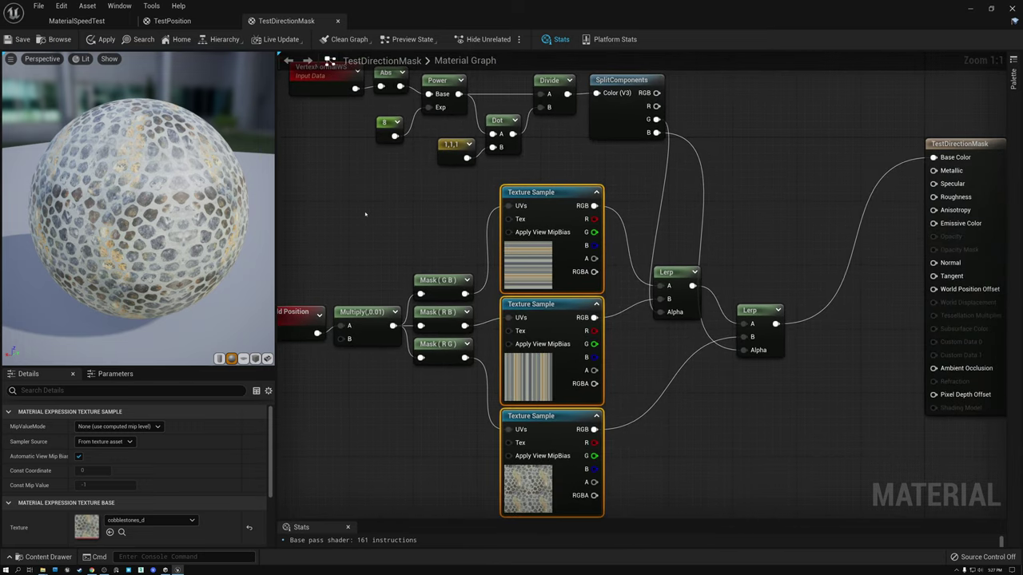